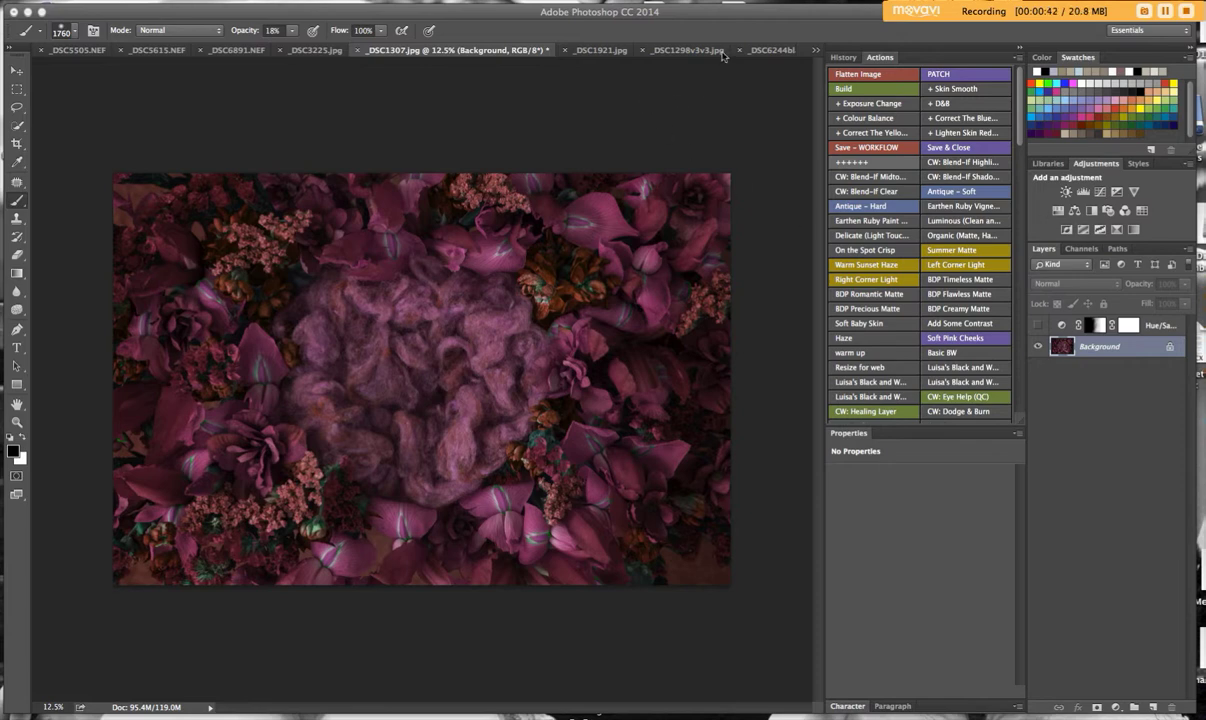
Review the open _DSC6244blacklayer.jpg and _DSC1921.jpg images, ending on the floral backdrop _DSC1307.jpg.
left_click(768, 50)
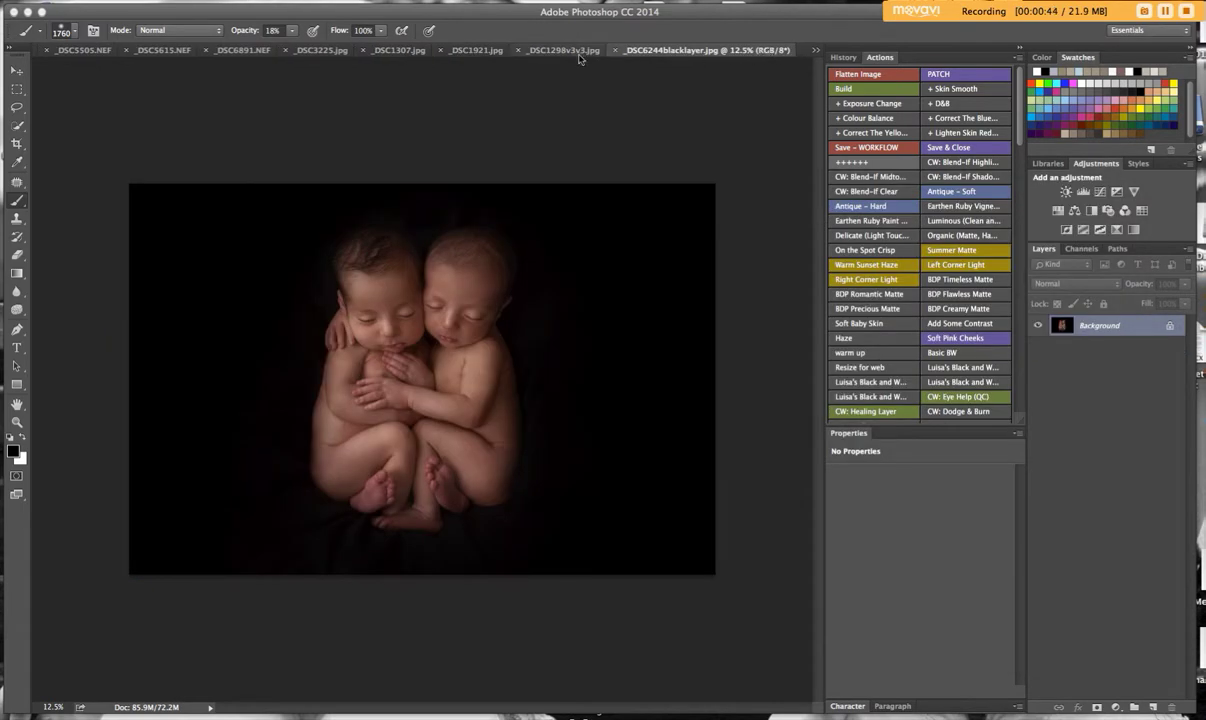
left_click(484, 52)
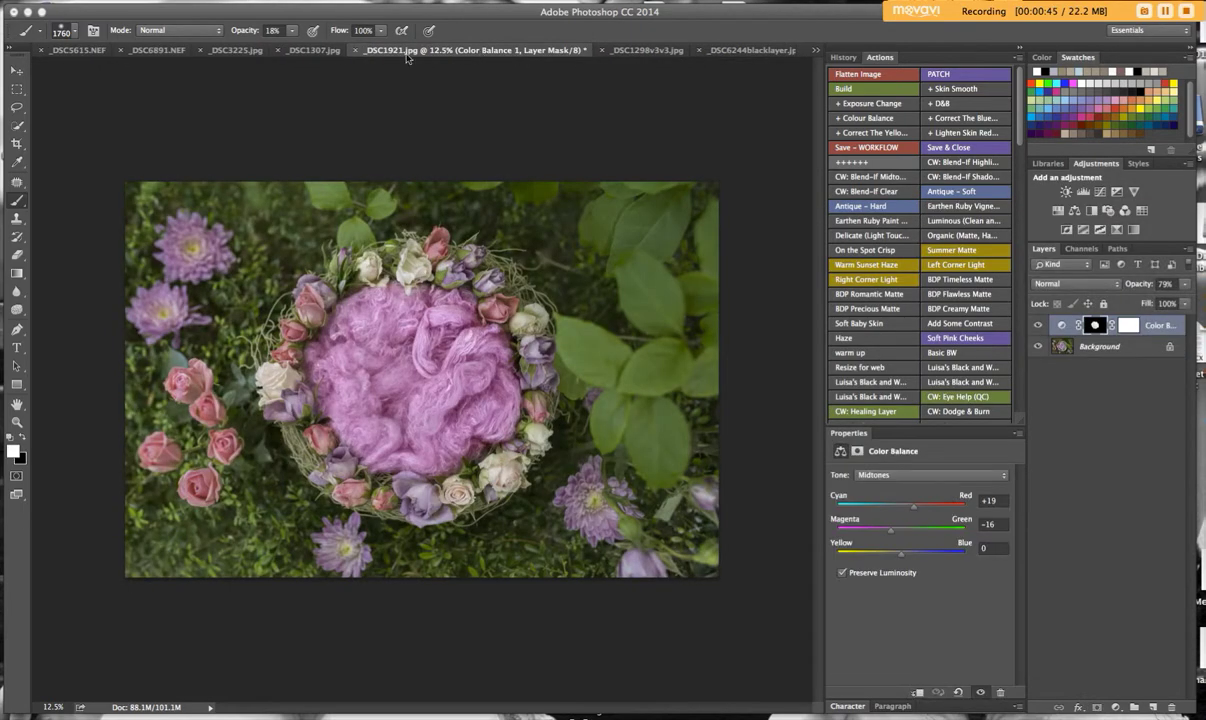
left_click(313, 50)
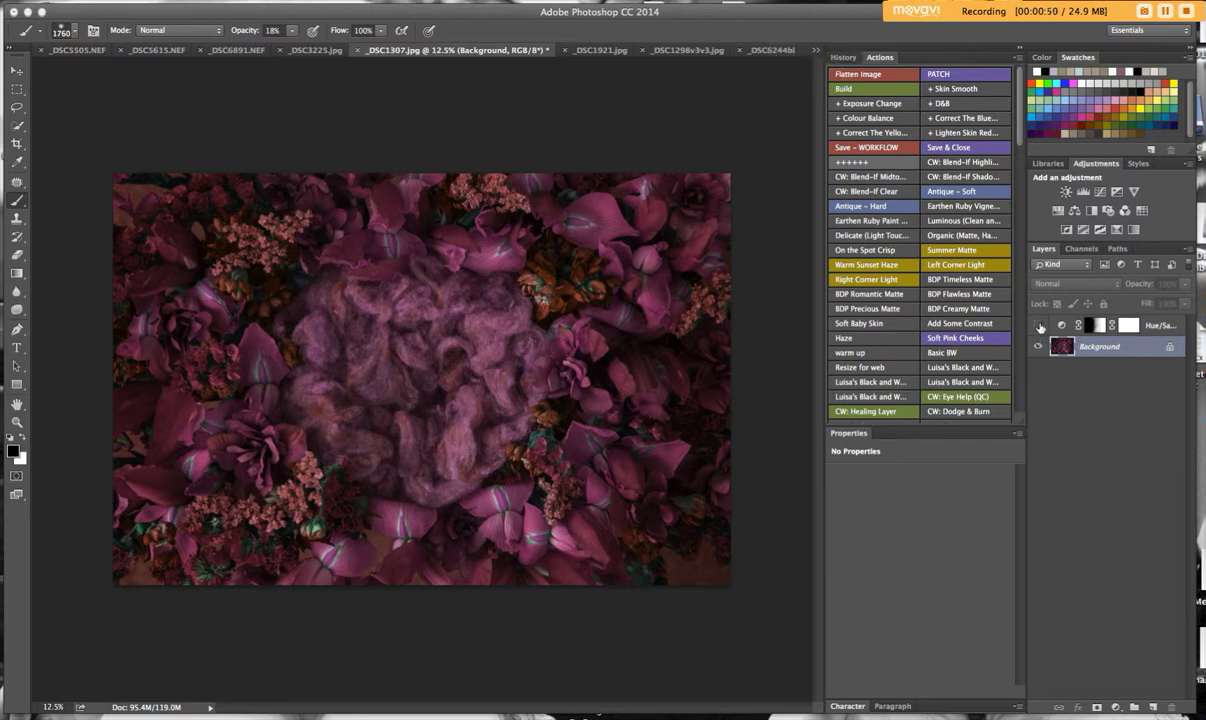
Add a Hue/Saturation adjustment with Hue -123 above the floral background, add a second mask, and invert its layer mask to black.
left_click(1057, 211)
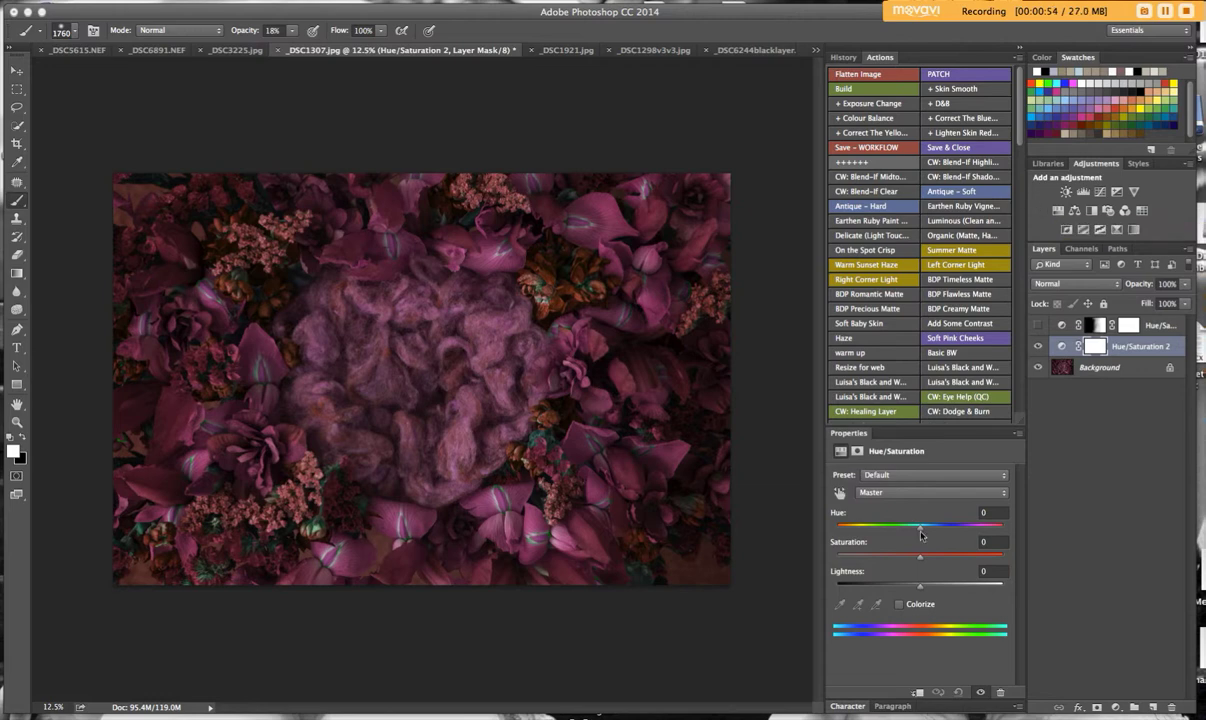
left_click_drag(921, 531, 856, 531)
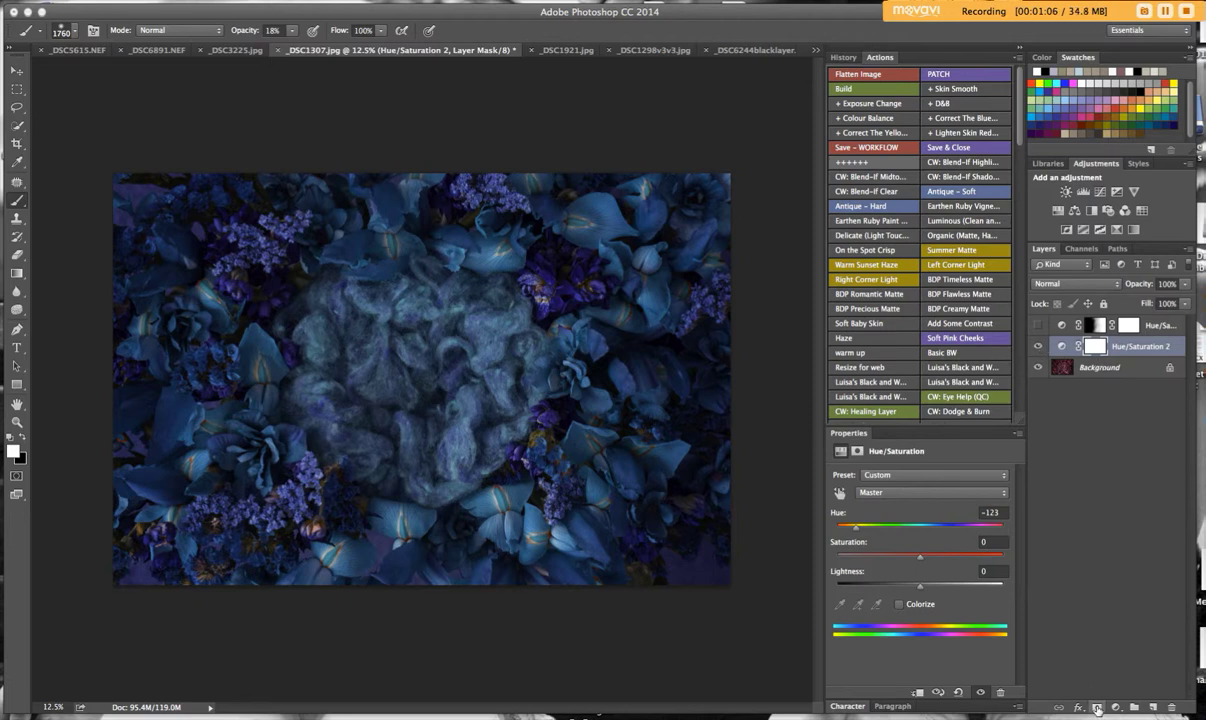
left_click(1097, 707)
left_click(1133, 347)
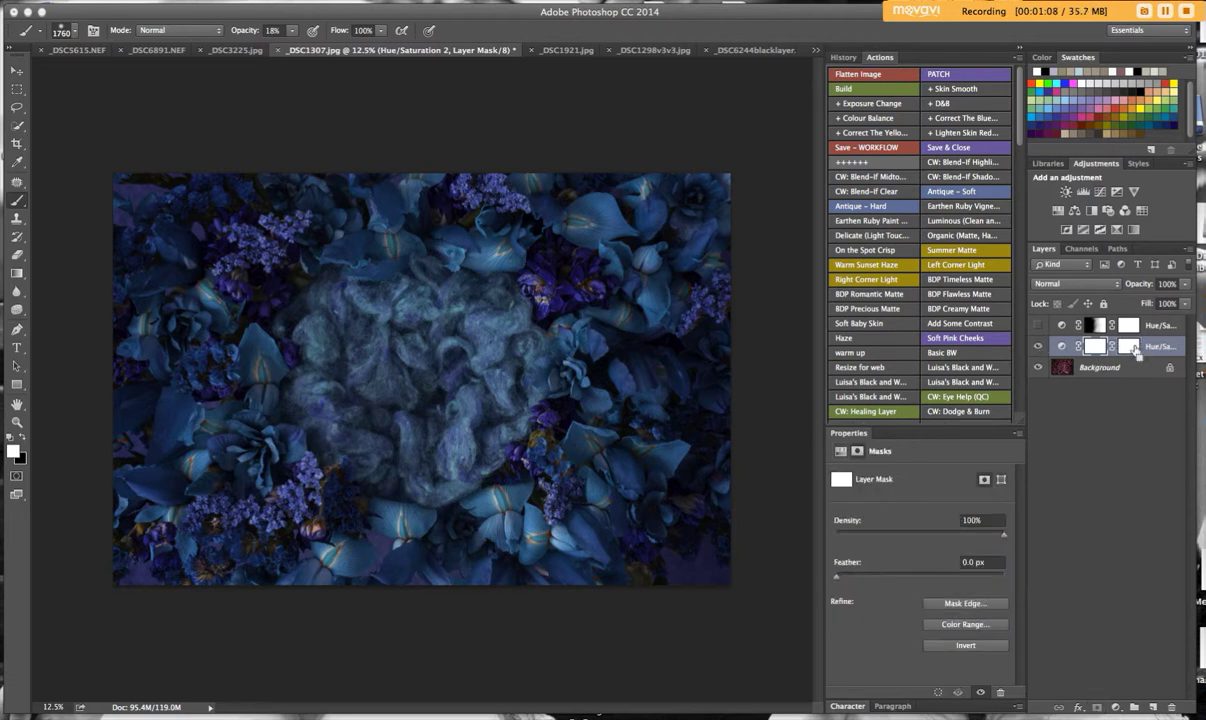
key("super+i")
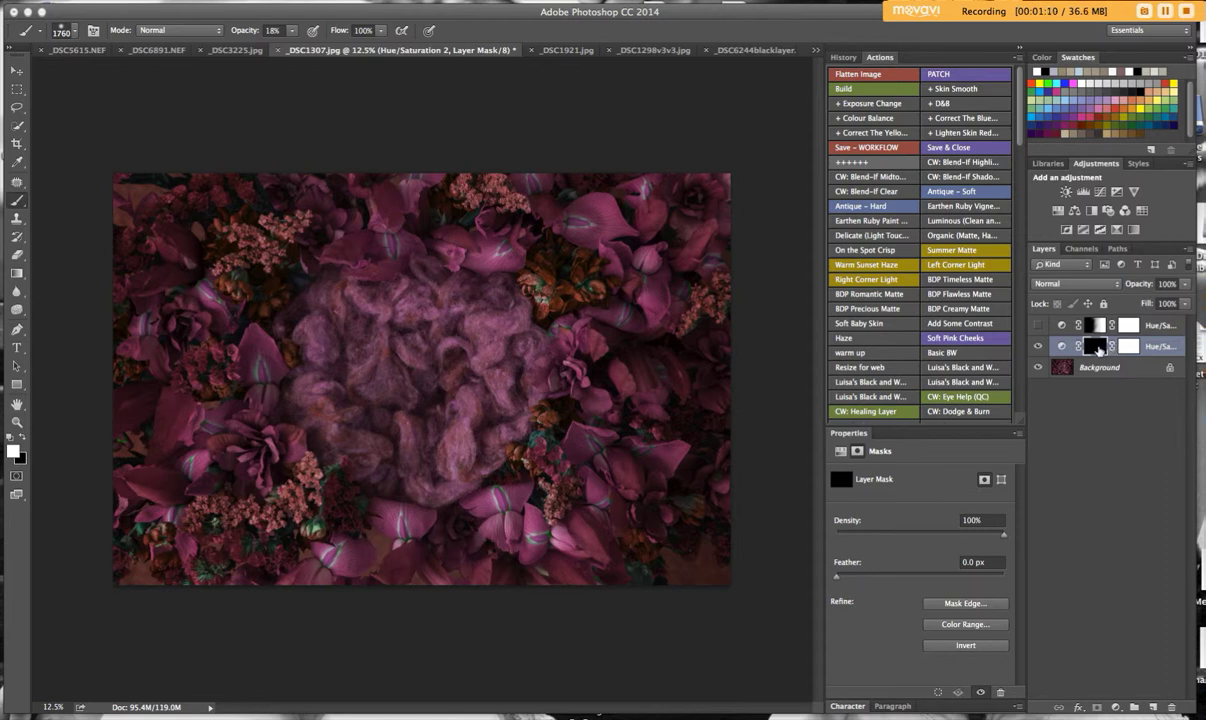
Paint the blue shift onto the right half of the floral backdrop through the mask, blending the transition with the brush at 20% opacity.
left_click(290, 33)
left_click_drag(280, 47, 345, 50)
mouse_move(668, 148)
left_mouse_down()
mouse_move(707, 272)
mouse_move(696, 628)
mouse_move(668, 340)
mouse_move(655, 350)
mouse_move(629, 572)
mouse_move(650, 148)
mouse_move(685, 539)
mouse_move(621, 231)
mouse_move(626, 550)
mouse_move(659, 180)
mouse_move(694, 512)
mouse_move(681, 216)
mouse_move(656, 468)
mouse_move(618, 357)
mouse_move(616, 276)
mouse_move(605, 510)
mouse_move(589, 243)
mouse_move(602, 350)
mouse_move(592, 579)
left_mouse_up()
left_click_drag(292, 32, 238, 48)
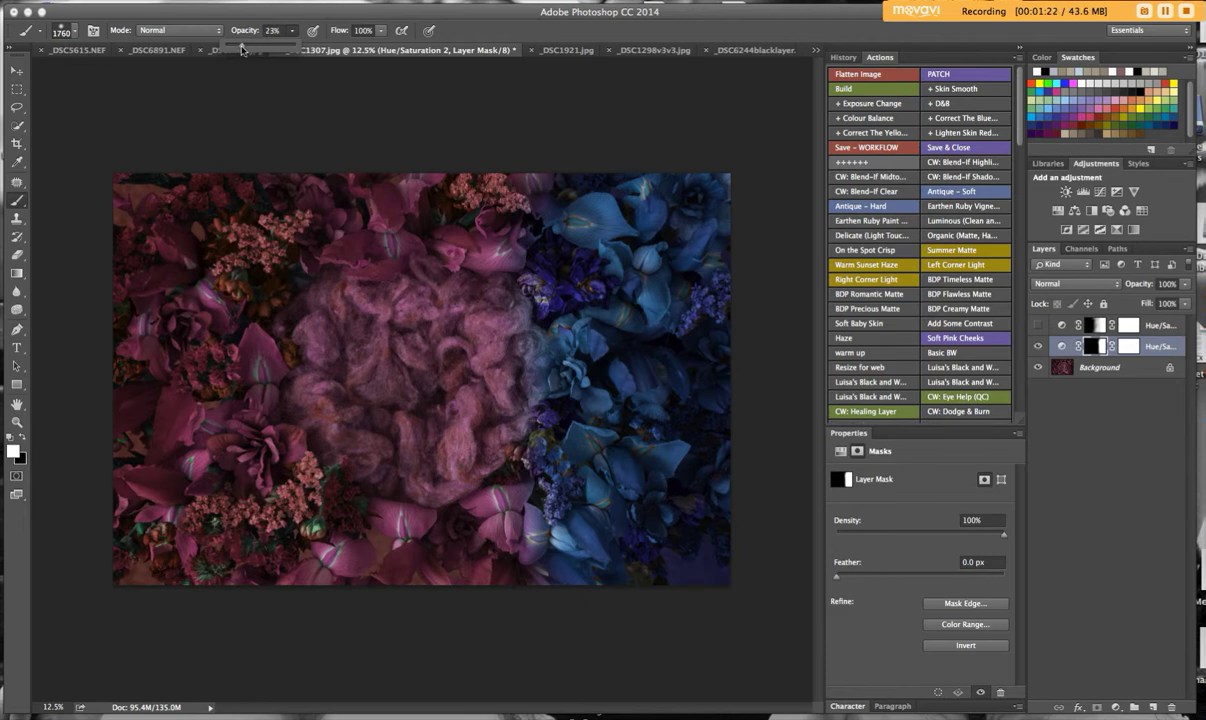
mouse_move(573, 167)
left_mouse_down()
mouse_move(493, 215)
mouse_move(537, 390)
mouse_move(471, 587)
mouse_move(557, 533)
mouse_move(534, 340)
mouse_move(460, 125)
mouse_move(445, 276)
mouse_move(470, 430)
mouse_move(480, 385)
mouse_move(511, 498)
mouse_move(371, 592)
mouse_move(485, 336)
mouse_move(522, 197)
mouse_move(552, 336)
mouse_move(565, 237)
mouse_move(708, 444)
mouse_move(720, 308)
left_mouse_up()
Hide the new Hue/Saturation layer, show the original Hue/Saturation layer above it, and flatten the image.
left_click(1038, 347)
left_click(1039, 326)
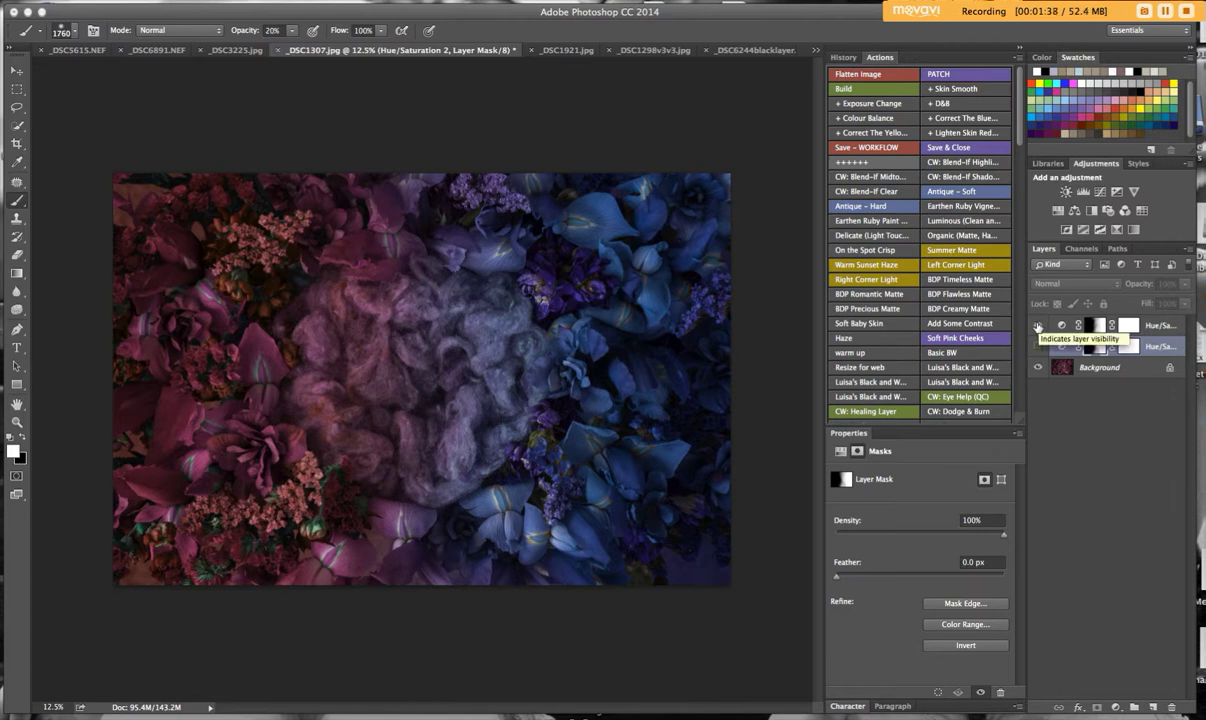
left_click(876, 78)
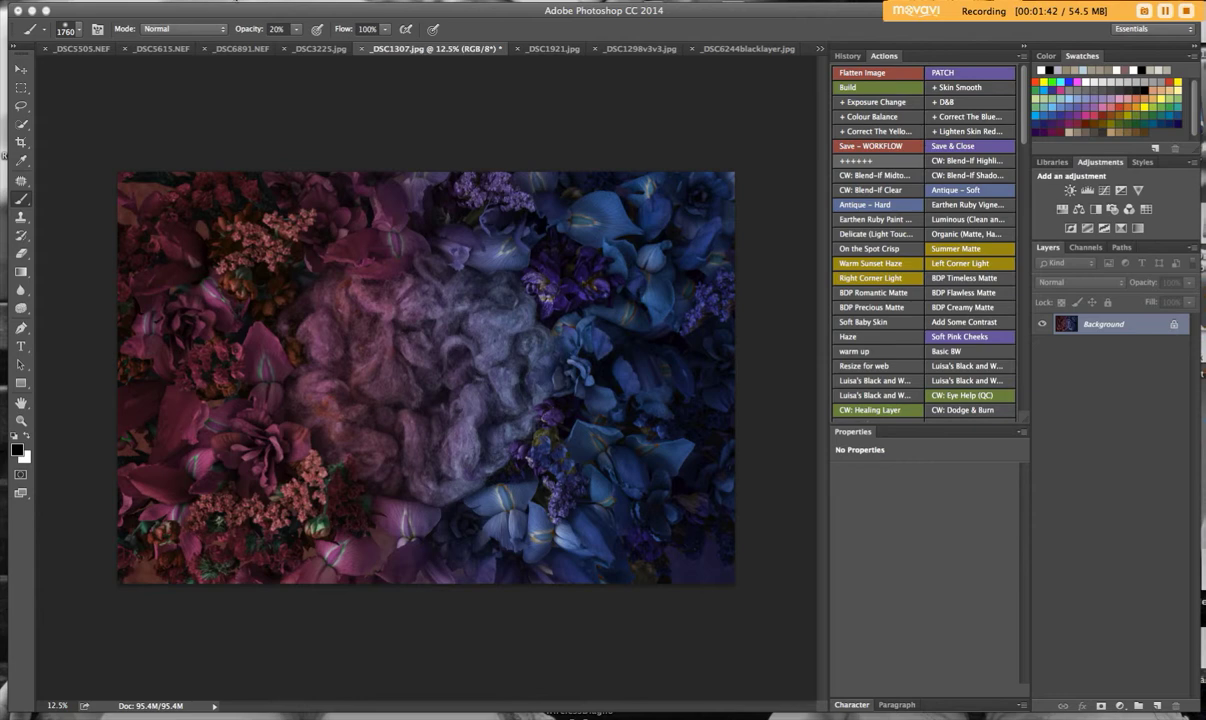
Try to save the flattened backdrop as _DSC1307Pink/blue.jpg in General Backdrops, as a JPEG at quality 12.
left_click(105, 0)
left_click(150, 127)
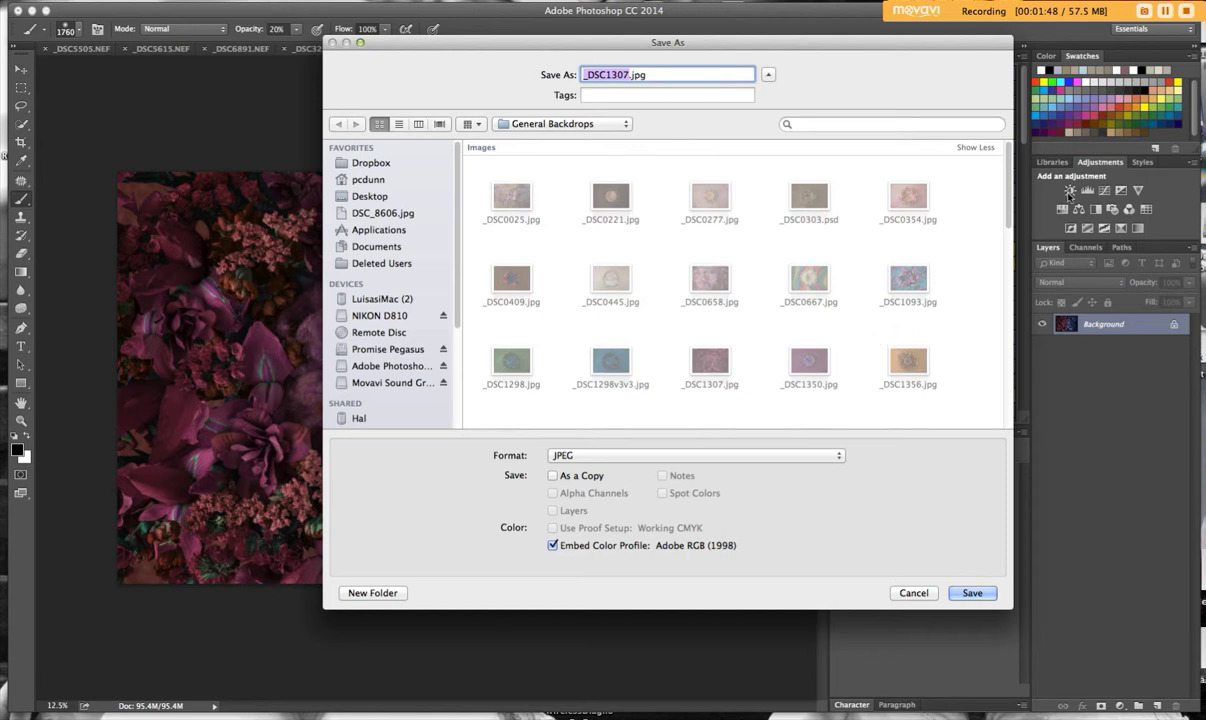
mouse_move(1011, 188)
left_mouse_down()
mouse_move(1017, 396)
mouse_move(1019, 197)
left_mouse_up()
left_click(960, 594)
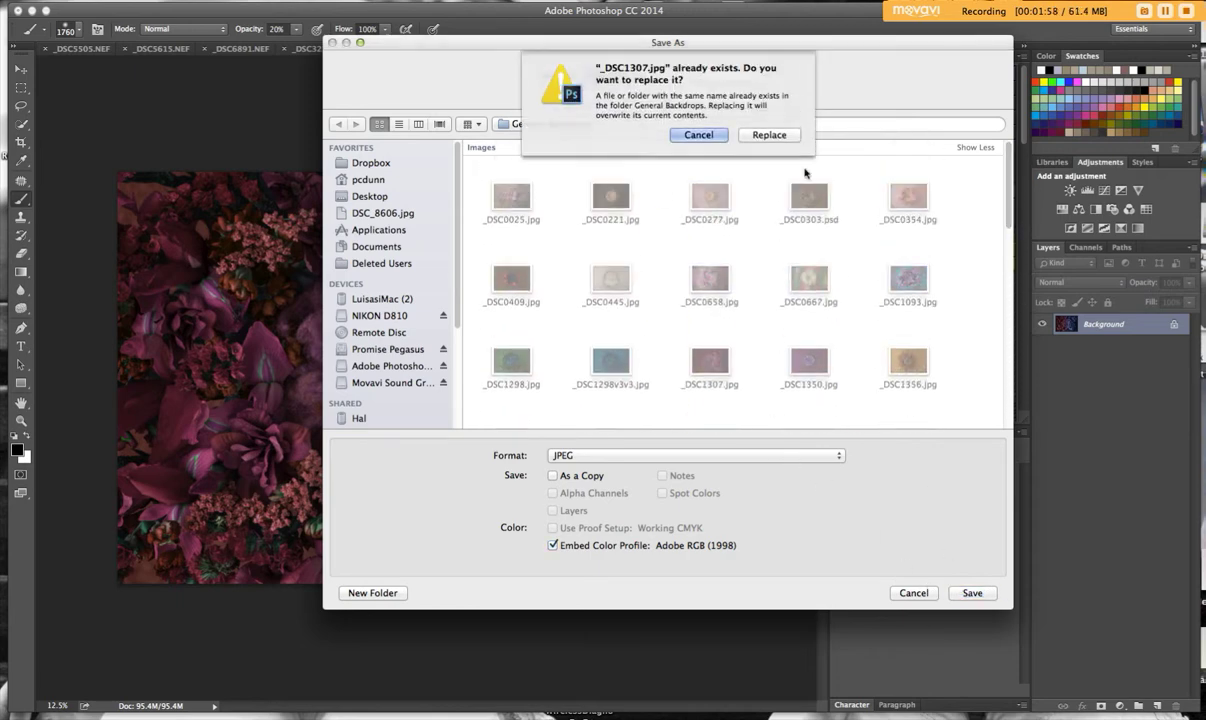
left_click(699, 135)
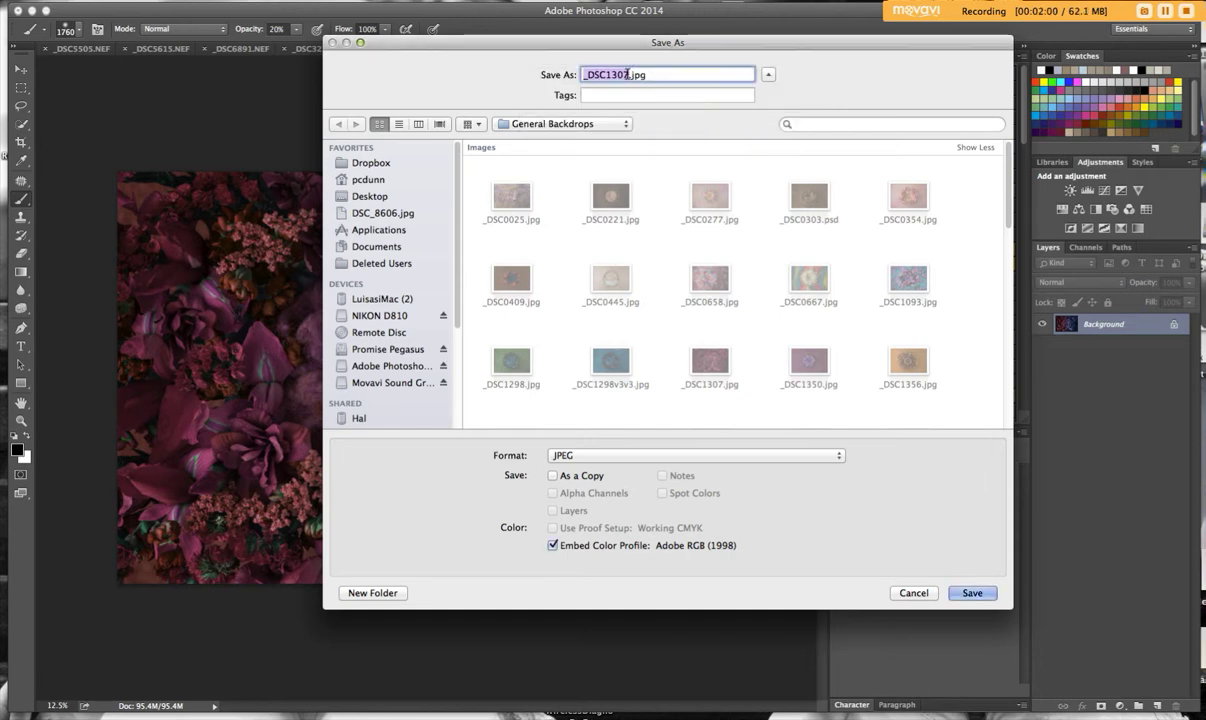
left_click(634, 75)
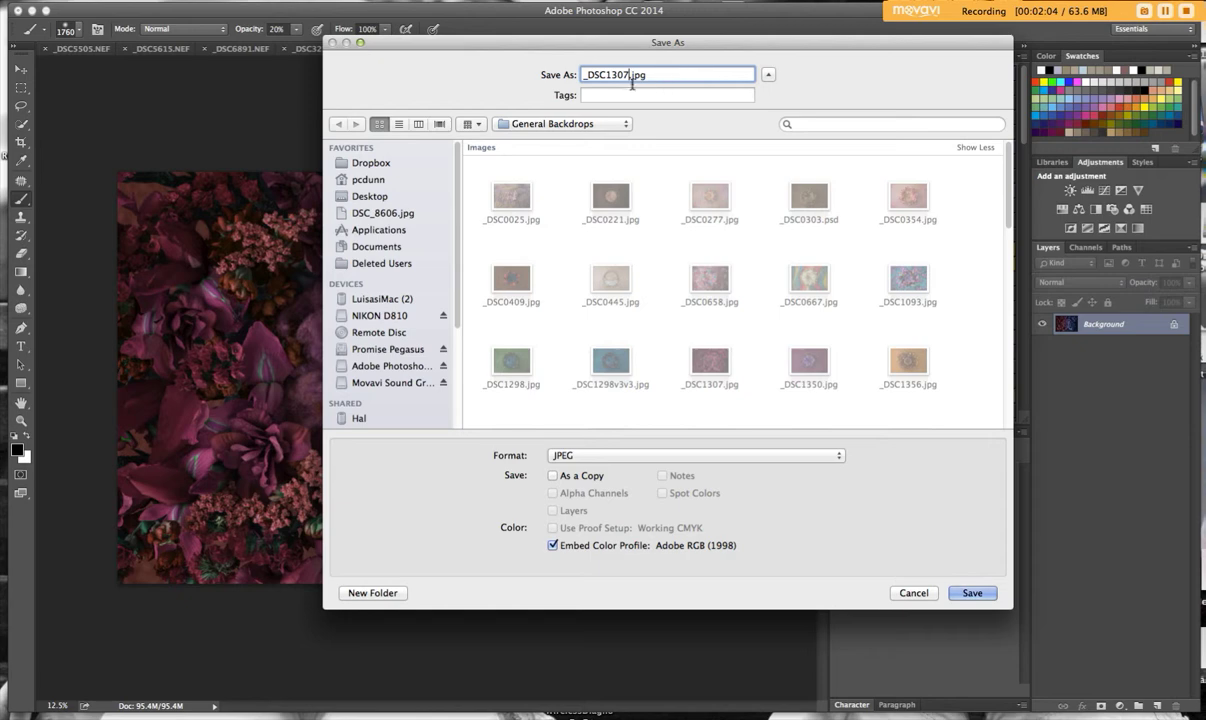
type("Pink/blue")
left_click(970, 593)
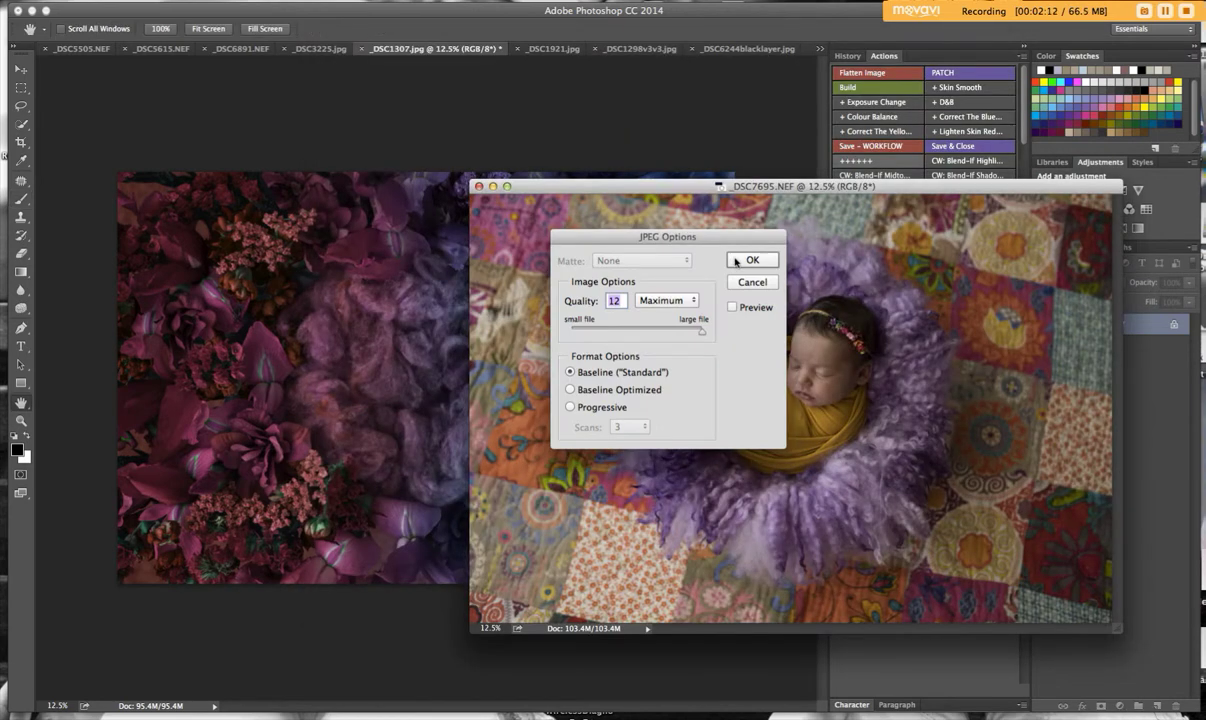
left_click(750, 261)
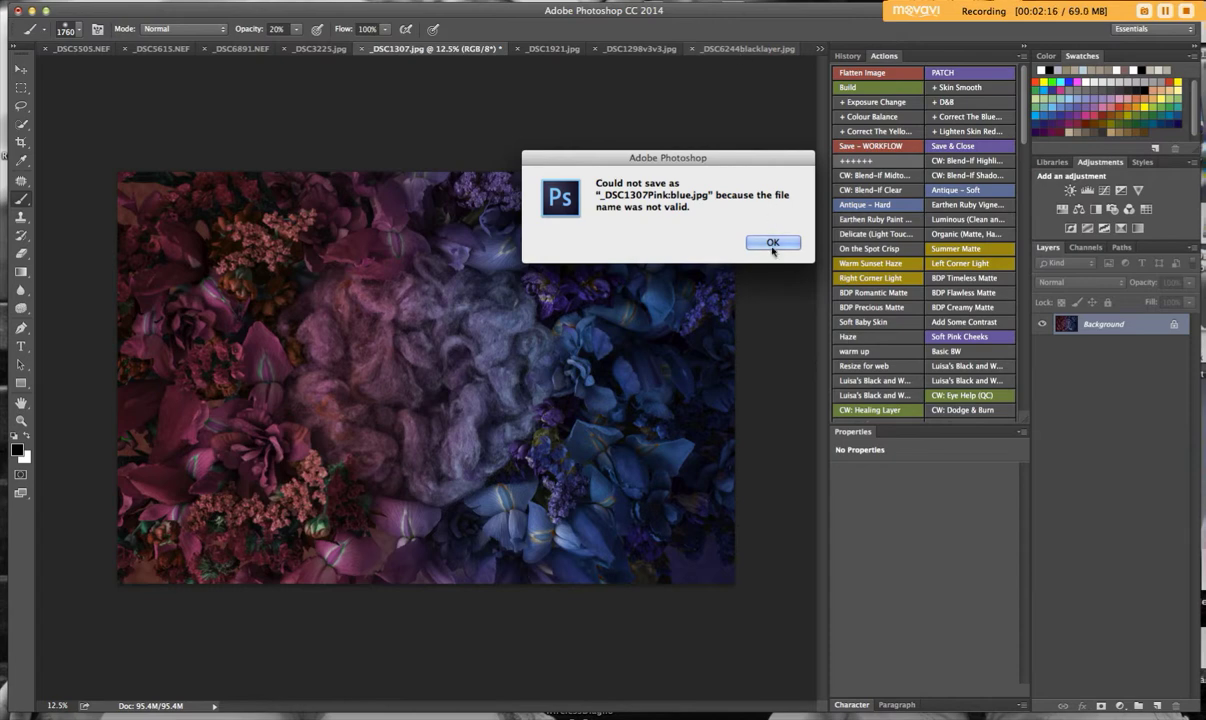
left_click(781, 245)
Save the flattened backdrop as _DSC1307pinkblue.jpg in General Backdrops, in JPEG format.
left_click(100, 0)
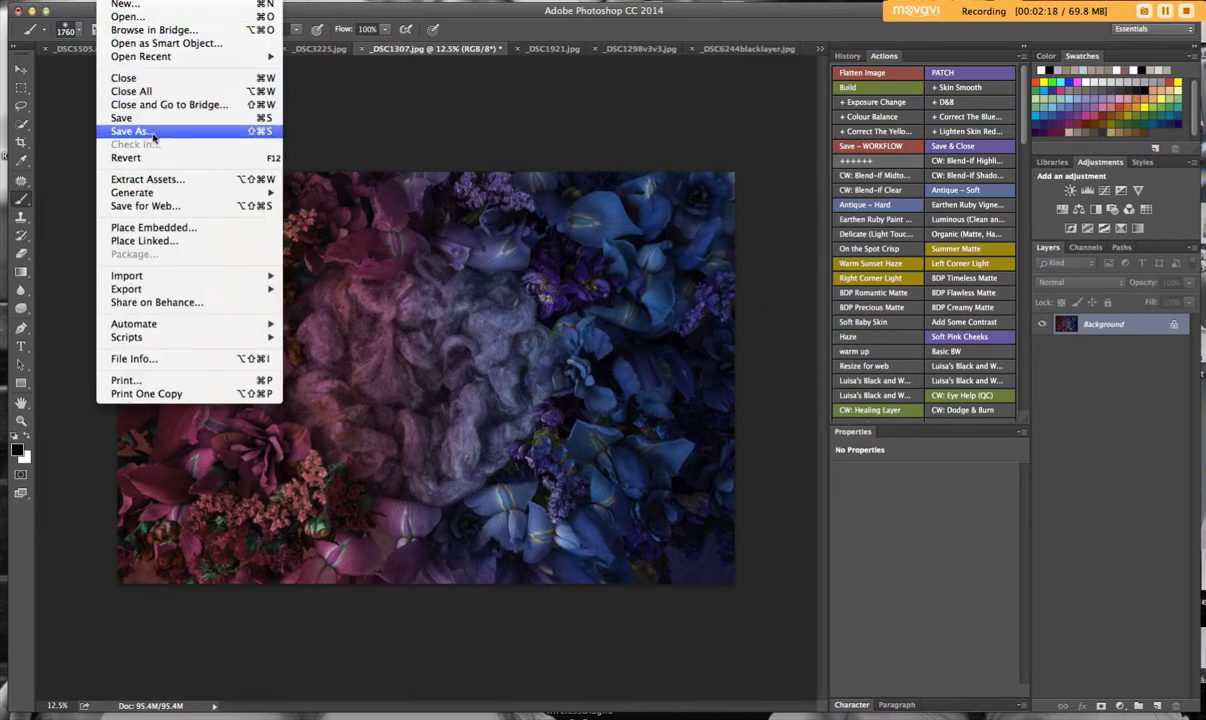
left_click(153, 125)
key("Right")
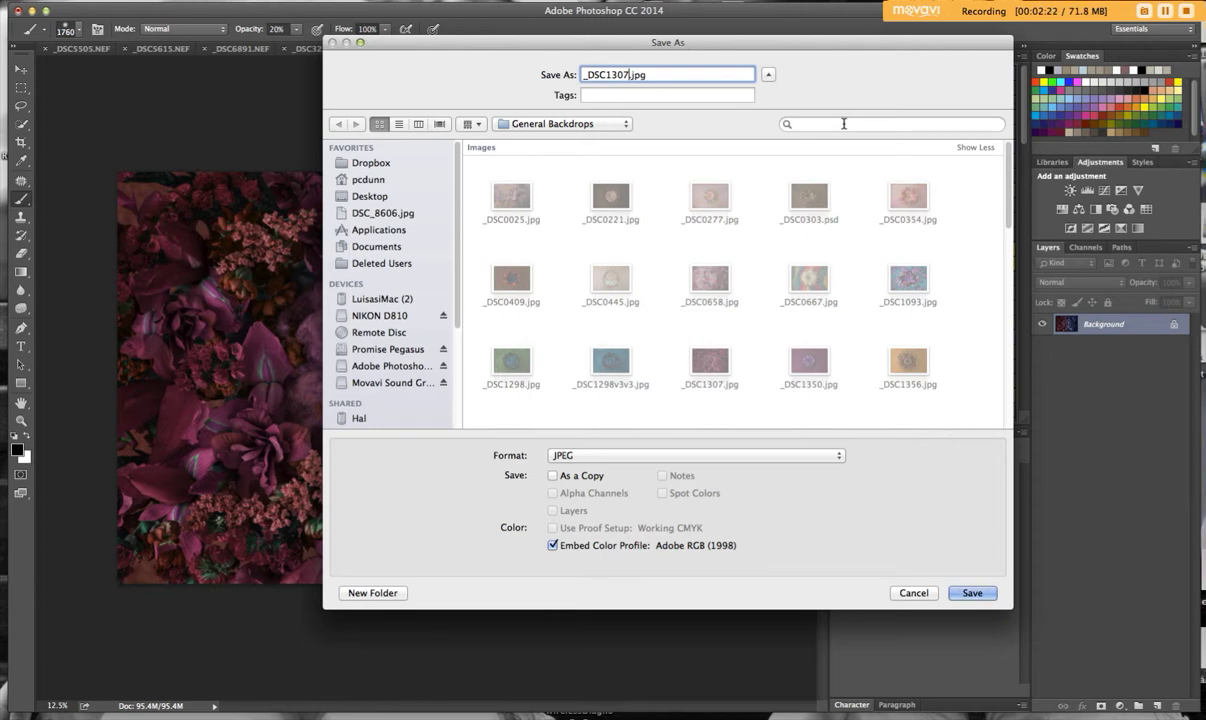
type("pinkblue")
left_click(972, 593)
left_click(753, 262)
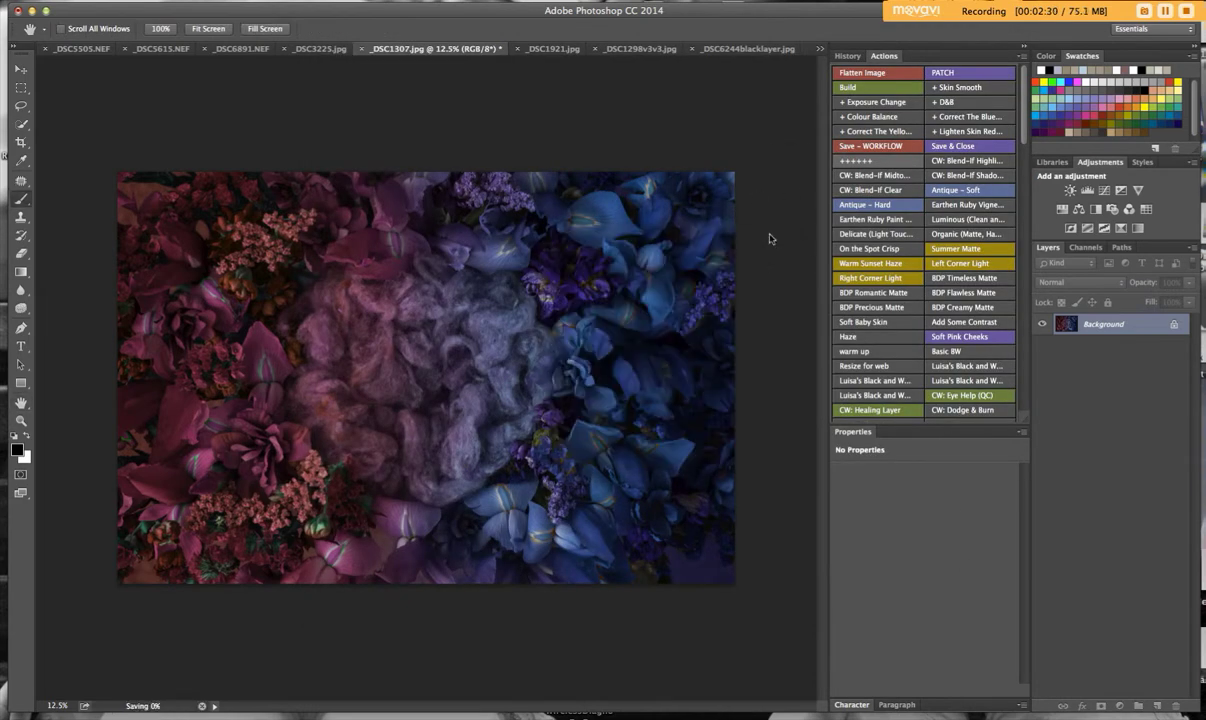
key("b")
Float the _DSC6244blacklayer.jpg twins photo in its own window and move it onto the pink and blue backdrop as a new layer.
left_click(737, 55)
left_click_drag(747, 53, 606, 100)
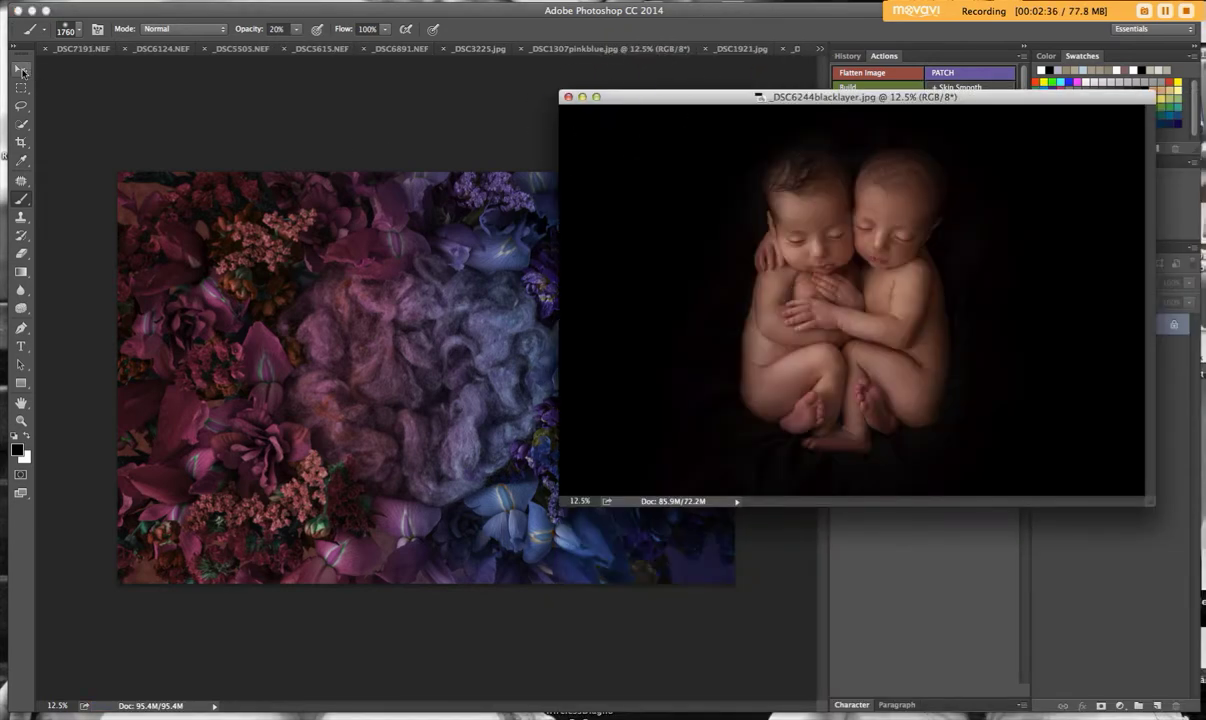
left_click(20, 69)
left_click_drag(527, 326, 325, 362)
Free-transform the twins layer down to about 88% over the backdrop and lower its opacity to 70%.
key("super+t")
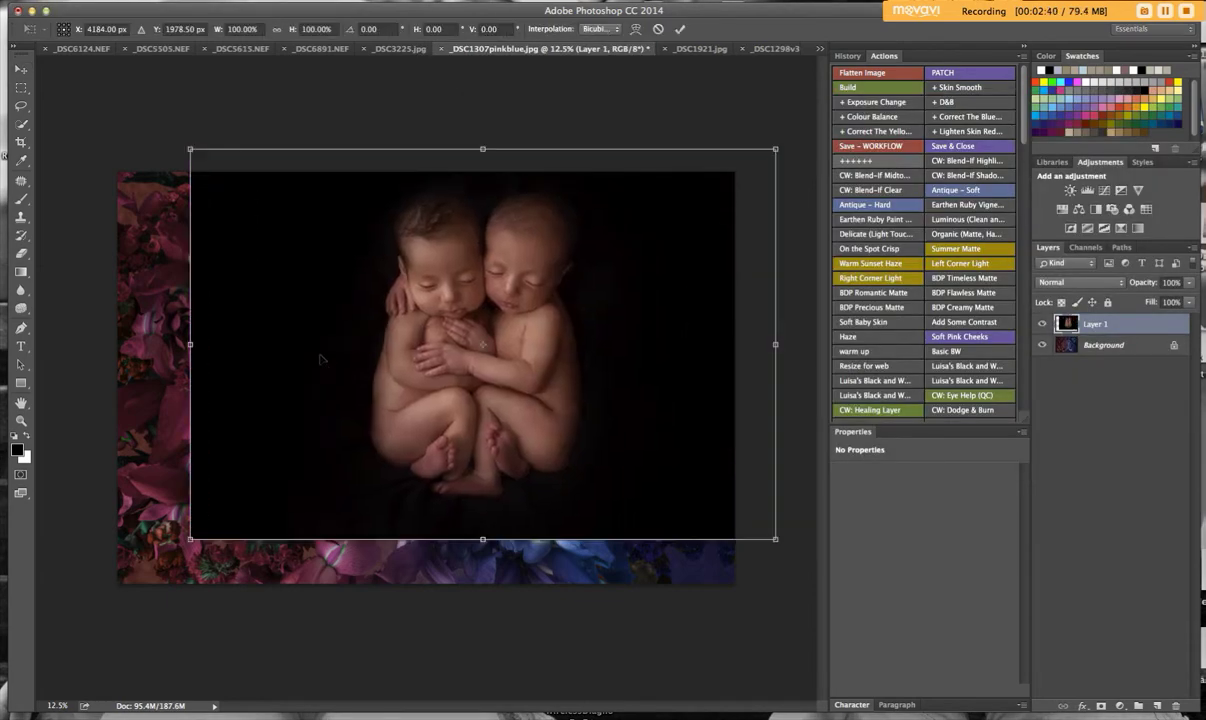
left_click_drag(357, 302, 307, 323)
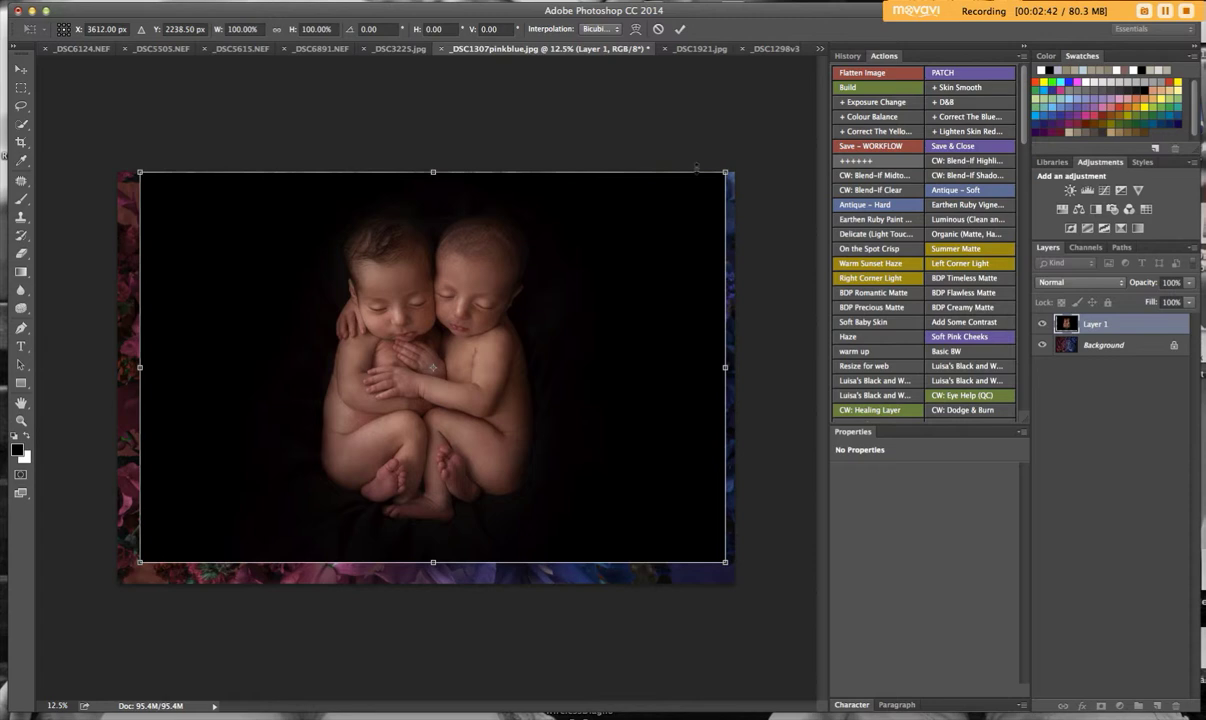
left_click_drag(726, 174, 642, 234)
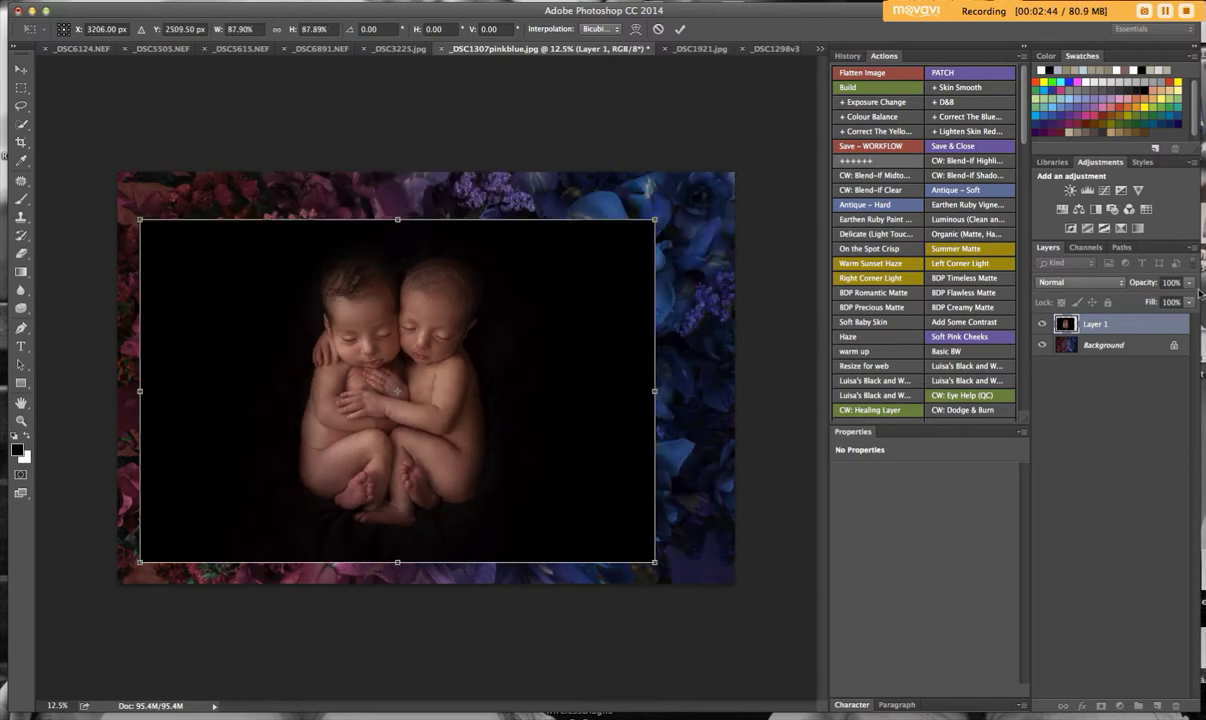
left_click_drag(1189, 282, 1162, 298)
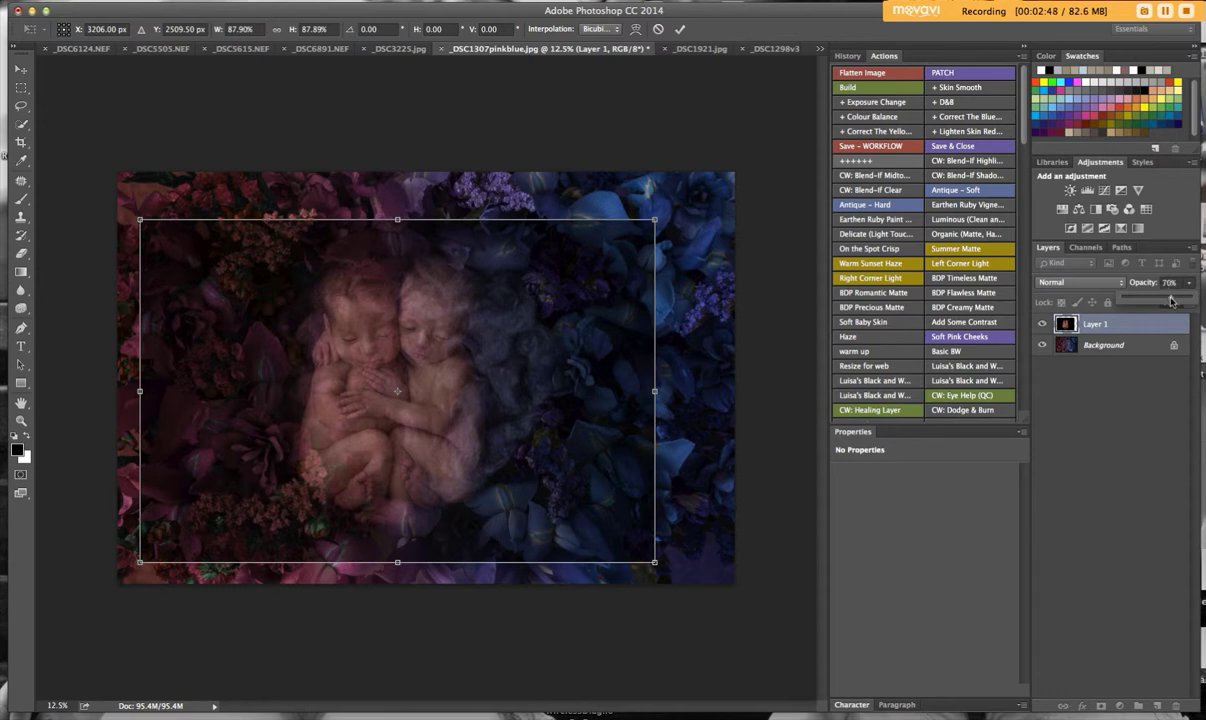
left_click_drag(1161, 298, 1170, 298)
Scale the twins layer down to about 71%, centre it horizontally over the wool nest, and apply the transform.
left_click_drag(655, 220, 612, 248)
left_click_drag(472, 366, 510, 346)
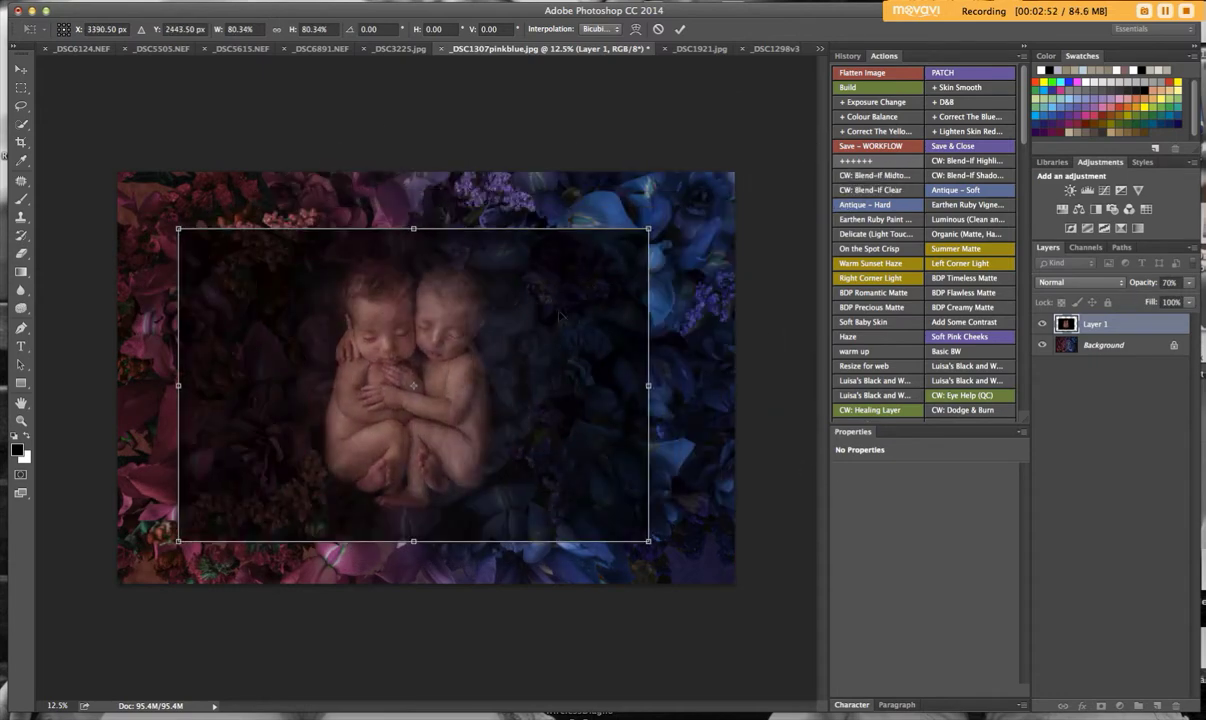
left_click_drag(648, 228, 623, 244)
left_click_drag(452, 407, 477, 403)
left_click_drag(648, 240, 622, 257)
left_click_drag(560, 300, 559, 308)
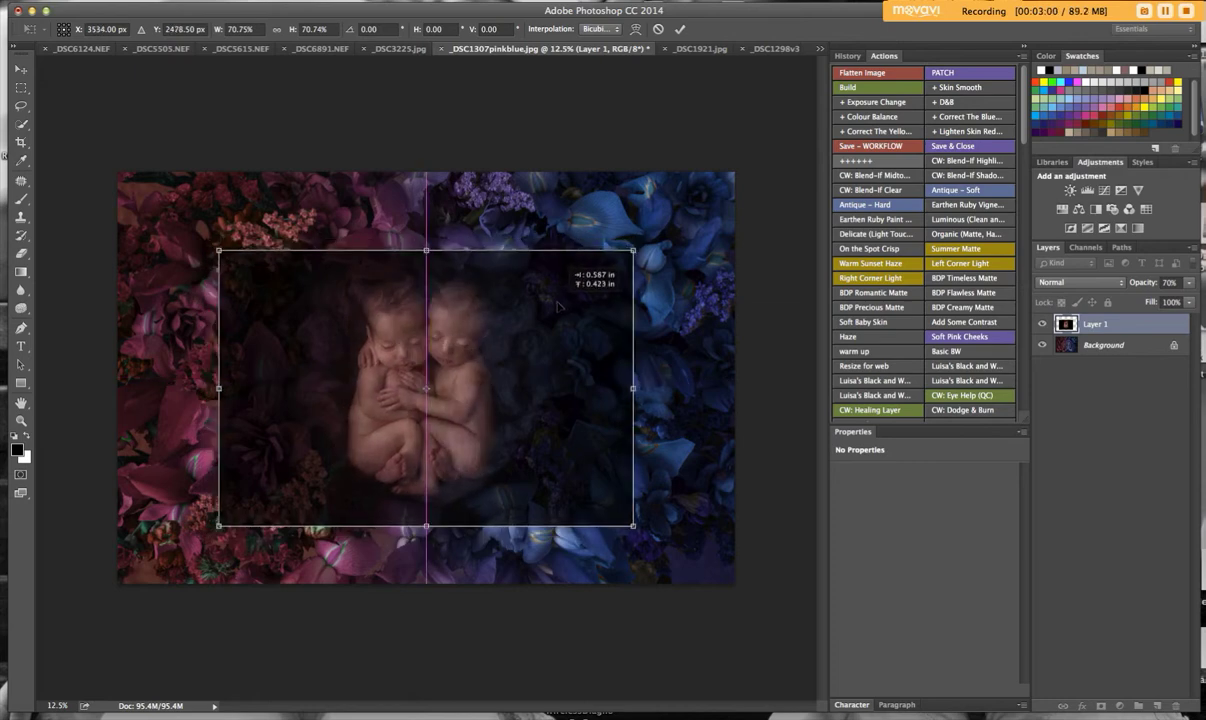
left_click(680, 29)
Restore the twins layer to 100% opacity and give it a layer mask inverted to black.
left_click(1188, 283)
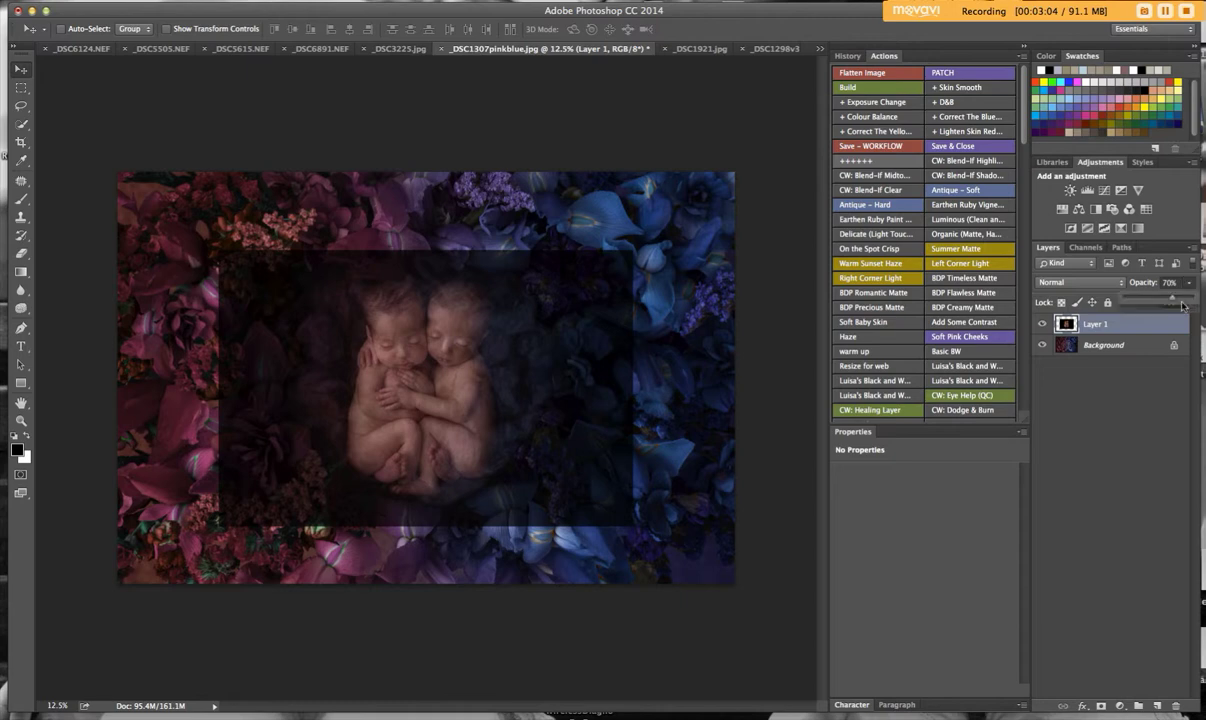
left_click(1101, 705)
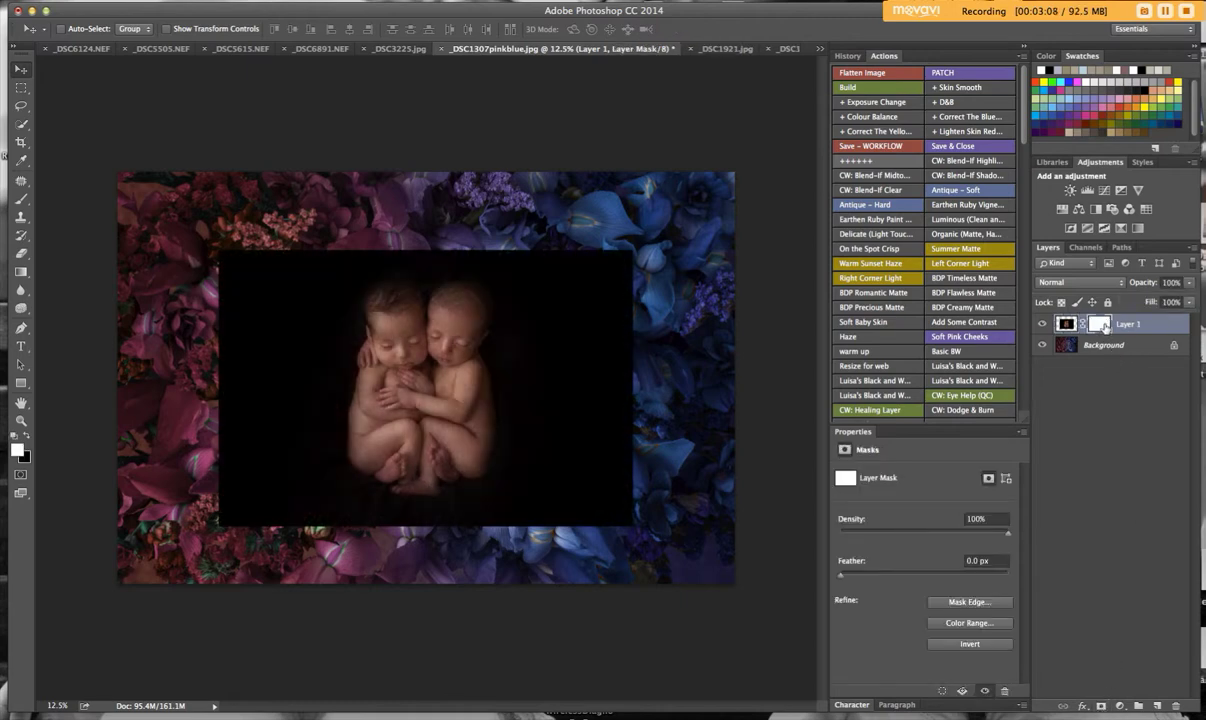
key("super+i")
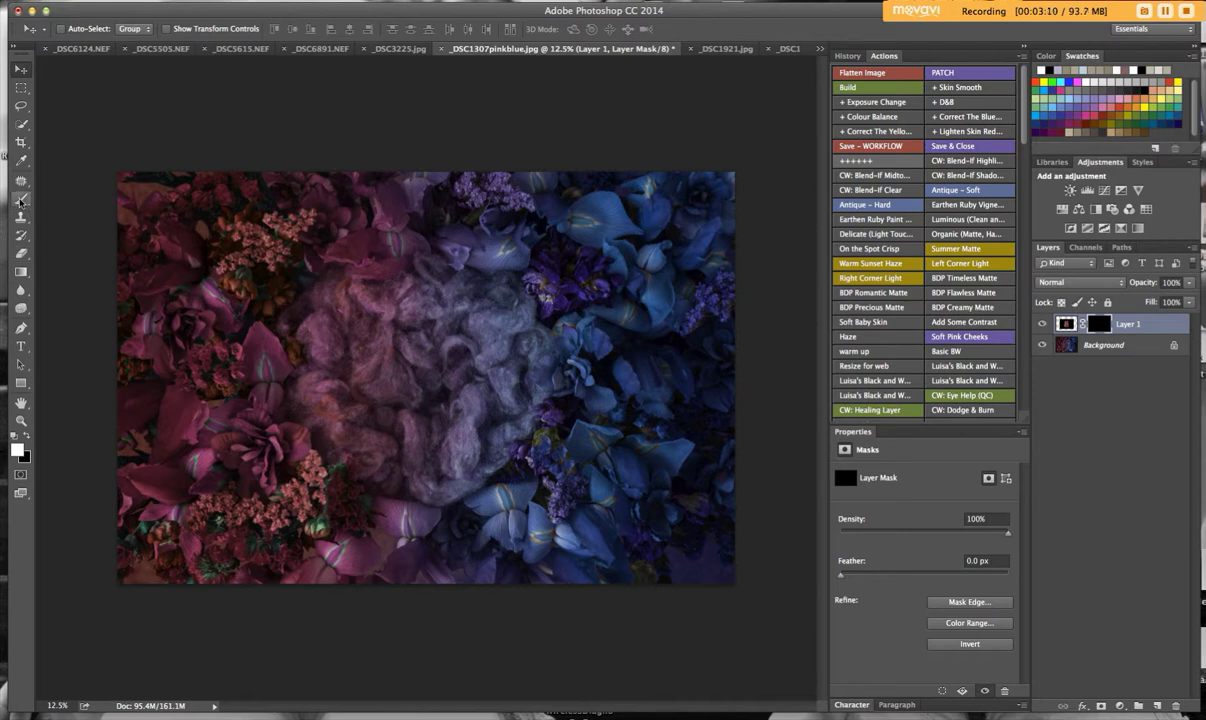
Paint the twins back in over the wool nest on the mask, using a white brush of about 476 px at 100% opacity.
left_click(20, 197)
left_click(296, 30)
left_click_drag(286, 45, 357, 50)
left_click(75, 32)
left_click_drag(166, 76, 155, 72)
mouse_move(395, 325)
left_mouse_down()
mouse_move(417, 342)
mouse_move(380, 320)
mouse_move(405, 314)
mouse_move(365, 305)
mouse_move(360, 358)
mouse_move(379, 353)
mouse_move(360, 390)
mouse_move(390, 395)
mouse_move(350, 405)
mouse_move(374, 441)
mouse_move(398, 418)
mouse_move(385, 430)
mouse_move(392, 368)
mouse_move(448, 325)
mouse_move(430, 285)
mouse_move(450, 300)
mouse_move(415, 420)
mouse_move(370, 450)
mouse_move(455, 440)
mouse_move(460, 402)
mouse_move(466, 445)
mouse_move(479, 419)
left_mouse_up()
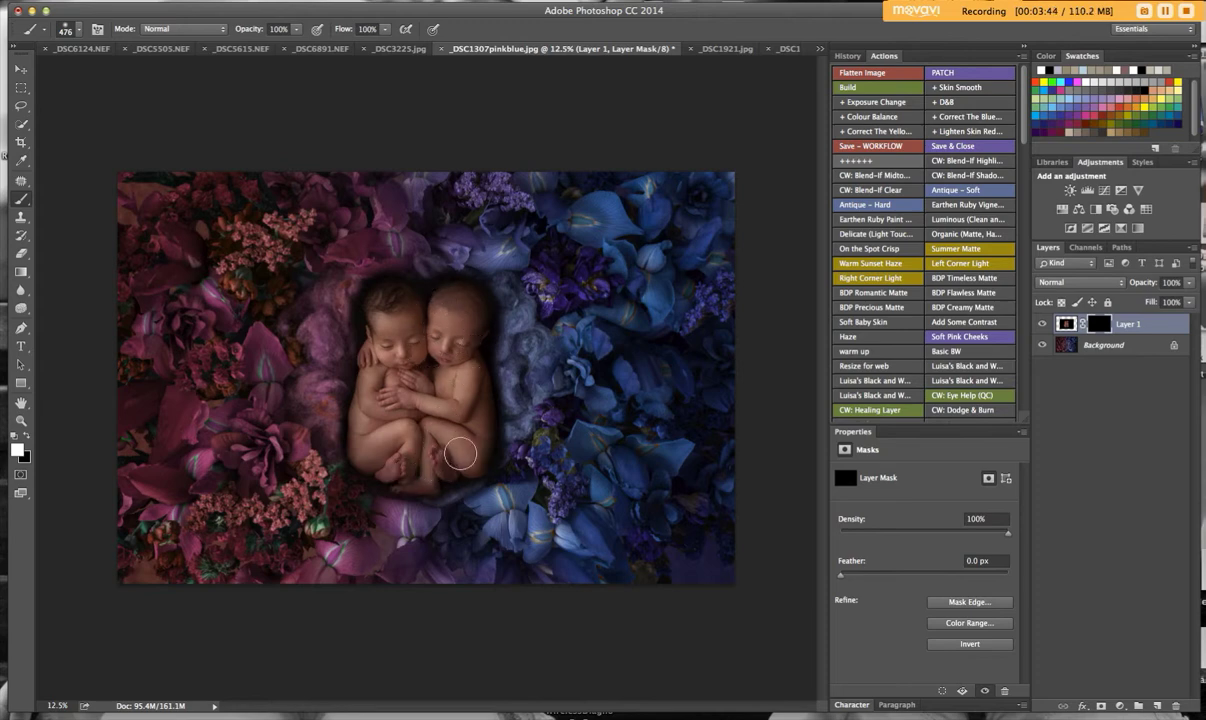
mouse_move(390, 298)
left_mouse_down()
mouse_move(367, 310)
mouse_move(436, 264)
left_mouse_up()
Move the twins layer slightly up within the wool nest and enlarge it to about 101.5%, applying the transform.
left_click(21, 70)
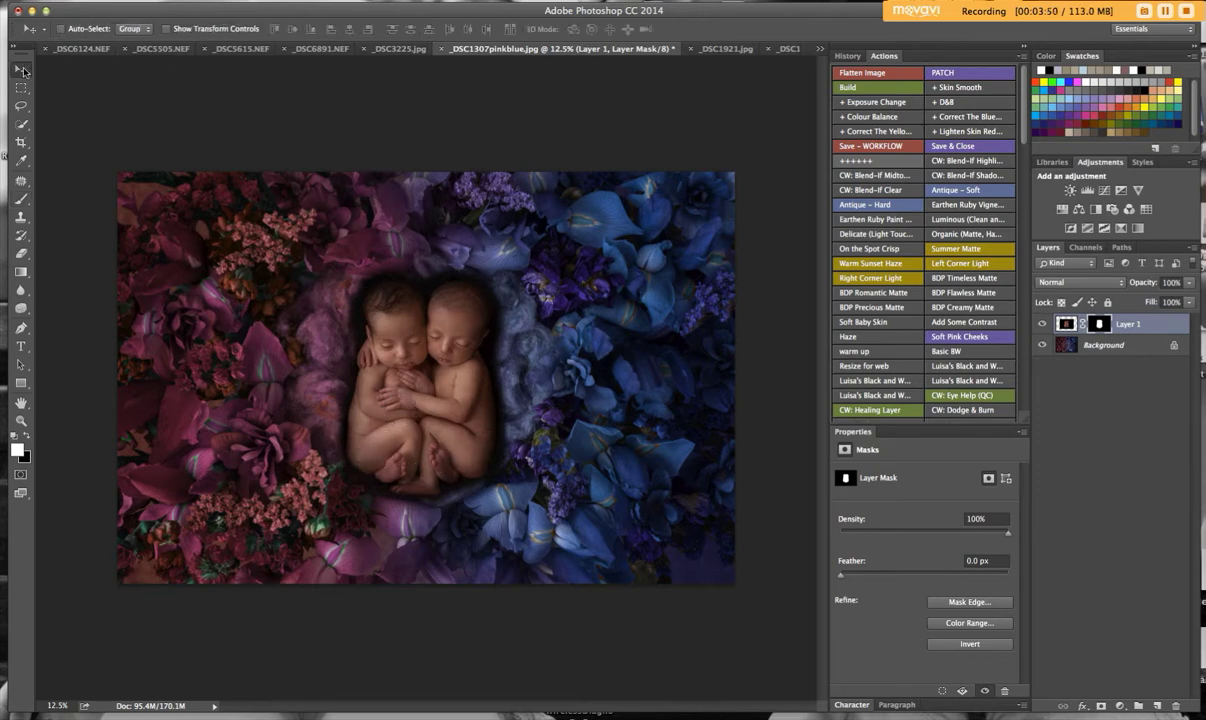
left_click_drag(447, 406, 445, 397)
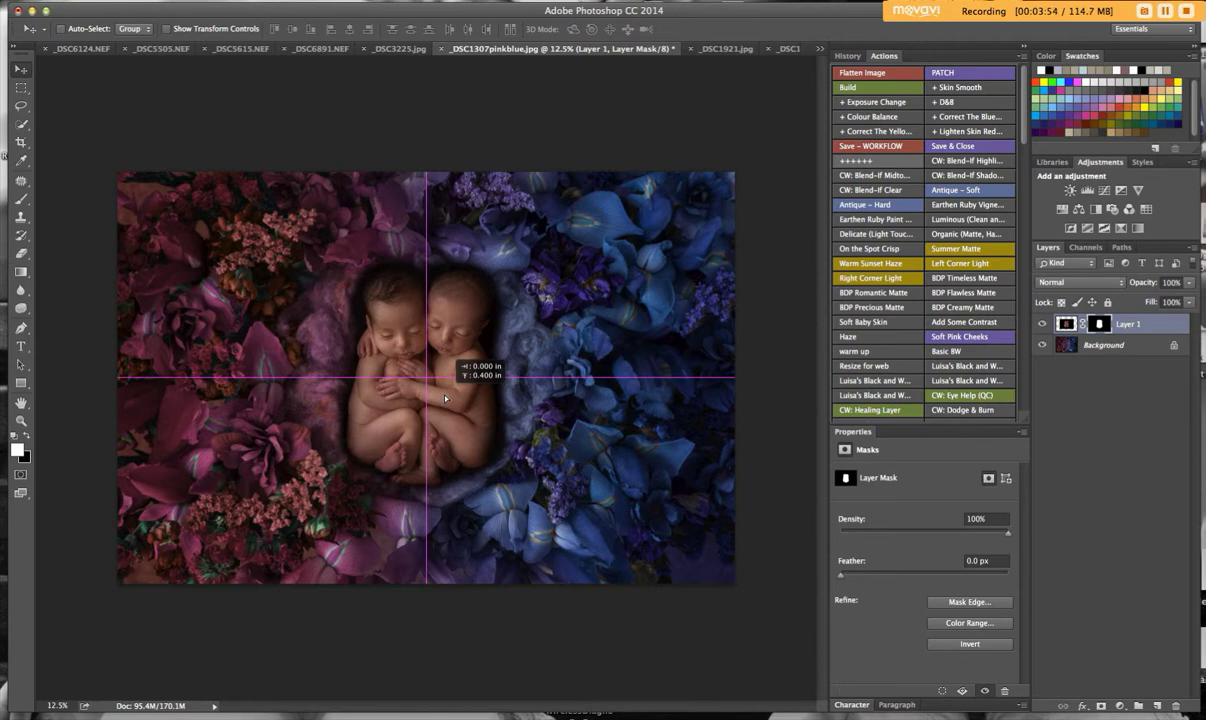
left_click_drag(445, 399, 447, 378)
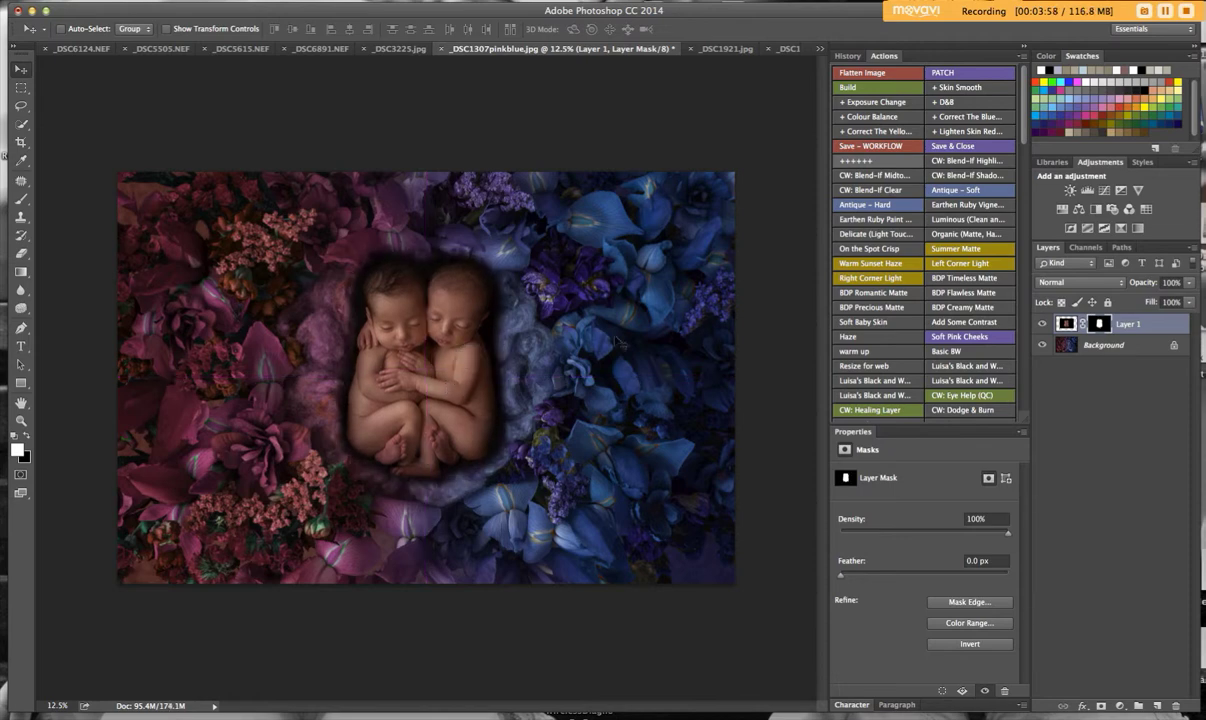
key("super+t")
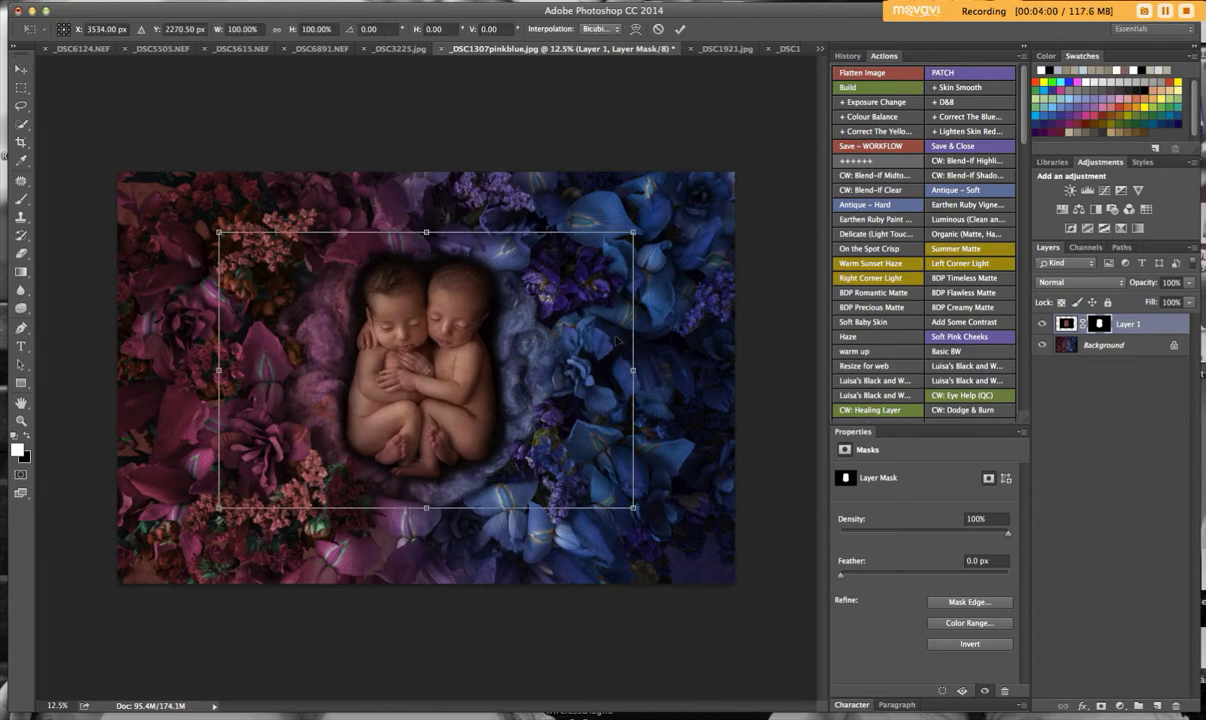
left_click_drag(218, 232, 212, 228)
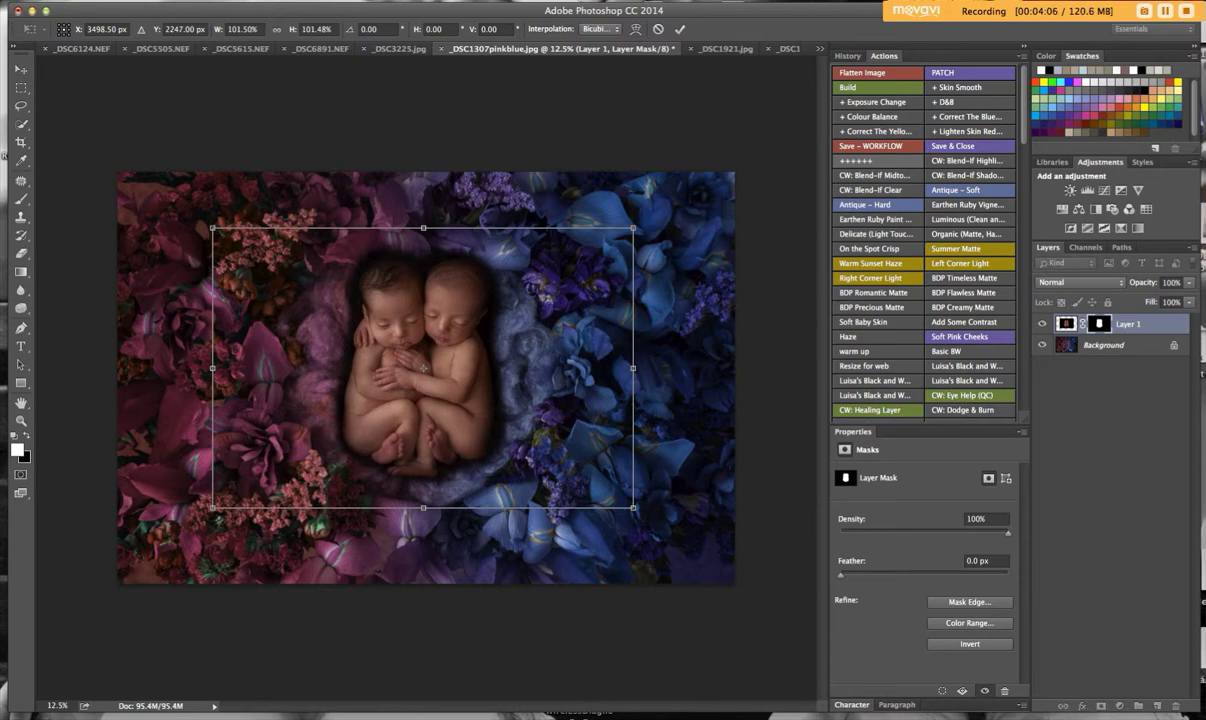
left_click(680, 29)
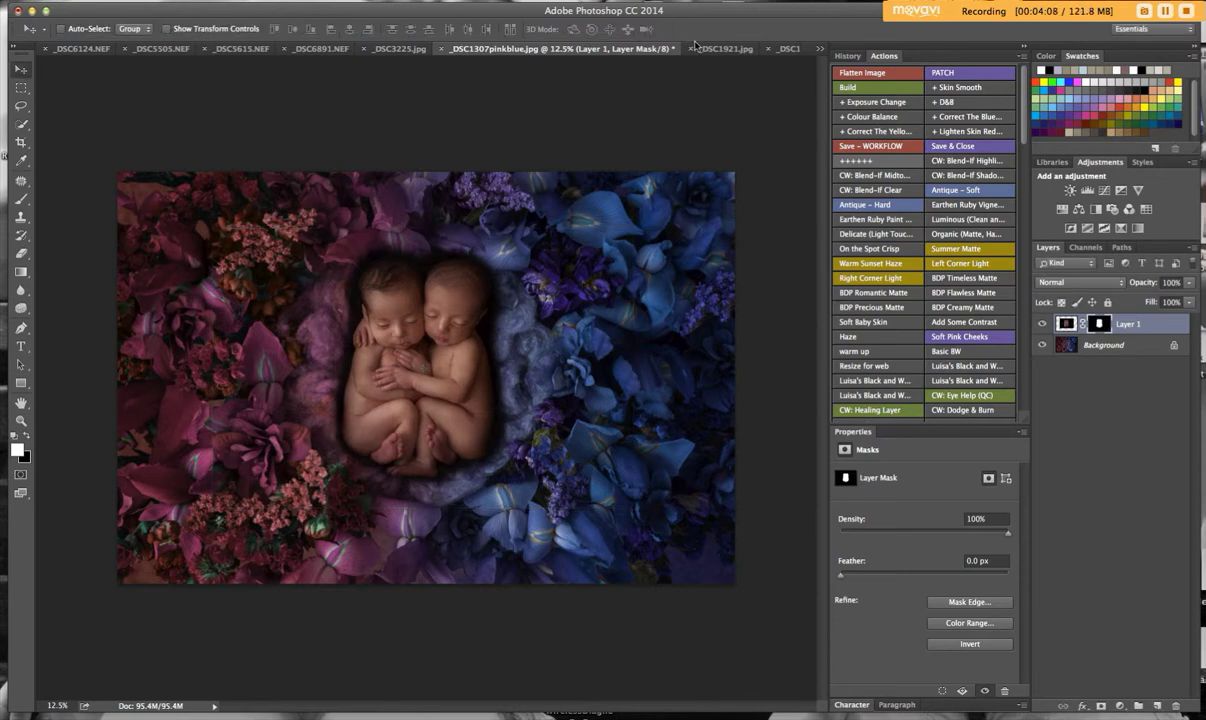
Mask out the dark halo around the twins' heads, painting on the layer mask with a soft black brush of about 67 px.
key("super+equal")
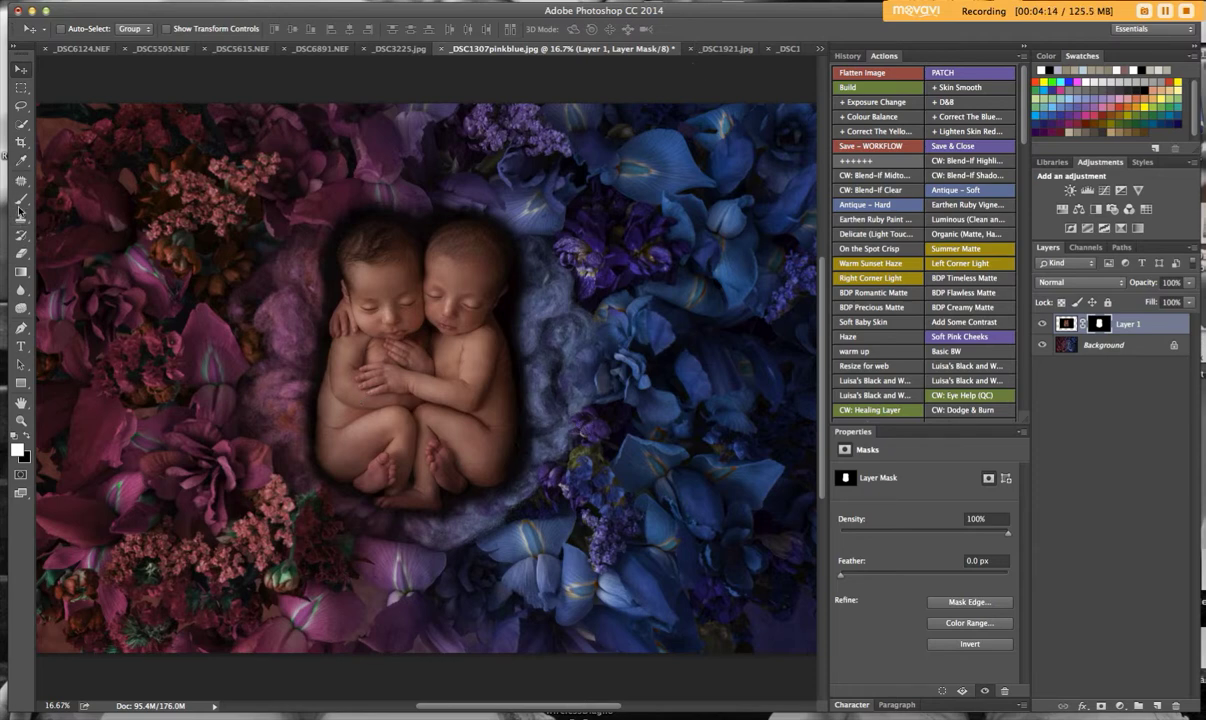
key("b")
left_click(28, 437)
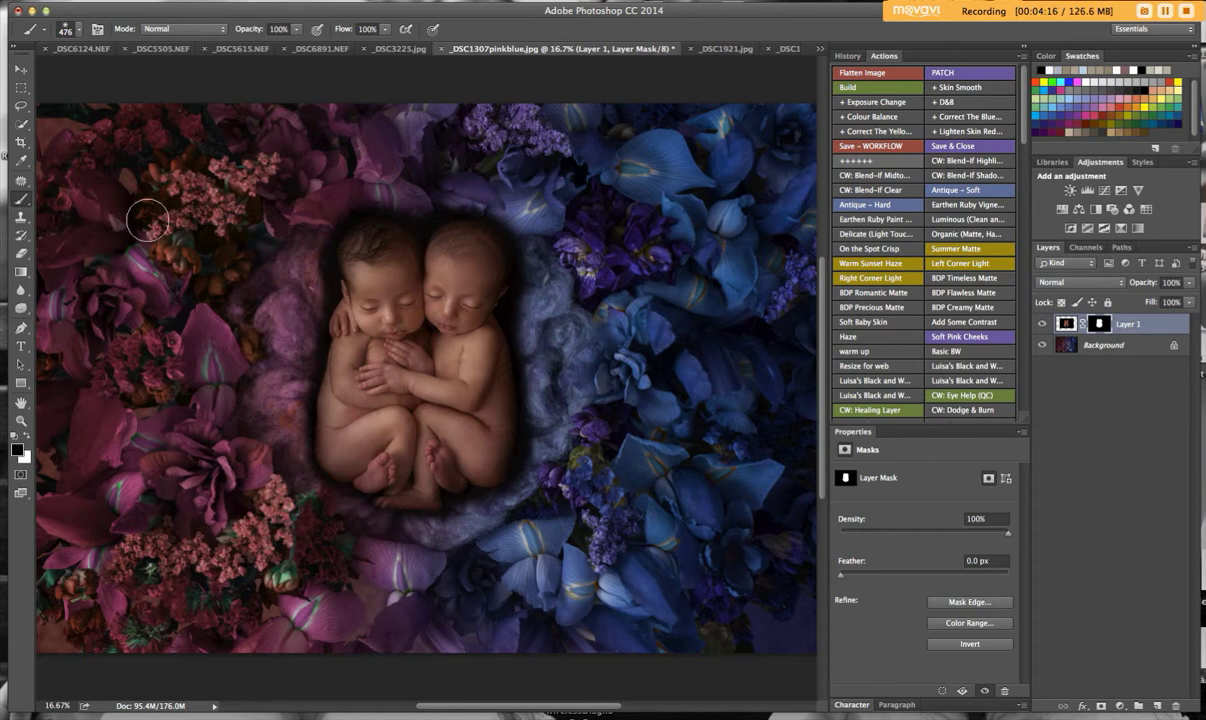
left_click(72, 30)
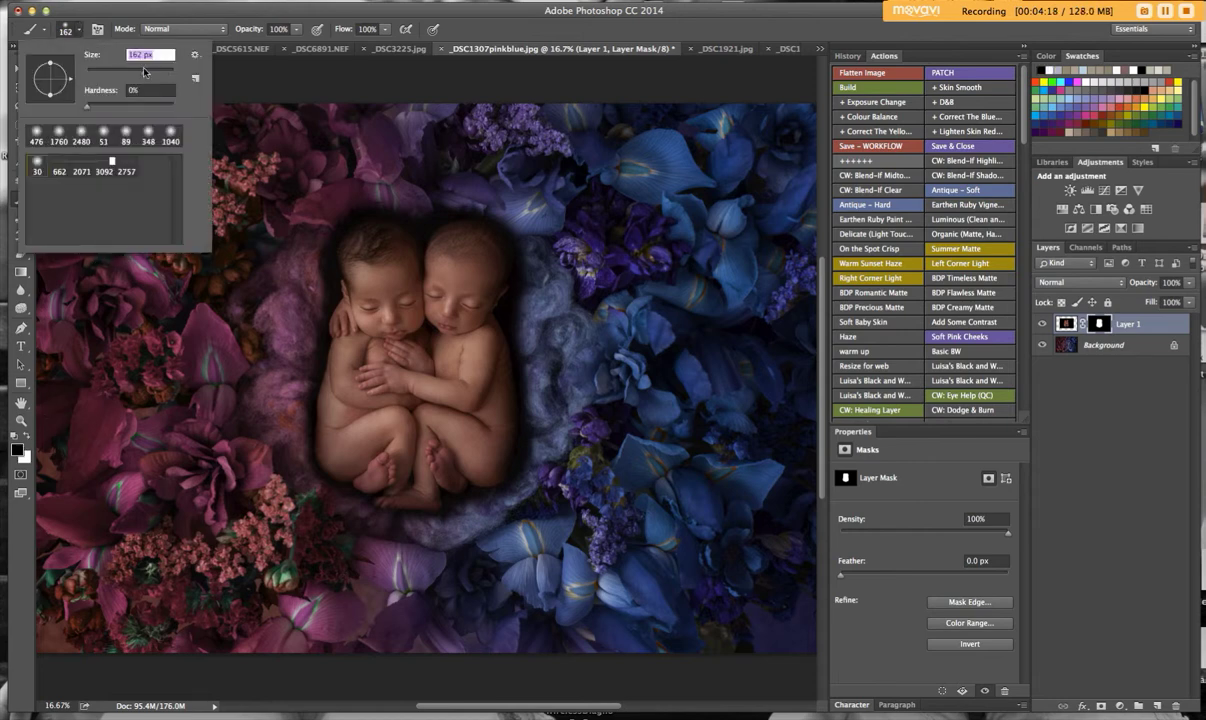
key("Return")
key("ctrl+minus")
key("ctrl+plus")
key("ctrl+plus")
key("ctrl+plus")
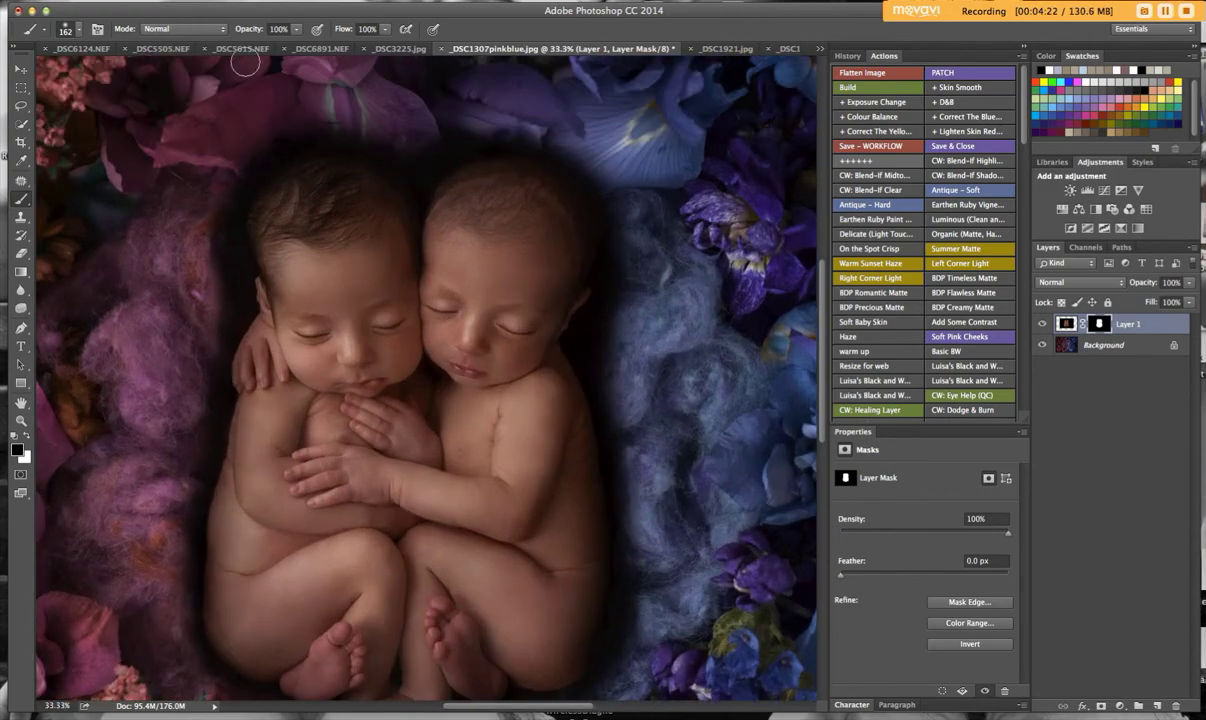
left_click(83, 33)
left_click(116, 73)
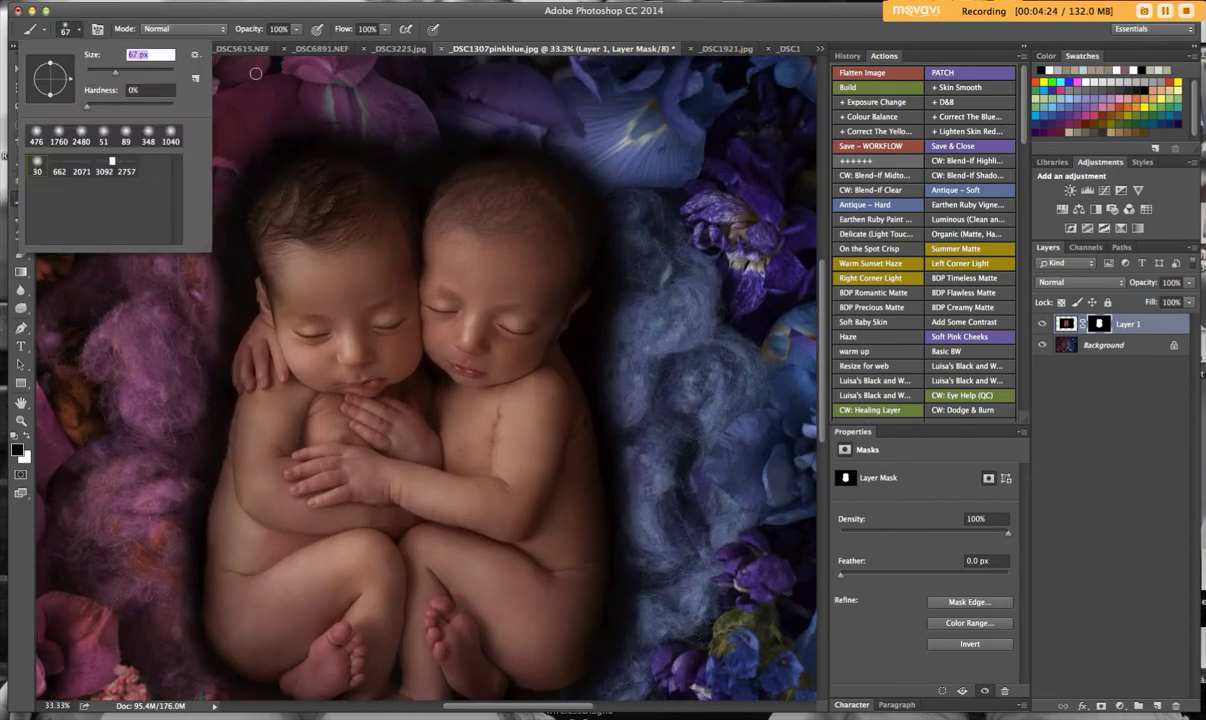
key("Return")
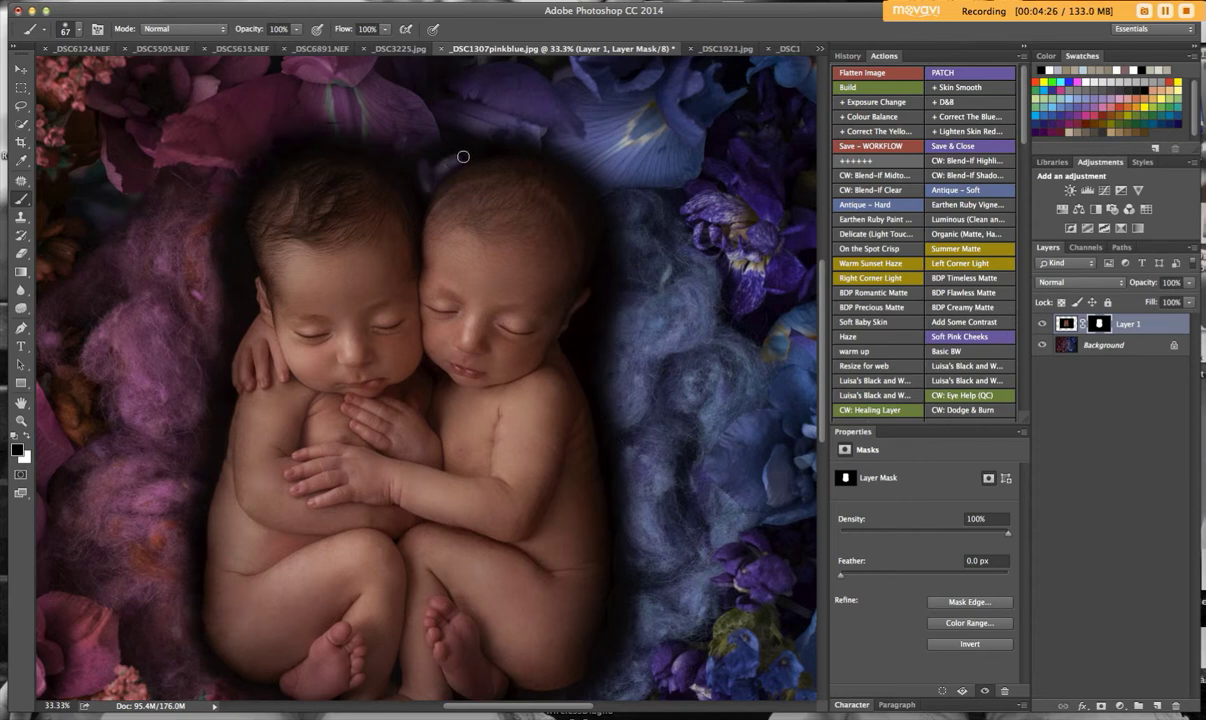
mouse_move(513, 150)
left_mouse_down()
mouse_move(569, 165)
mouse_move(601, 227)
mouse_move(599, 299)
mouse_move(568, 345)
mouse_move(597, 398)
mouse_move(581, 346)
mouse_move(608, 286)
mouse_move(603, 215)
mouse_move(545, 143)
mouse_move(465, 131)
mouse_move(482, 127)
mouse_move(428, 184)
mouse_move(345, 141)
mouse_move(278, 157)
mouse_move(235, 217)
mouse_move(251, 310)
mouse_move(226, 353)
mouse_move(231, 398)
mouse_move(211, 460)
mouse_move(211, 383)
mouse_move(235, 285)
mouse_move(231, 214)
mouse_move(230, 300)
mouse_move(242, 319)
mouse_move(248, 280)
left_mouse_up()
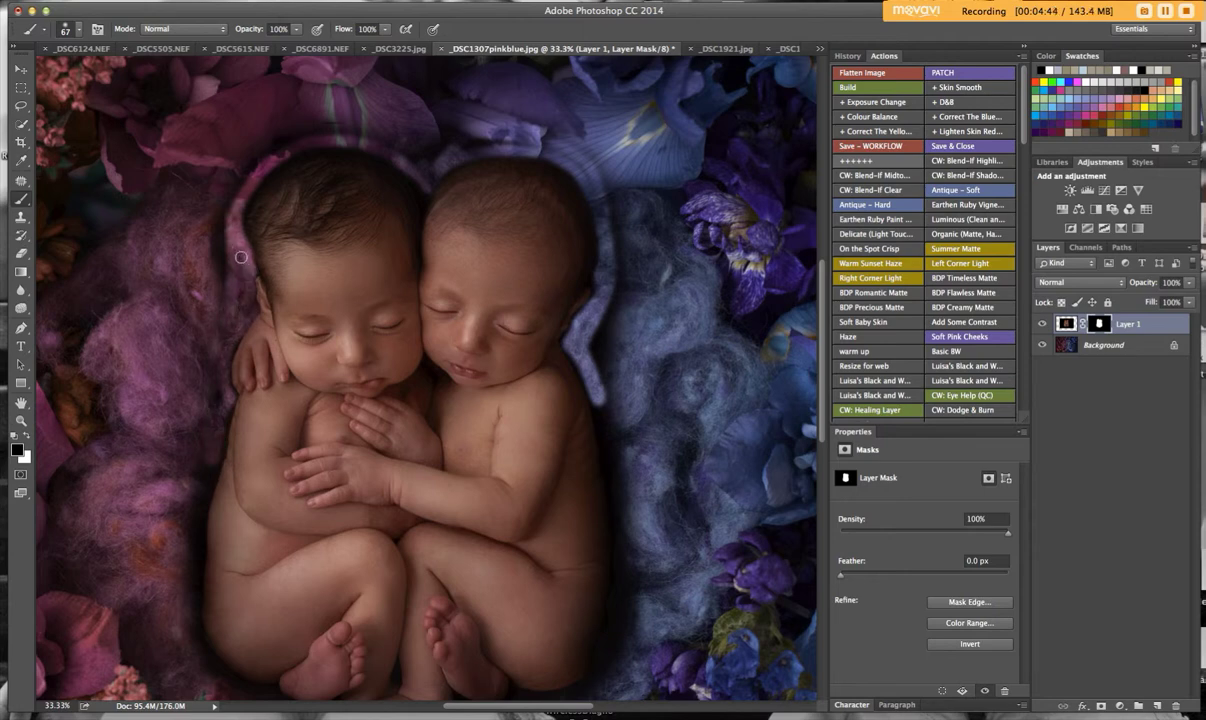
mouse_move(237, 207)
left_mouse_down()
mouse_move(267, 162)
mouse_move(314, 143)
mouse_move(381, 151)
mouse_move(424, 190)
mouse_move(437, 148)
mouse_move(305, 130)
mouse_move(257, 149)
left_mouse_up()
Continue masking out the black fringe closely around the twins' backs, legs and feet, then touch up the mask above their heads.
scroll(294, 444, "down", 5)
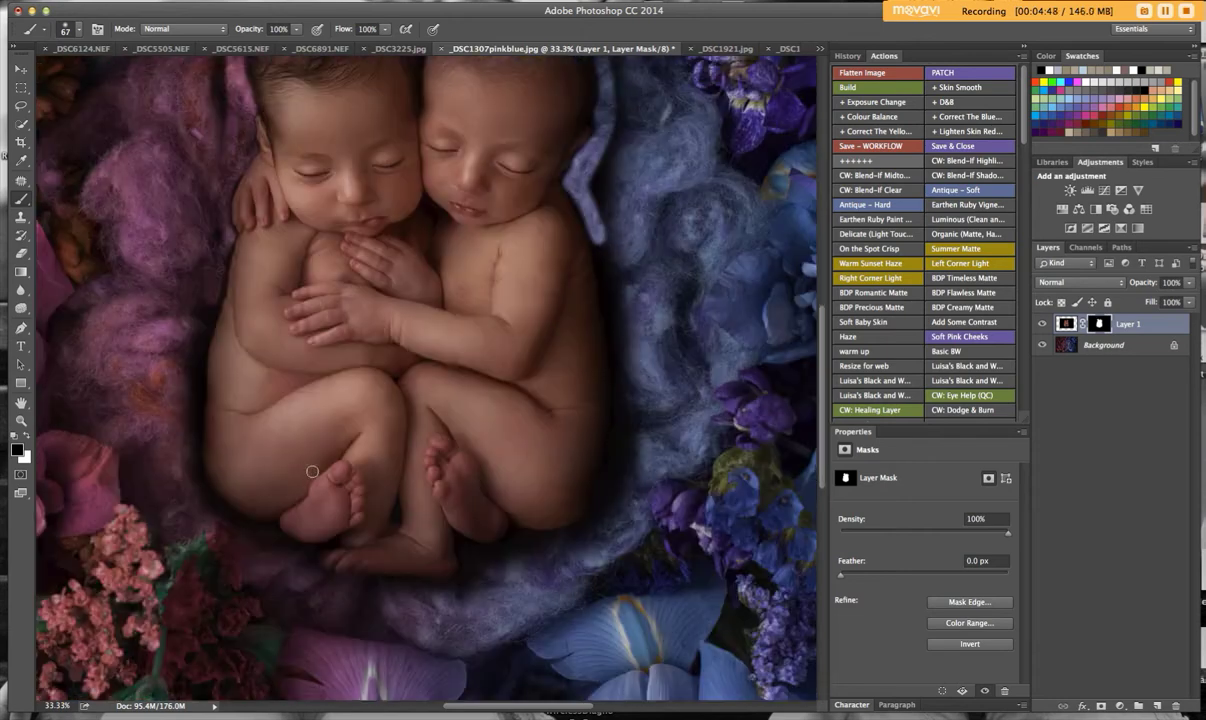
mouse_move(222, 240)
left_mouse_down()
mouse_move(197, 402)
mouse_move(195, 284)
mouse_move(186, 358)
mouse_move(202, 270)
mouse_move(175, 403)
mouse_move(182, 245)
mouse_move(190, 363)
mouse_move(173, 431)
mouse_move(179, 453)
mouse_move(192, 402)
mouse_move(193, 468)
mouse_move(209, 496)
mouse_move(231, 519)
mouse_move(275, 532)
mouse_move(220, 516)
mouse_move(193, 457)
left_mouse_up()
mouse_move(191, 507)
left_mouse_down()
mouse_move(180, 478)
mouse_move(213, 514)
mouse_move(200, 526)
mouse_move(262, 538)
left_mouse_up()
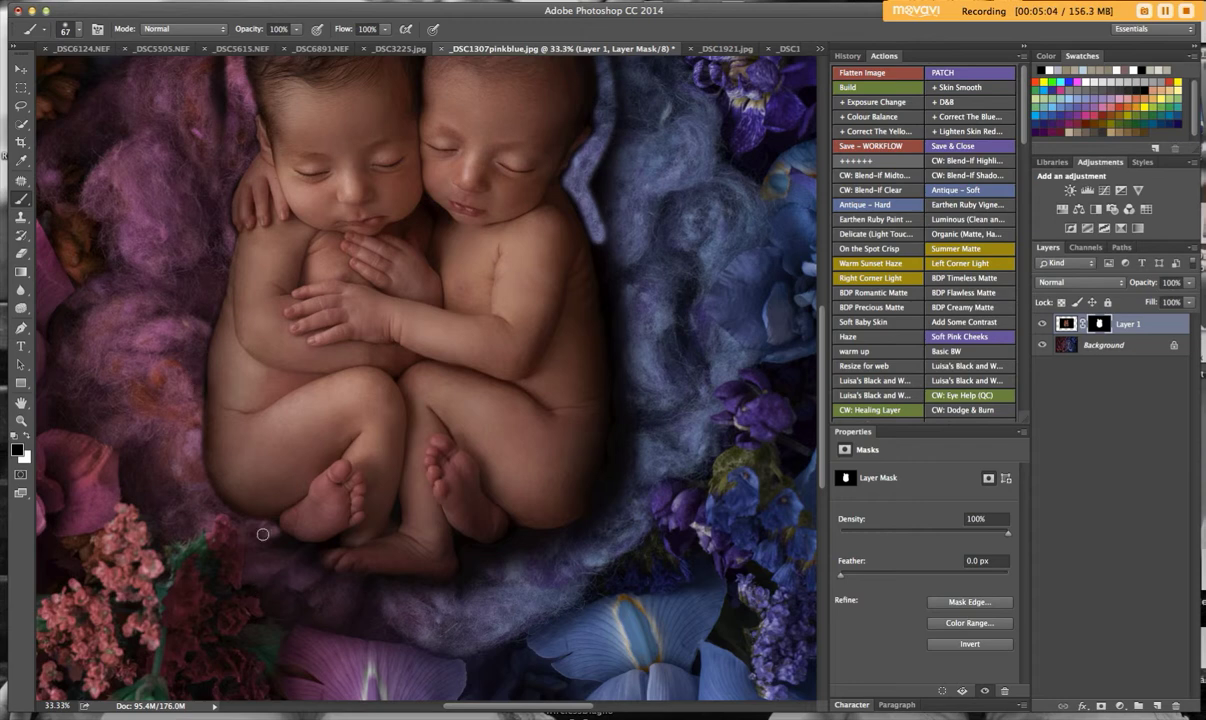
mouse_move(275, 525)
left_mouse_down()
mouse_move(335, 585)
mouse_move(469, 584)
mouse_move(462, 543)
mouse_move(470, 569)
mouse_move(443, 598)
mouse_move(311, 574)
mouse_move(255, 542)
mouse_move(278, 541)
mouse_move(277, 597)
mouse_move(295, 624)
left_mouse_up()
mouse_move(446, 615)
left_mouse_down()
mouse_move(480, 589)
mouse_move(465, 546)
mouse_move(569, 535)
mouse_move(501, 552)
mouse_move(479, 577)
mouse_move(582, 542)
mouse_move(520, 550)
mouse_move(568, 570)
mouse_move(563, 557)
mouse_move(592, 533)
mouse_move(569, 544)
mouse_move(624, 475)
mouse_move(631, 412)
mouse_move(597, 226)
mouse_move(622, 427)
mouse_move(612, 489)
mouse_move(563, 543)
left_mouse_up()
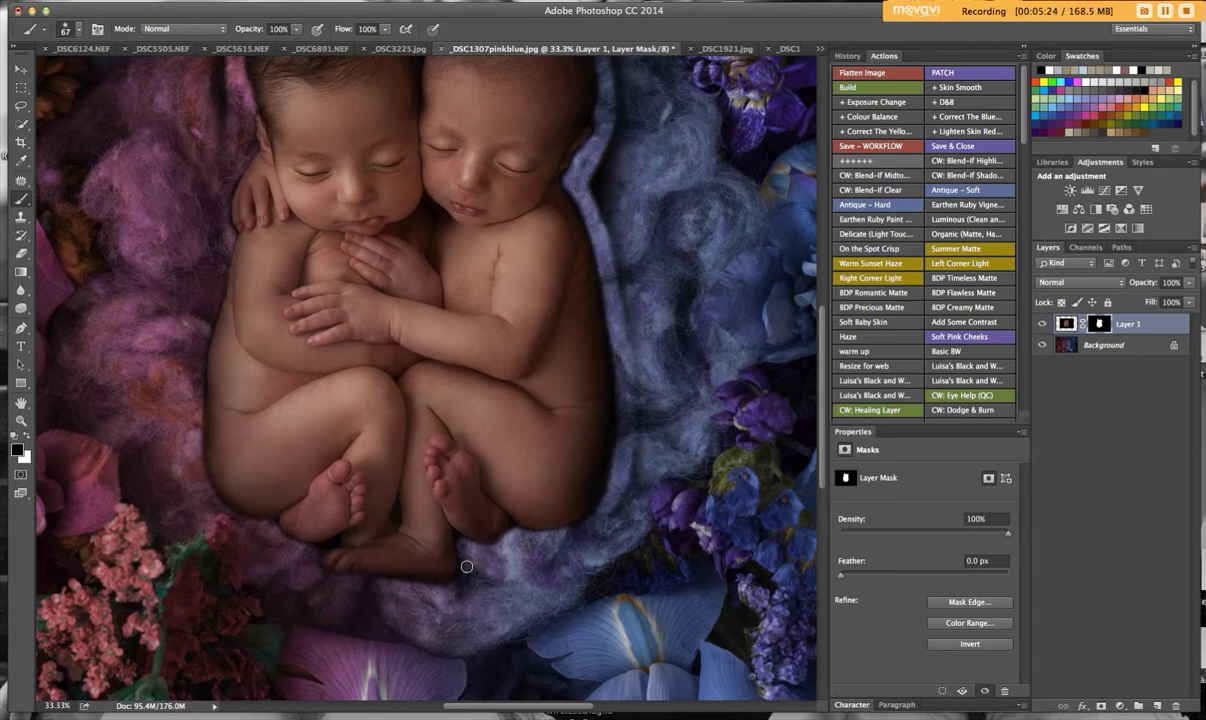
mouse_move(511, 537)
left_mouse_down()
mouse_move(586, 479)
mouse_move(600, 300)
mouse_move(582, 246)
left_mouse_up()
scroll(567, 202, "up", 3)
left_click_drag(530, 134, 264, 133)
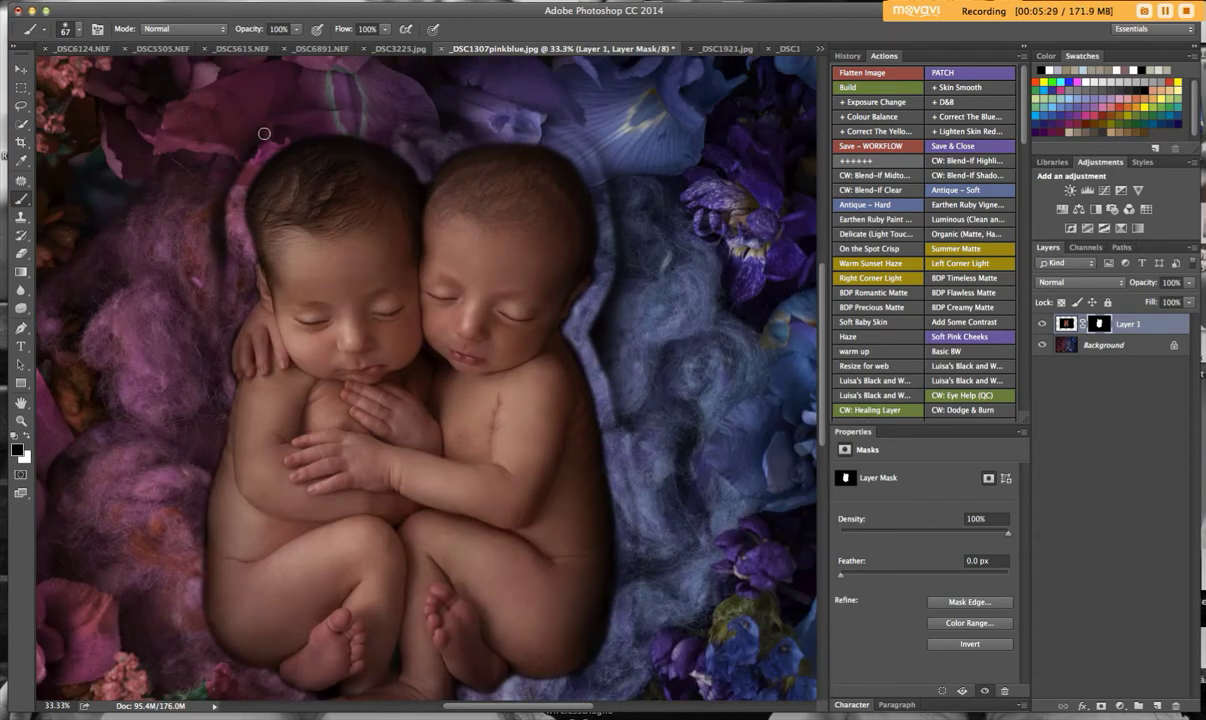
Clear the remaining dark band over the wool on both sides of the twins with a black brush of about 169 px.
left_click(63, 33)
key("Return")
mouse_move(578, 141)
left_mouse_down()
mouse_move(618, 280)
mouse_move(600, 326)
mouse_move(635, 554)
left_mouse_up()
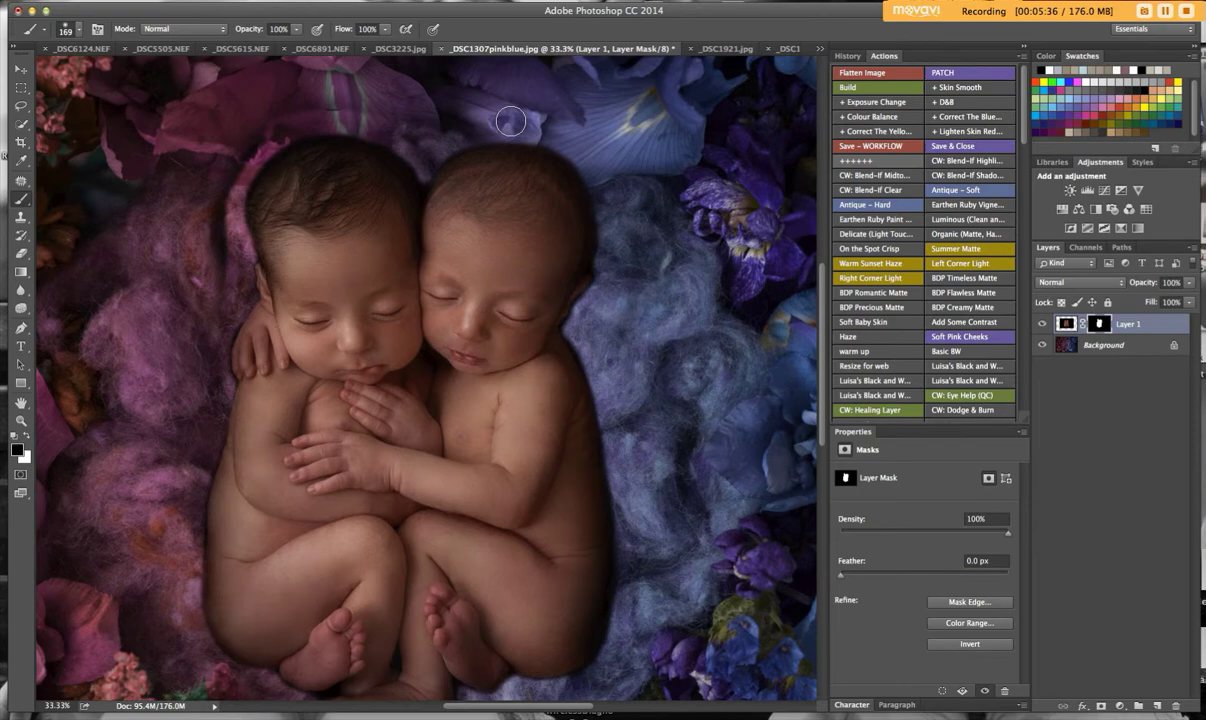
mouse_move(206, 180)
left_mouse_down()
mouse_move(221, 152)
mouse_move(195, 302)
left_mouse_up()
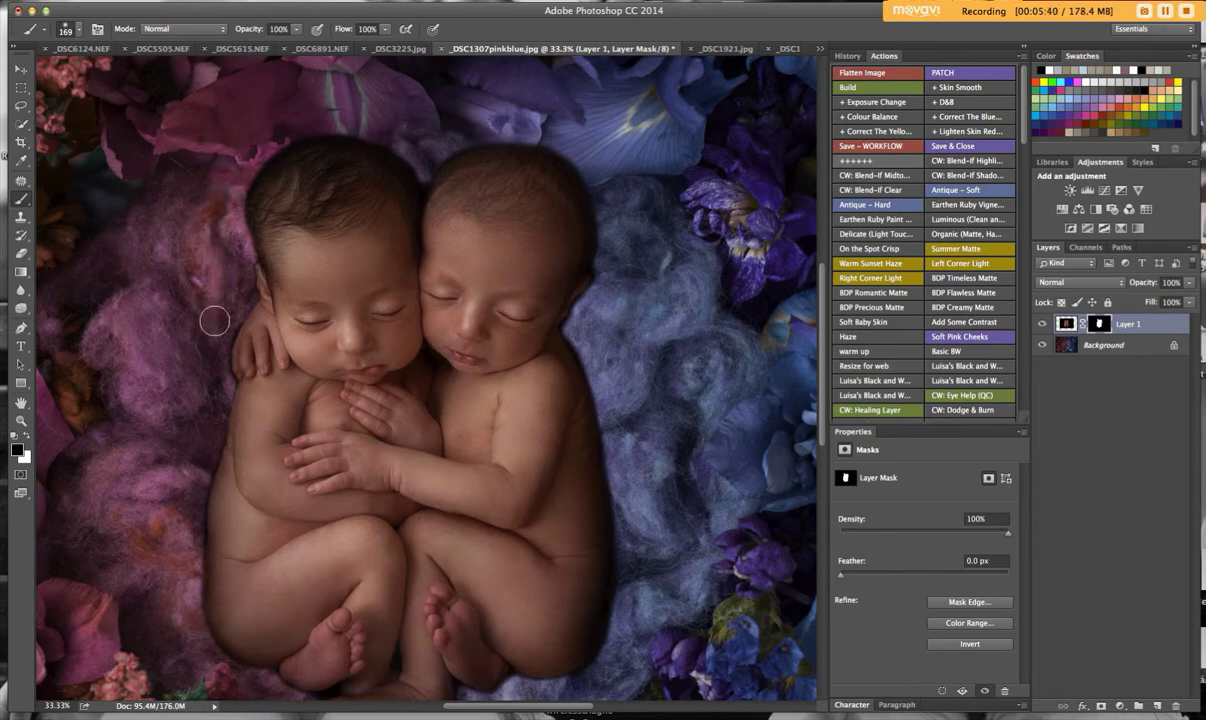
scroll(188, 437, "down", 5)
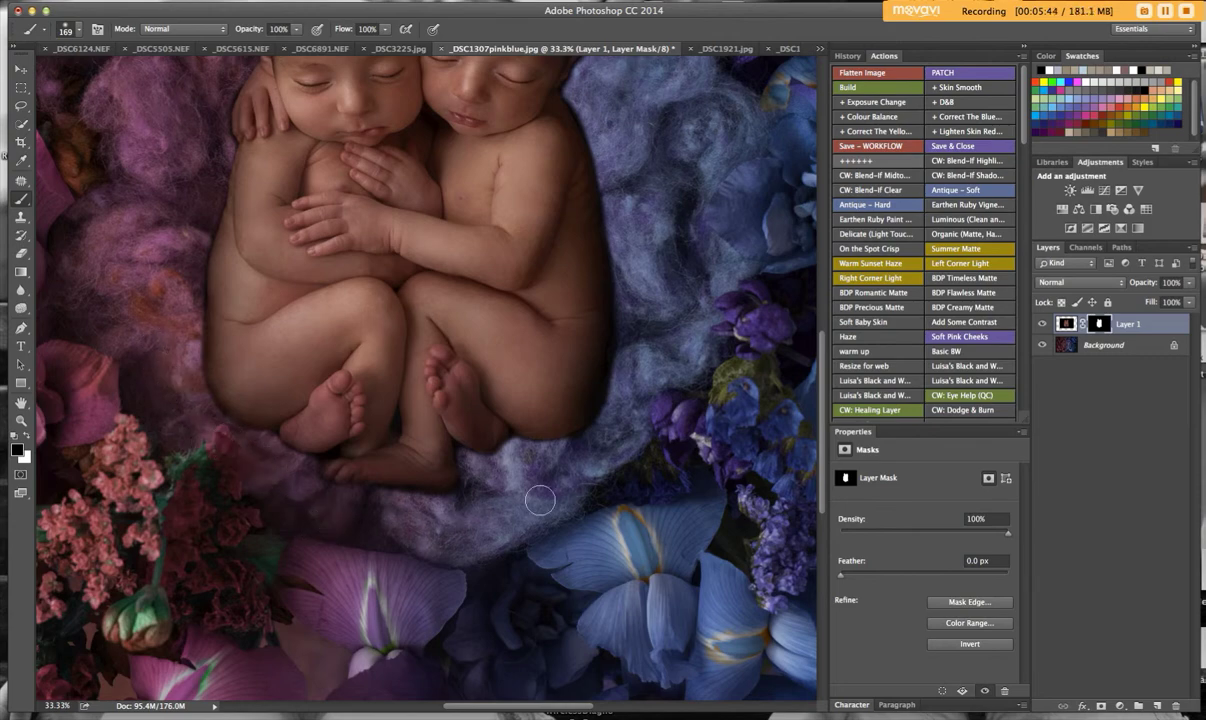
Display the layer mask as a red overlay across the whole composite to check for missed areas.
key("super+minus")
key("super+minus")
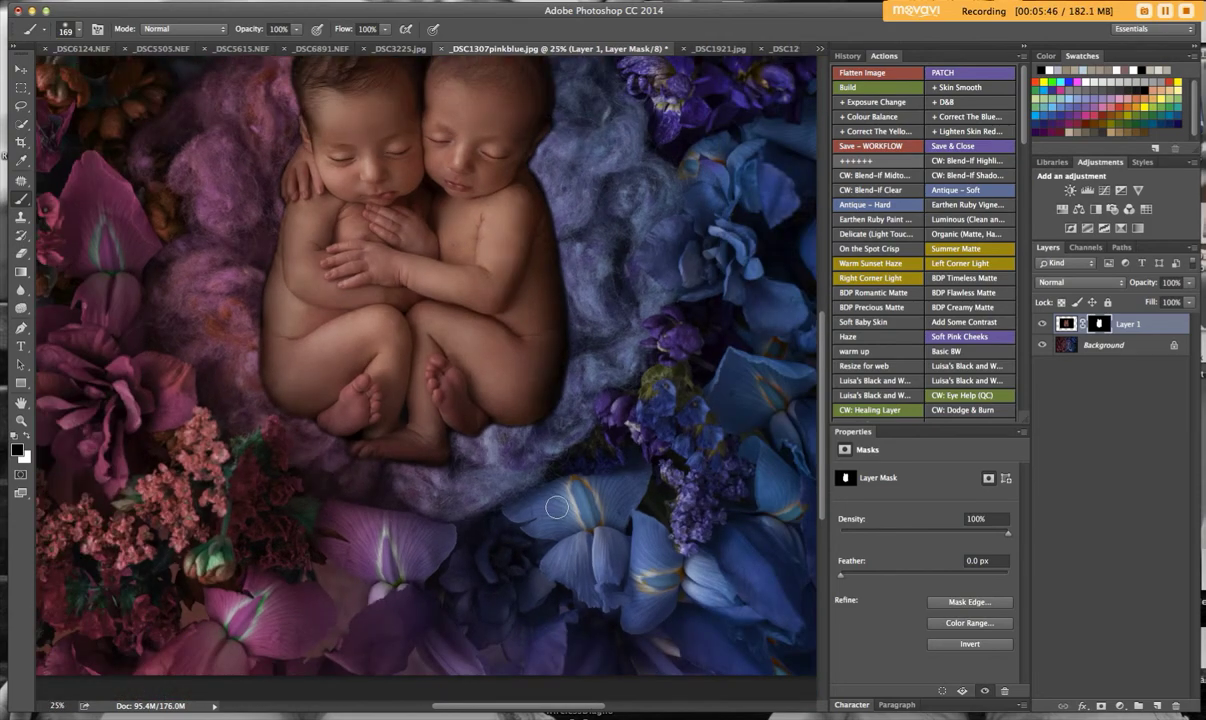
key("backslash")
Try a short white stroke on the mask beside the right twin's head and undo it.
key("x")
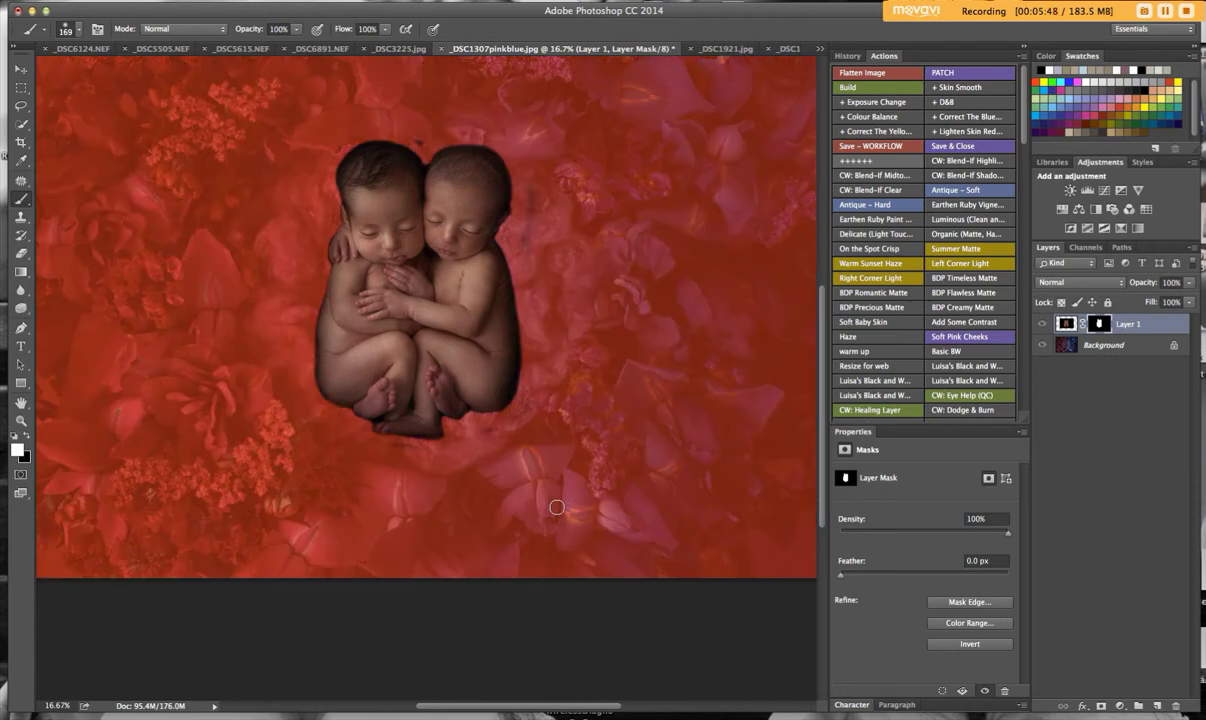
left_click_drag(533, 180, 530, 243)
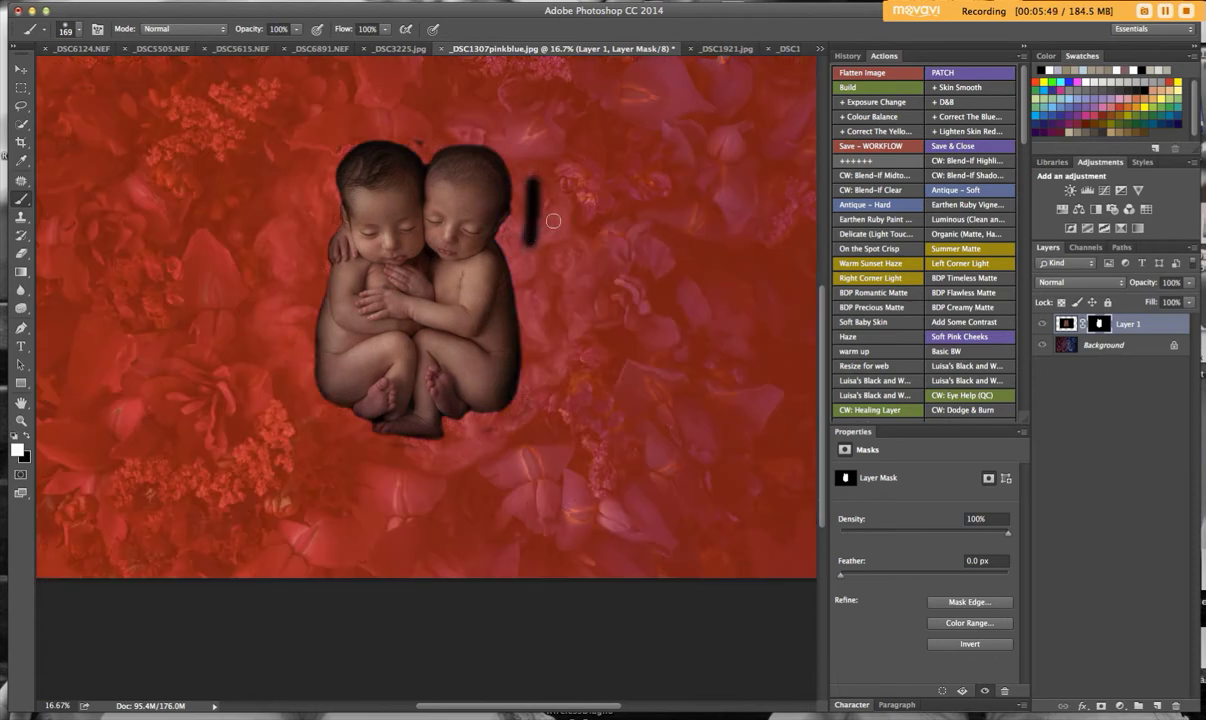
left_click(847, 56)
left_click(877, 384)
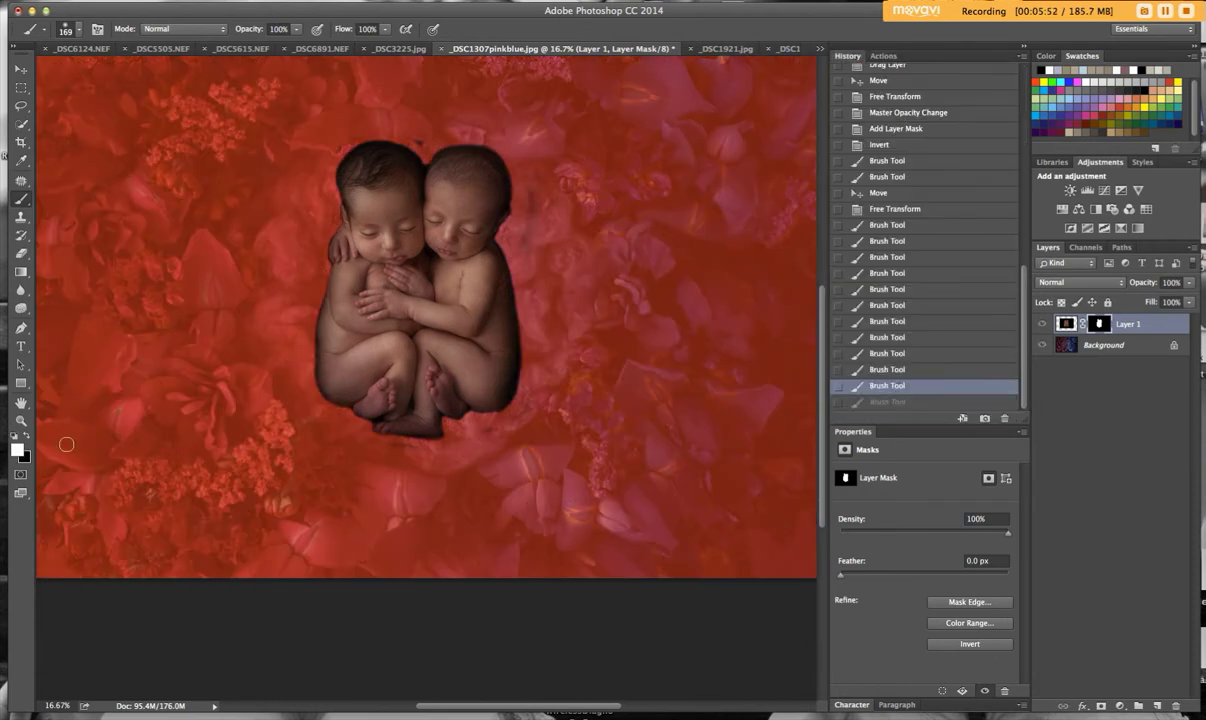
Paint out the leftover unmasked spots above the twins' heads in black and hide the red mask overlay.
left_click(28, 438)
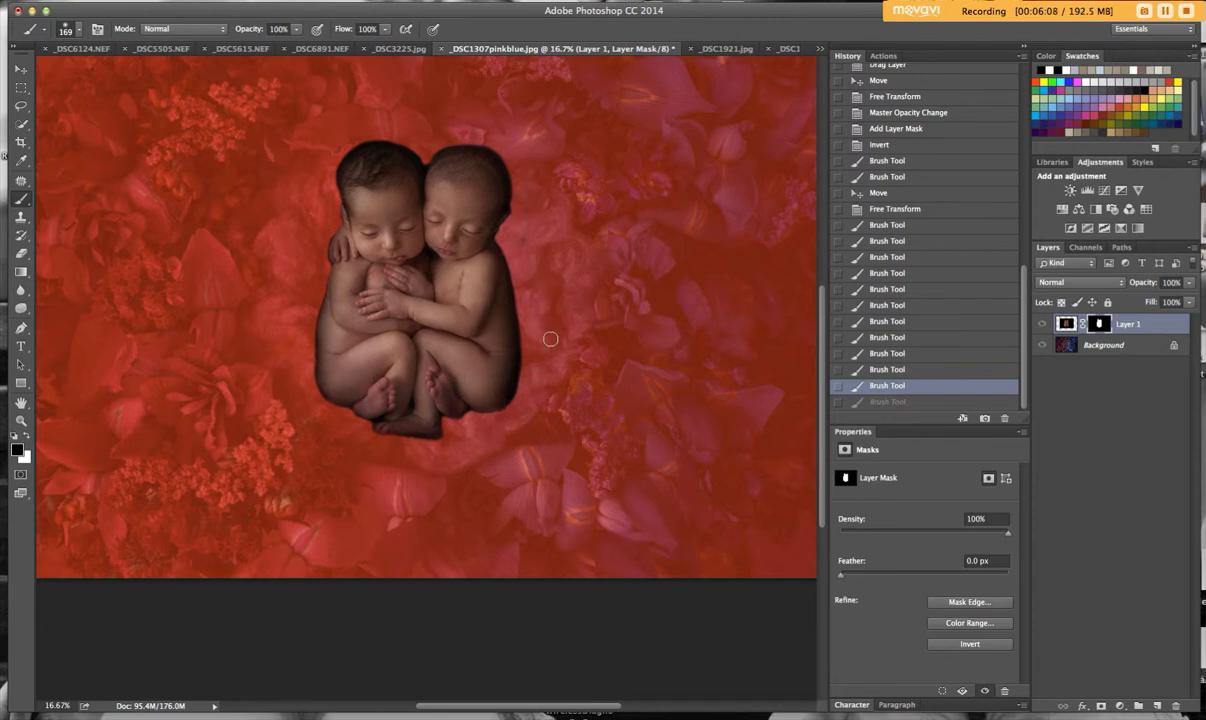
key("super+shift+z")
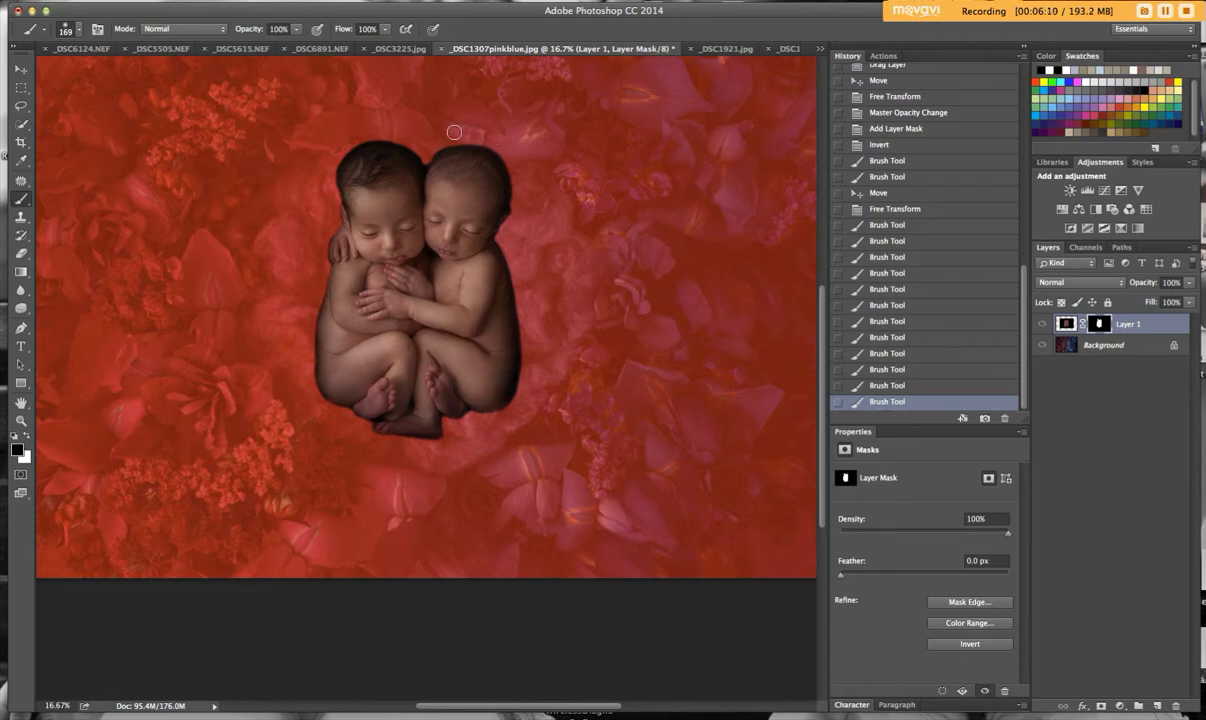
key("backslash")
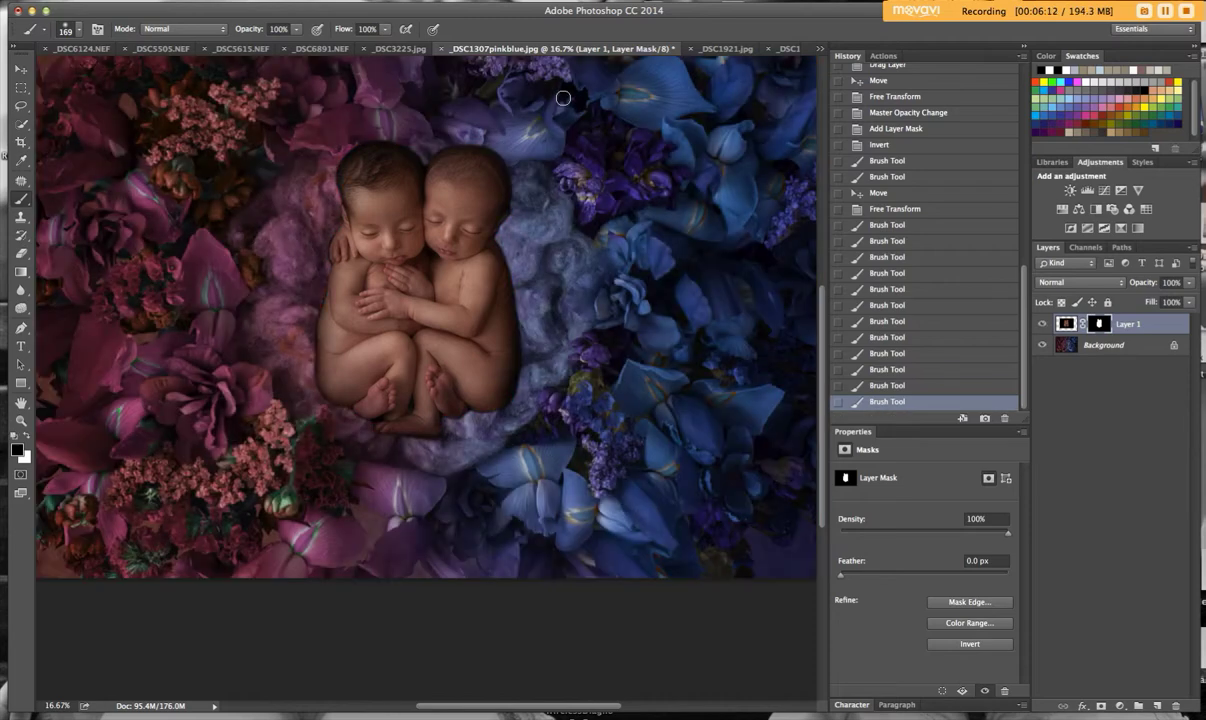
Restore the trimmed edges of the twins' legs, feet and back on the mask with a soft white brush of about 60 px.
key("super+equal")
scroll(516, 204, "up", 5)
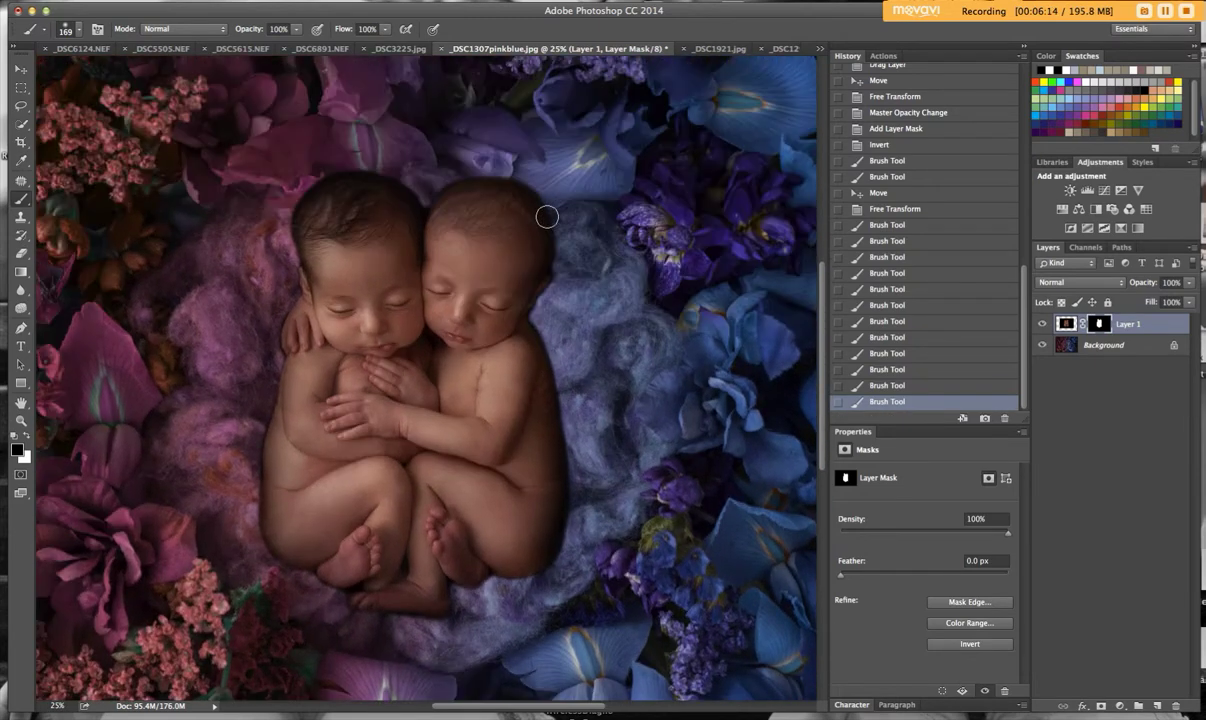
left_click(78, 31)
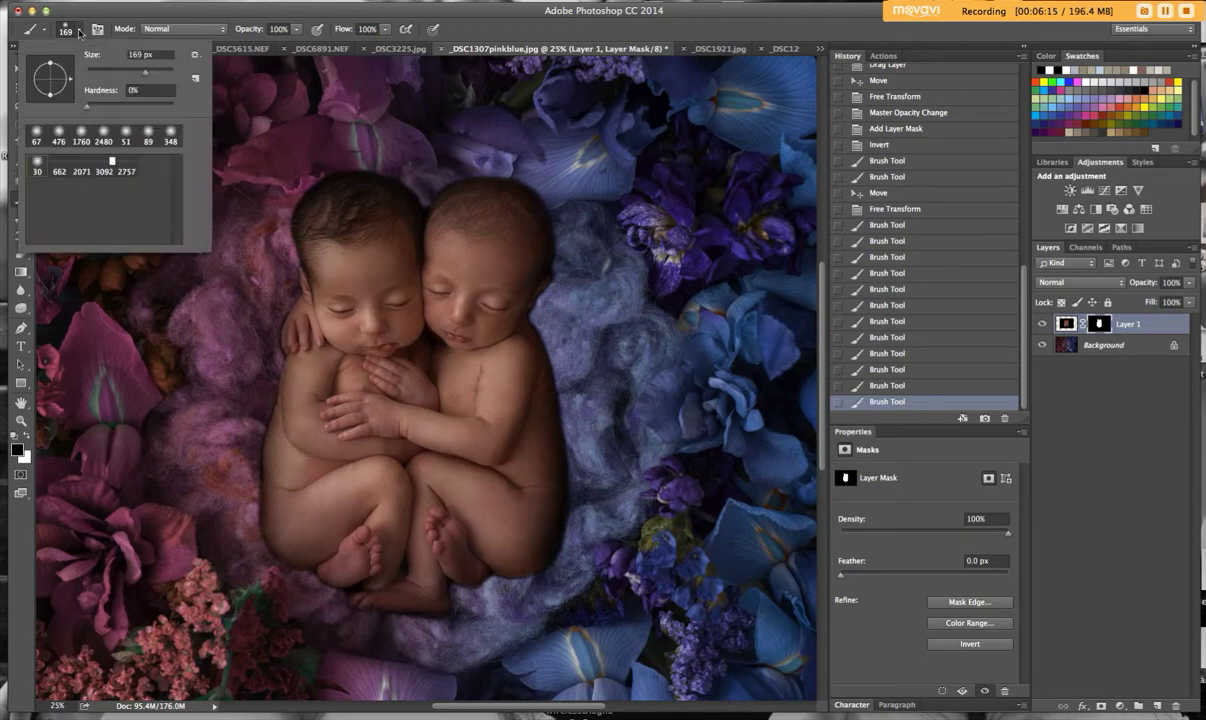
left_click(108, 72)
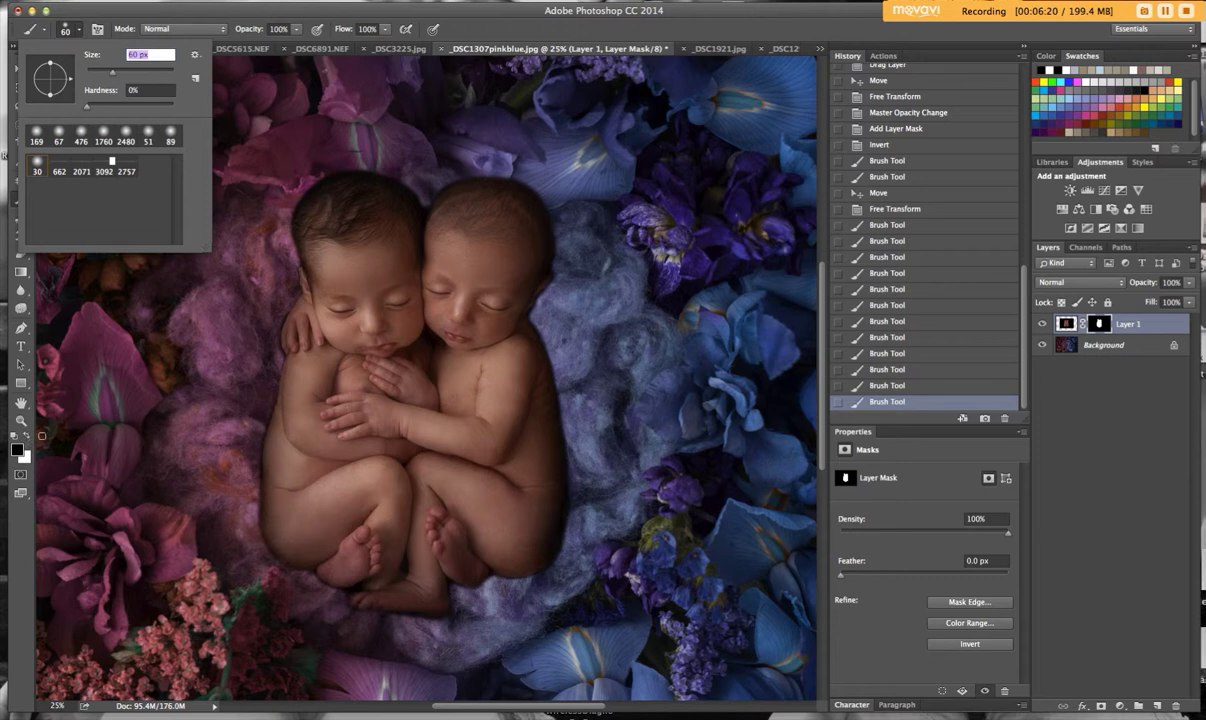
left_click(285, 240)
left_click(703, 115)
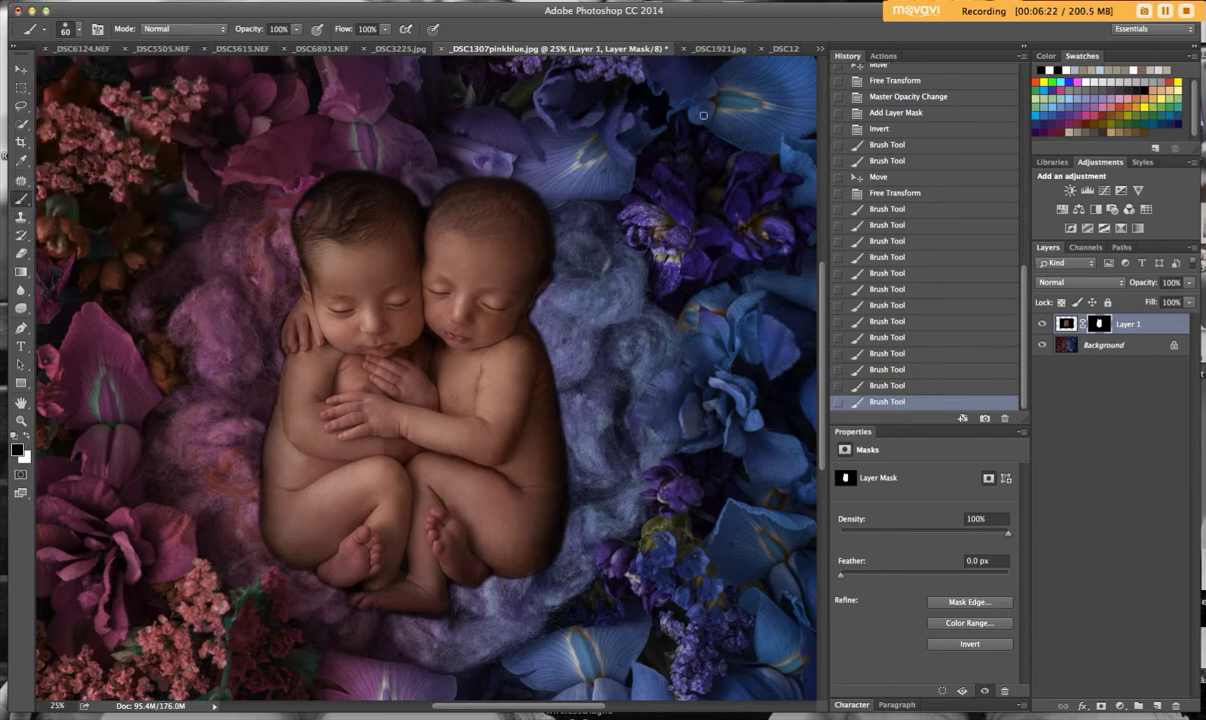
left_click(886, 385)
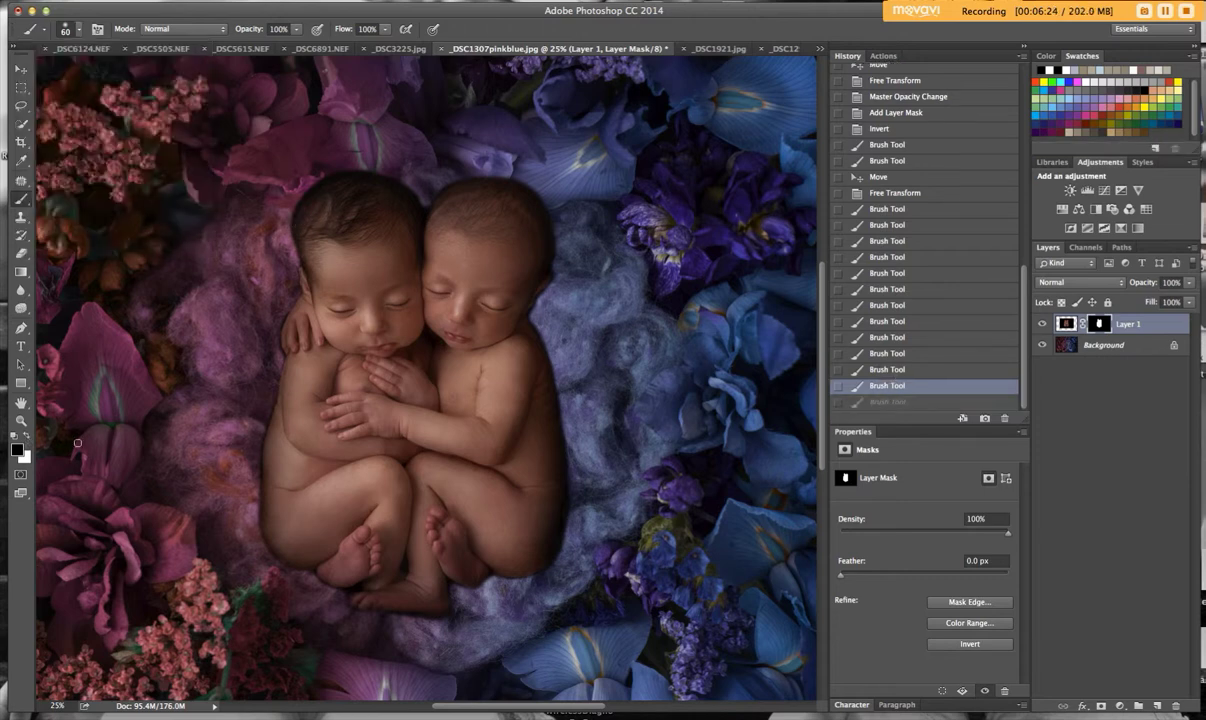
left_click(25, 438)
left_click_drag(269, 494, 271, 502)
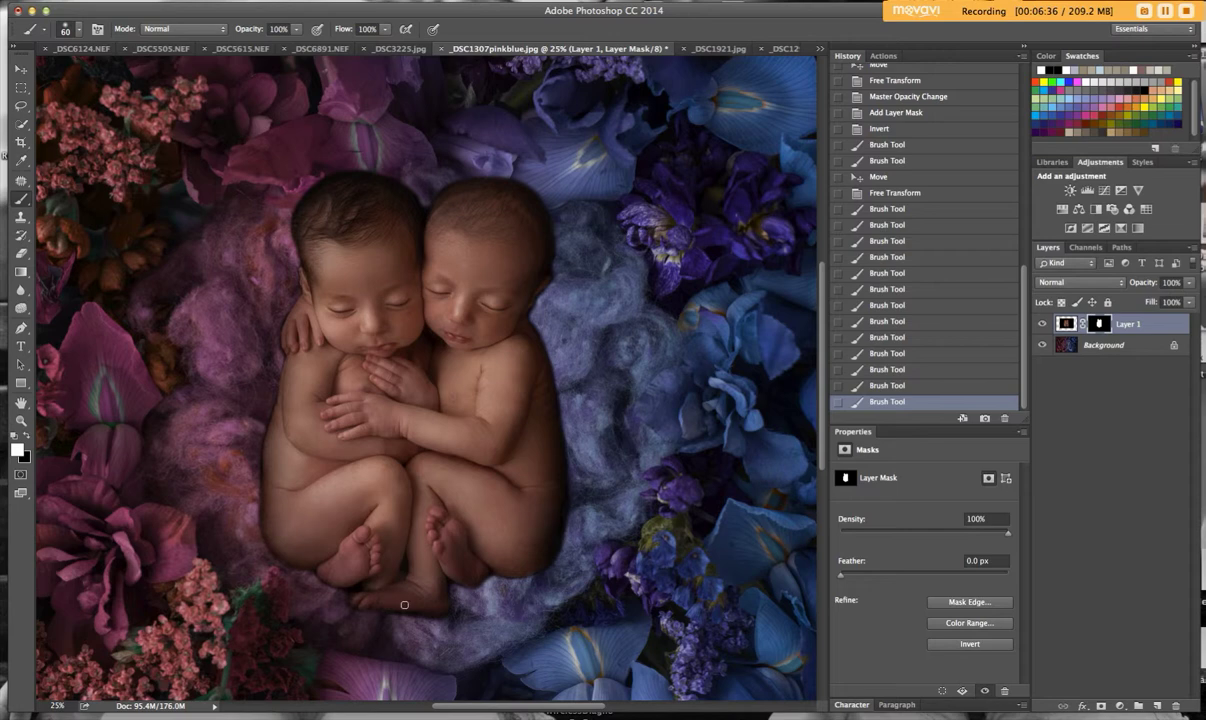
left_click_drag(445, 577, 484, 567)
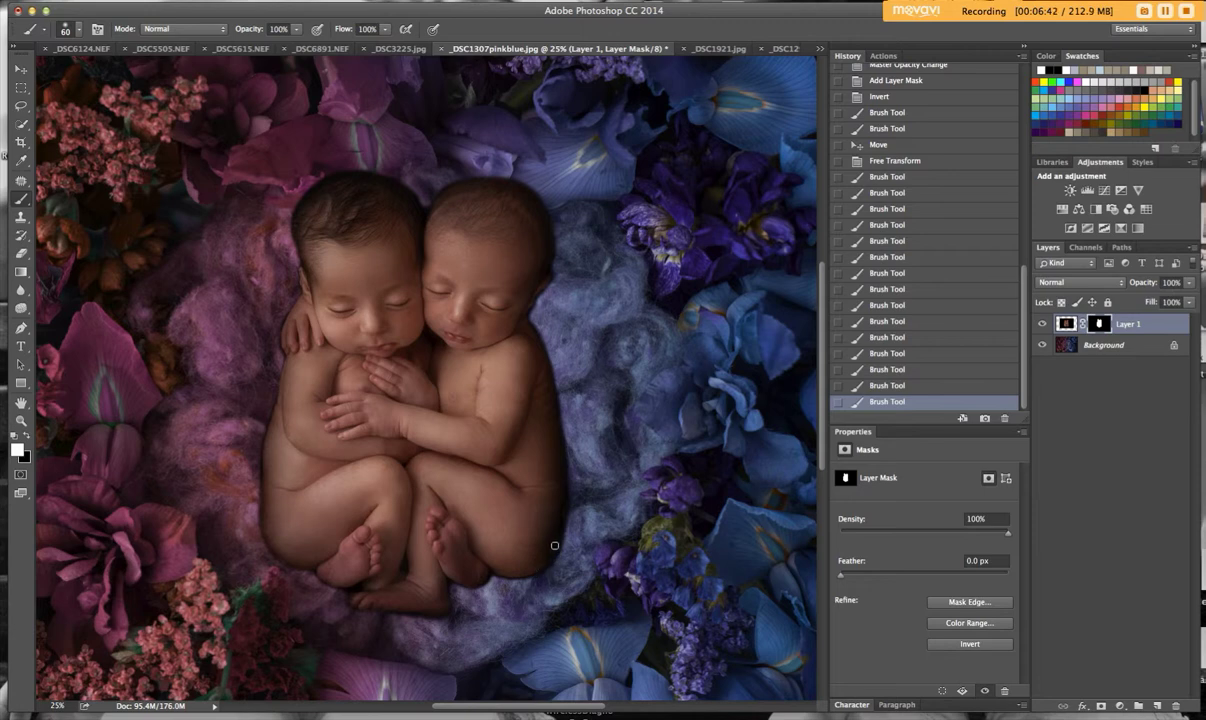
left_click_drag(547, 490, 502, 335)
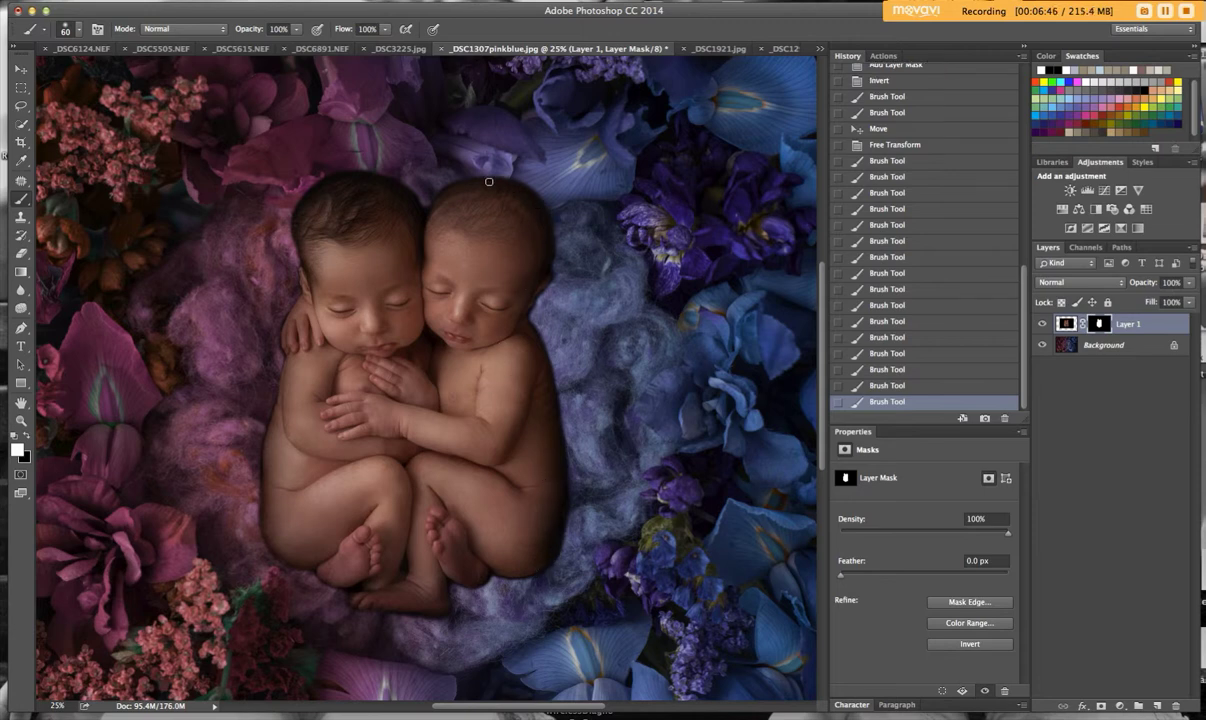
Restore the top edges of the twins' heads on the layer mask with the soft white brush.
left_click_drag(455, 186, 421, 234)
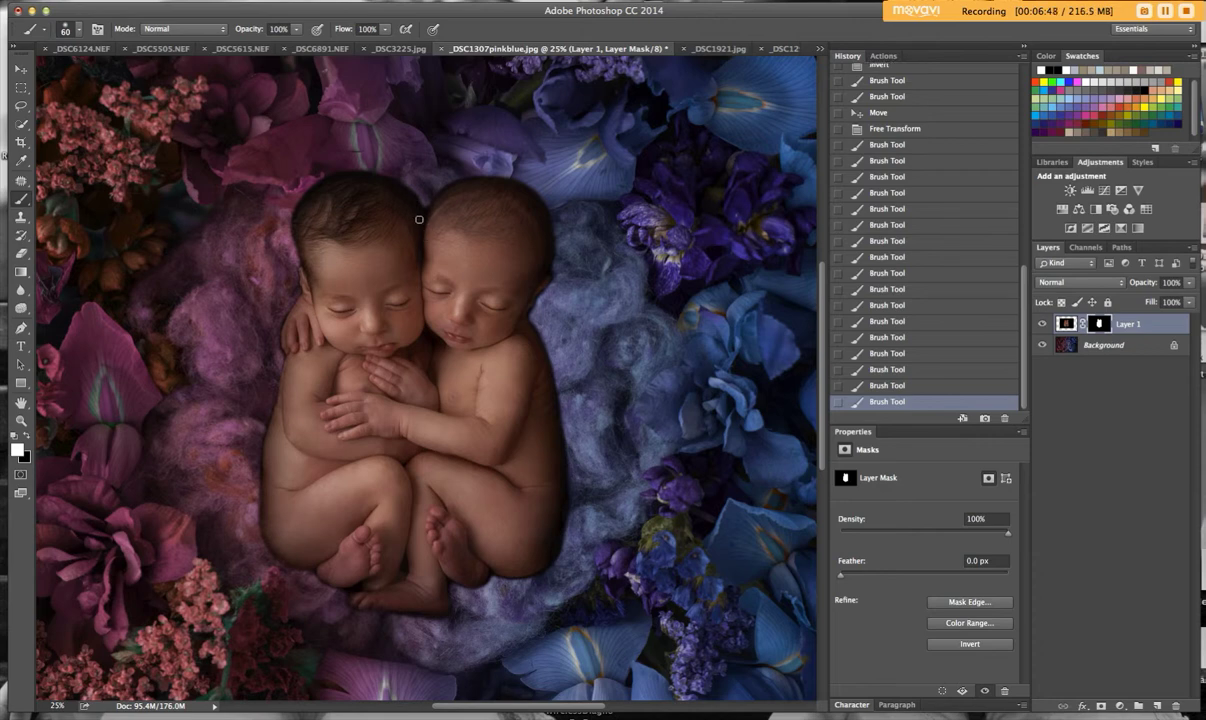
left_click(345, 179)
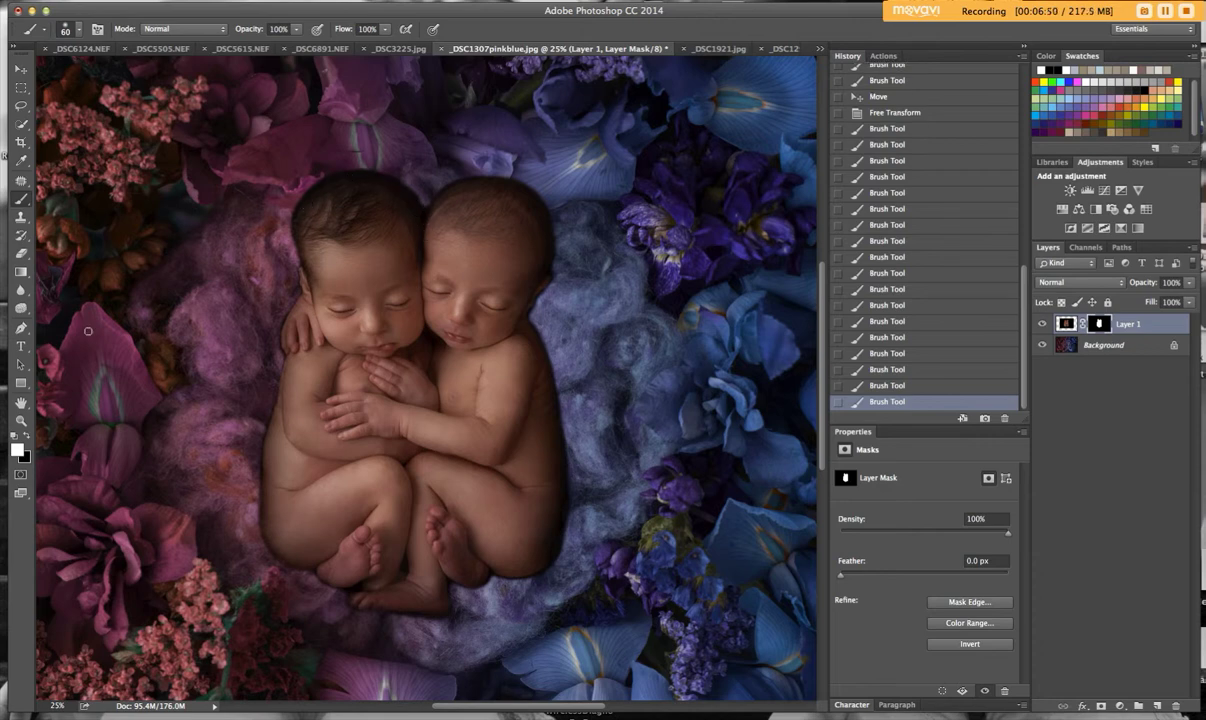
Trim the leftover fringe along the right twin's back and below the twins' legs and feet on the mask with a 28 px black brush.
left_click(26, 436)
left_click(72, 36)
type("28")
key("Return")
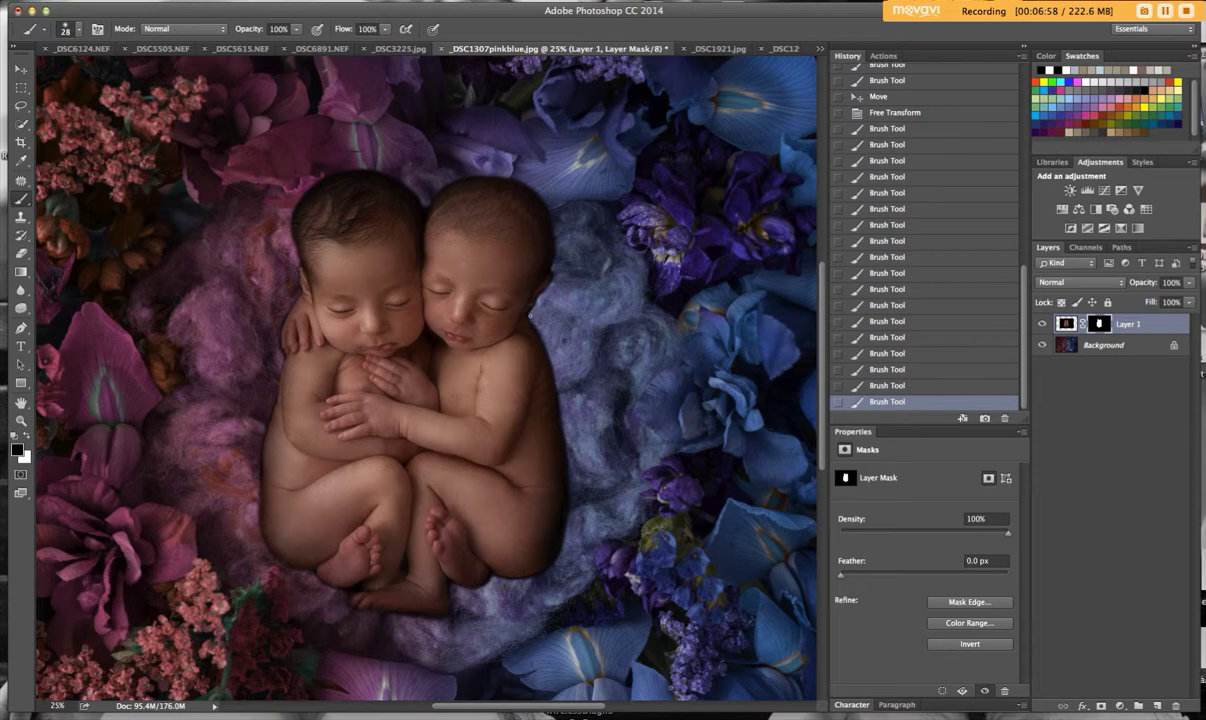
left_click_drag(558, 381, 585, 500)
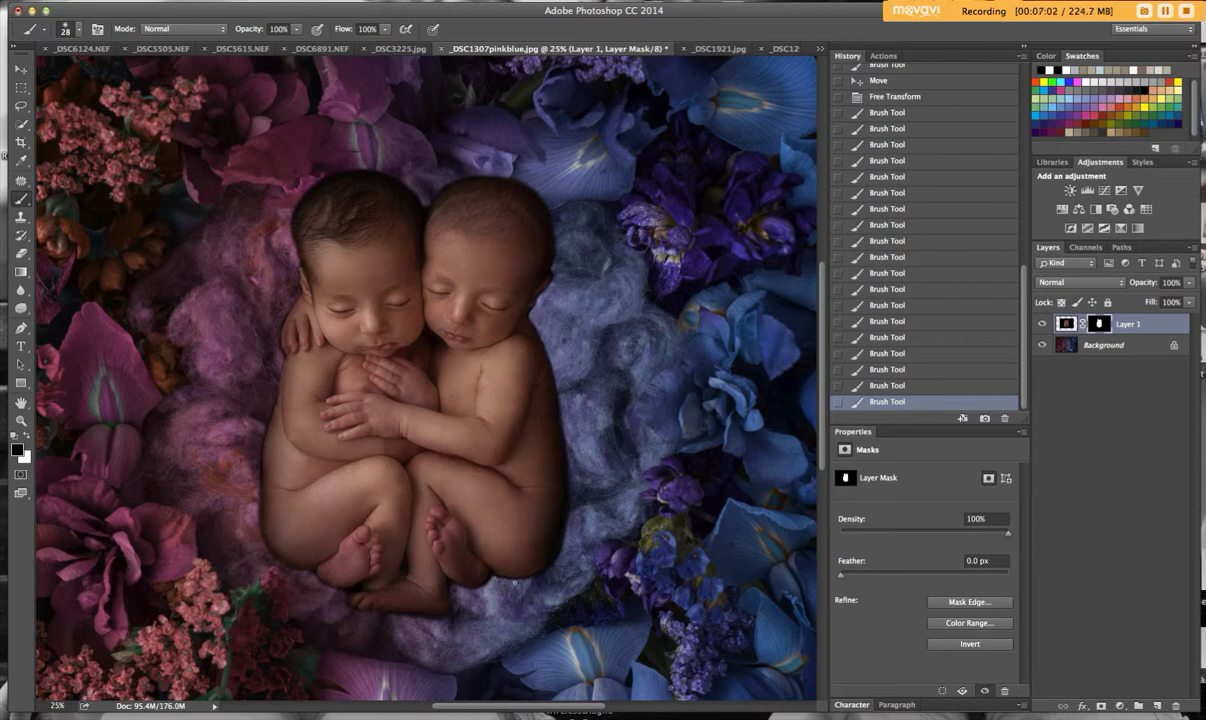
mouse_move(570, 543)
left_mouse_down()
mouse_move(491, 593)
mouse_move(457, 592)
left_mouse_up()
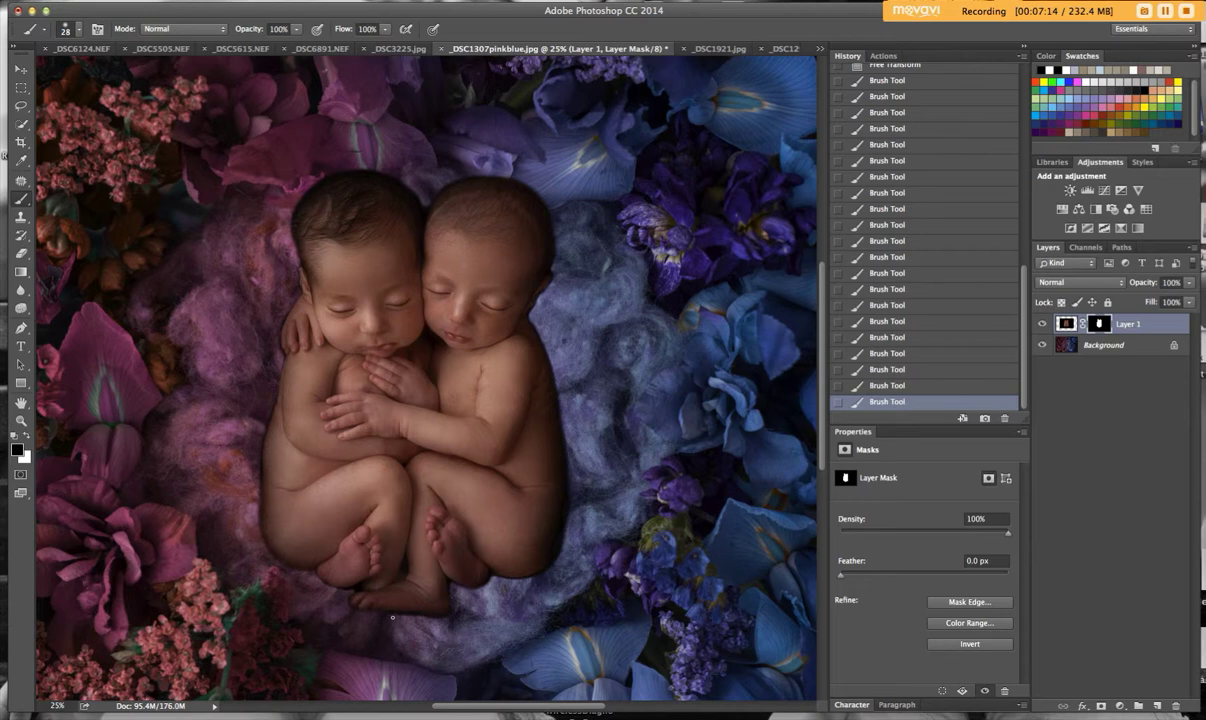
left_click_drag(437, 622, 349, 553)
left_click(26, 438)
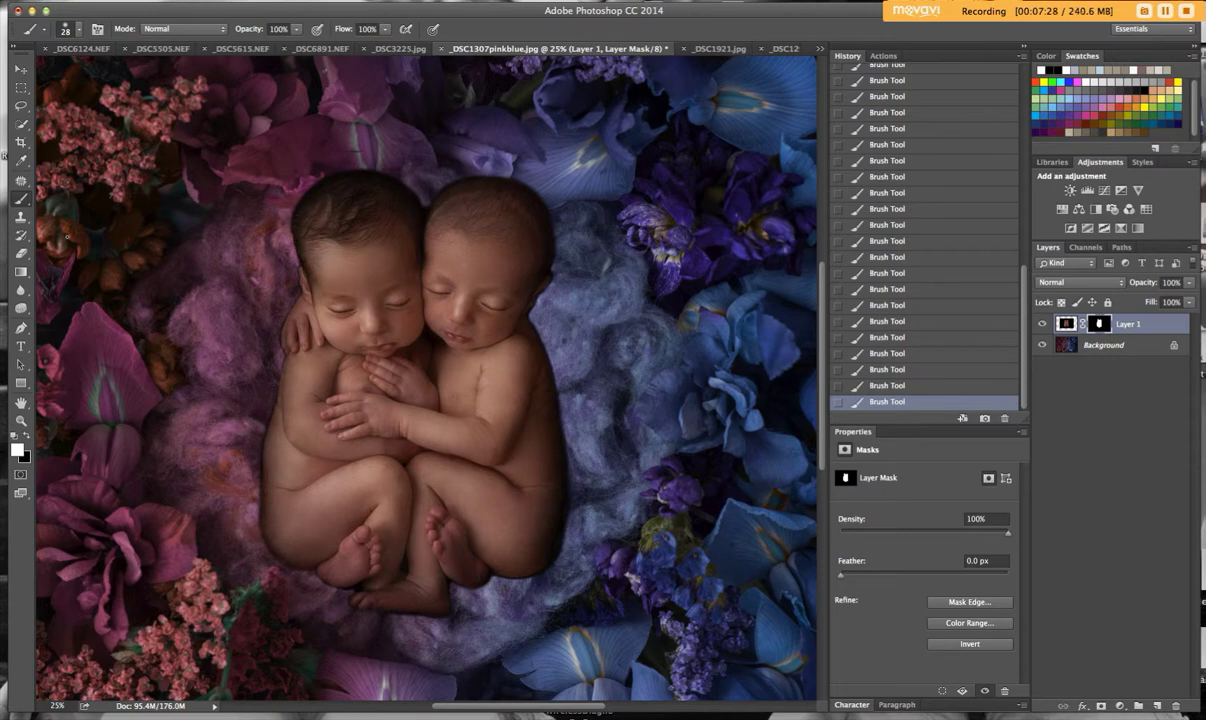
left_click(26, 438)
left_click(26, 438)
Save the composite in Photoshop format as _DSC1307pinkblueBlackComposite.psd in the 4-Final Edits folder, keeping its layers.
key("super+minus")
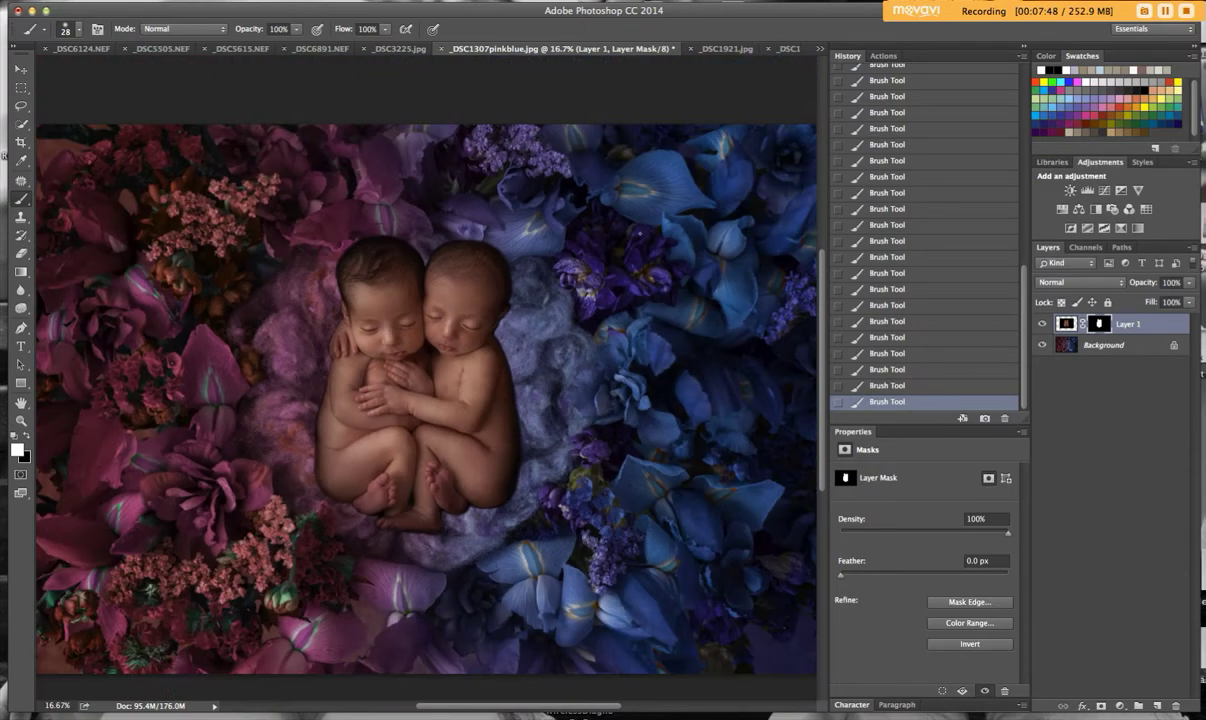
left_click(100, 2)
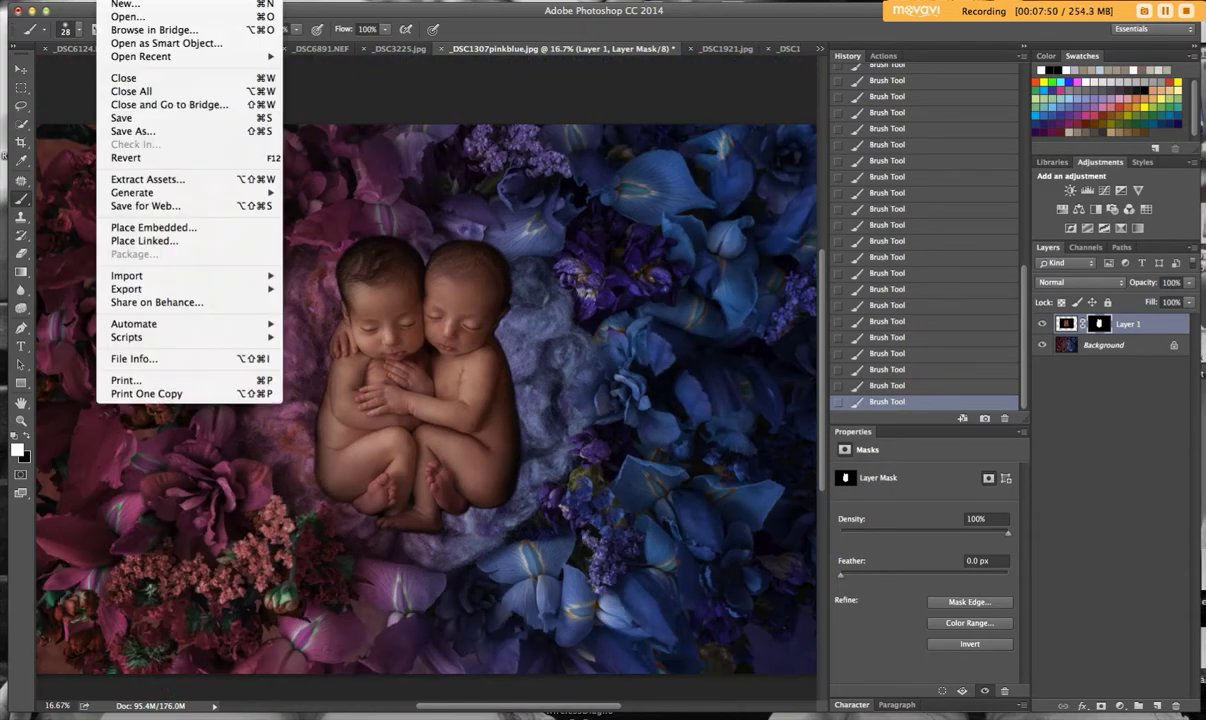
left_click(140, 126)
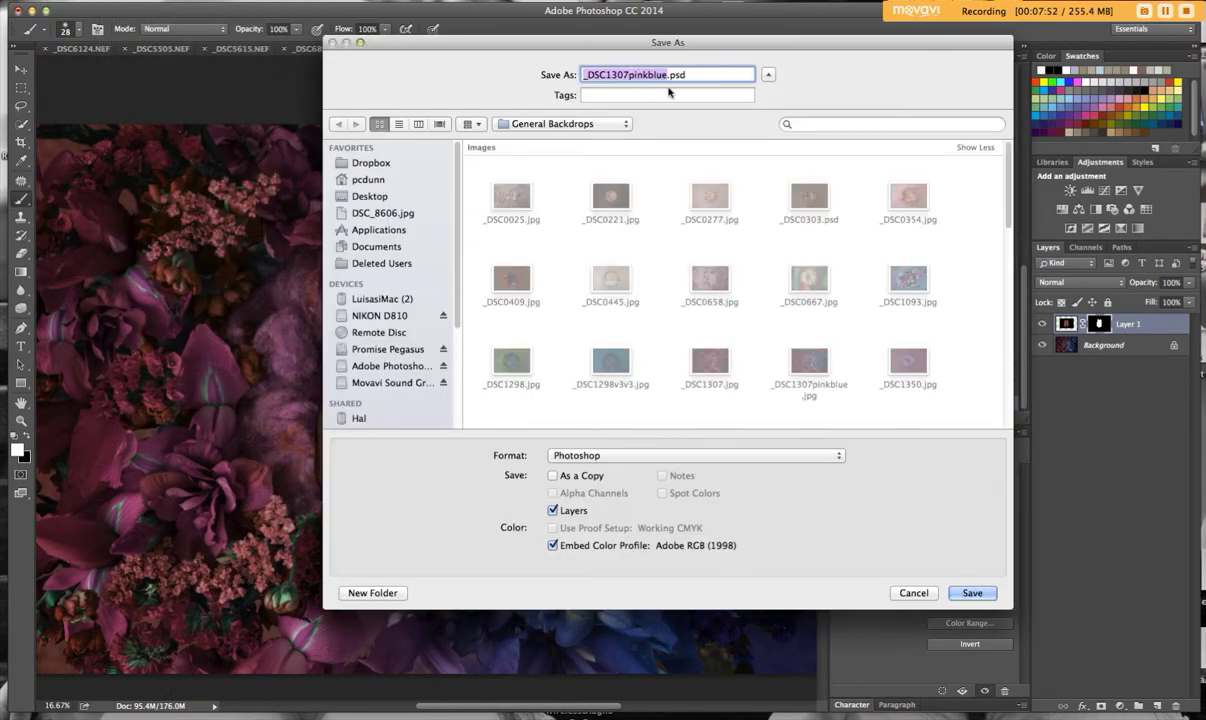
left_click(604, 124)
left_click(545, 229)
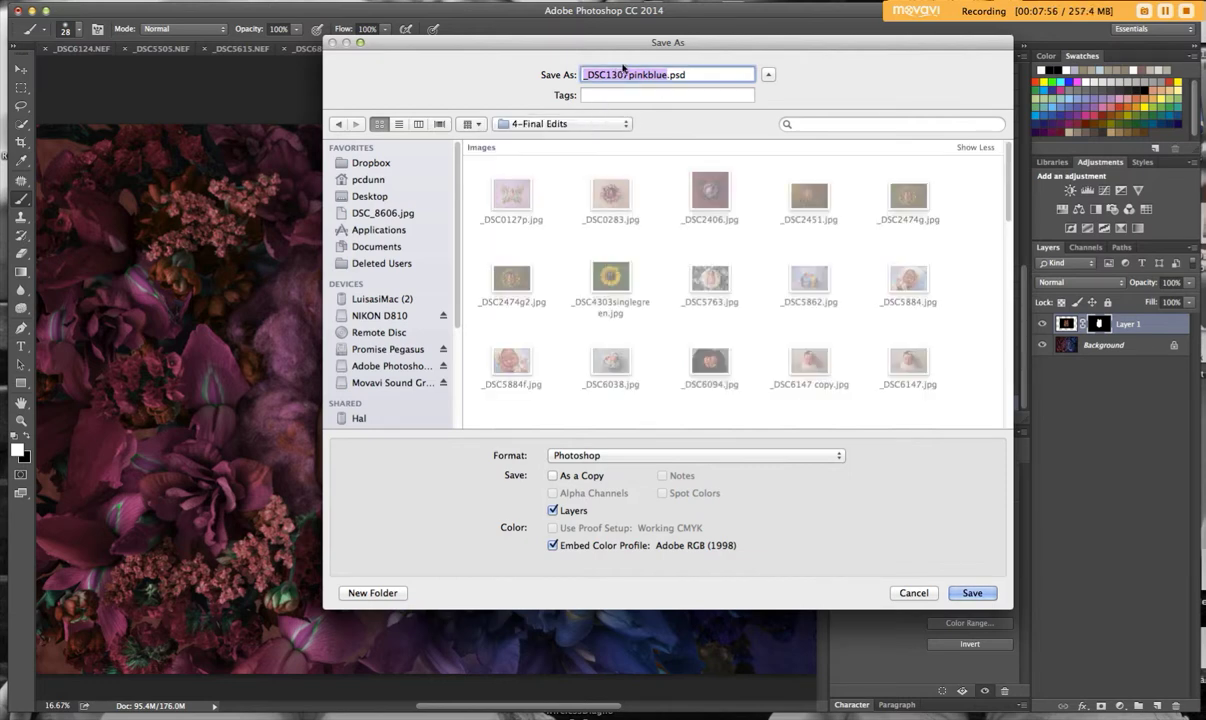
key("Right")
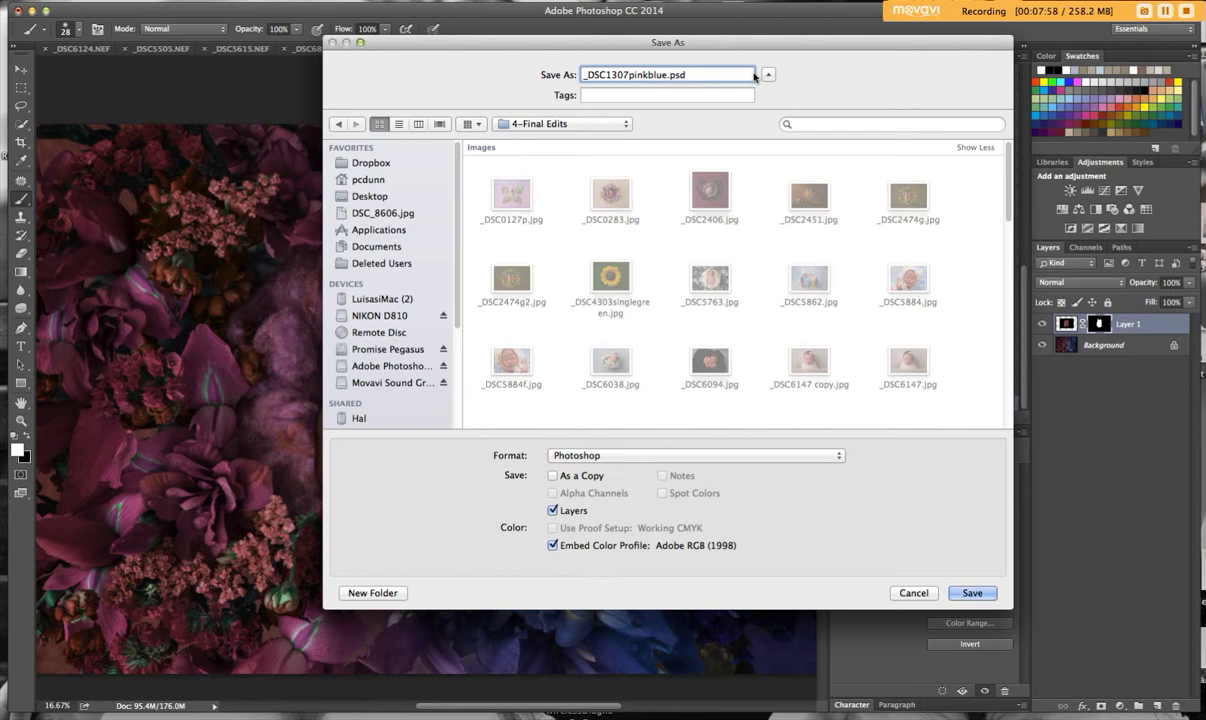
type("BlackComposite")
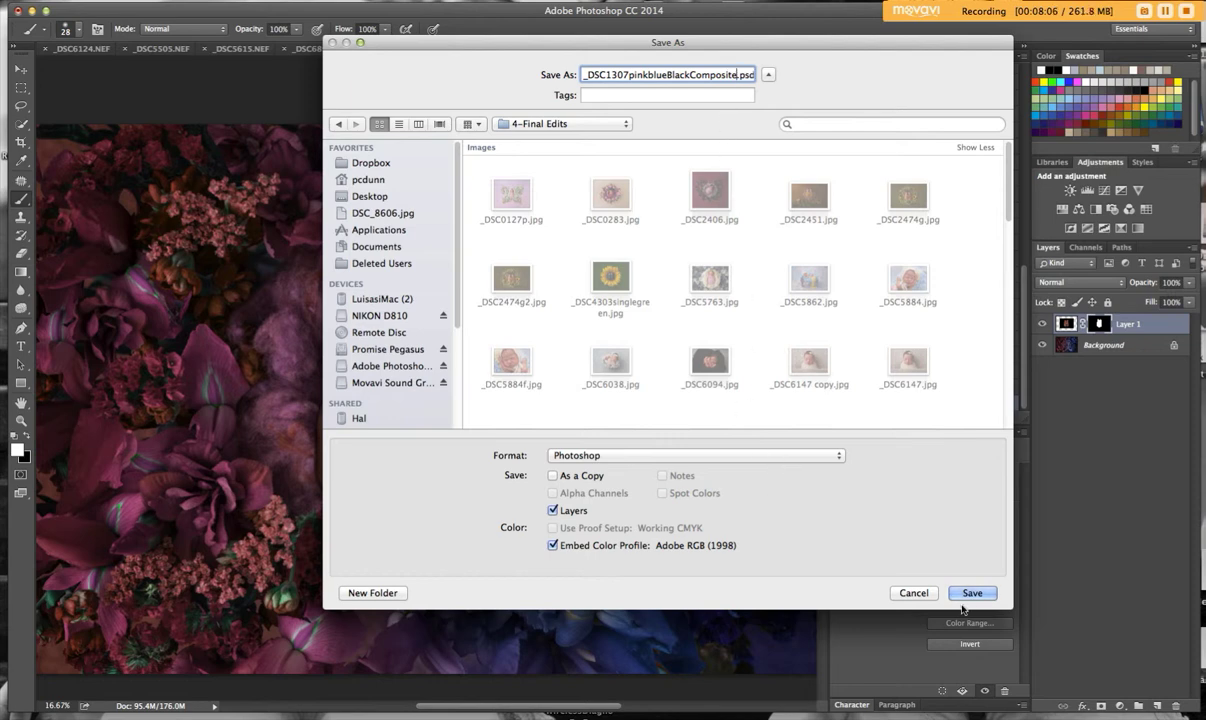
key("Return")
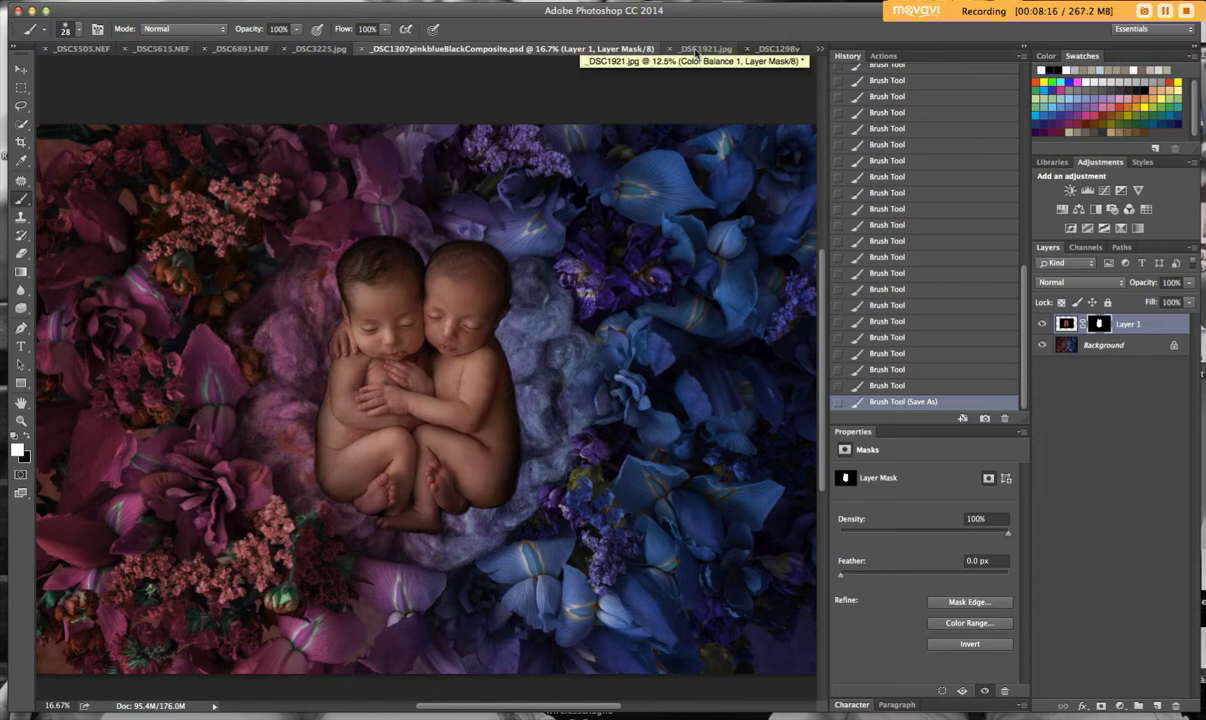
Add a Curves adjustment above the Background with input 142 and output 109, add a vector mask, and invert its layer mask to black.
key("super+minus")
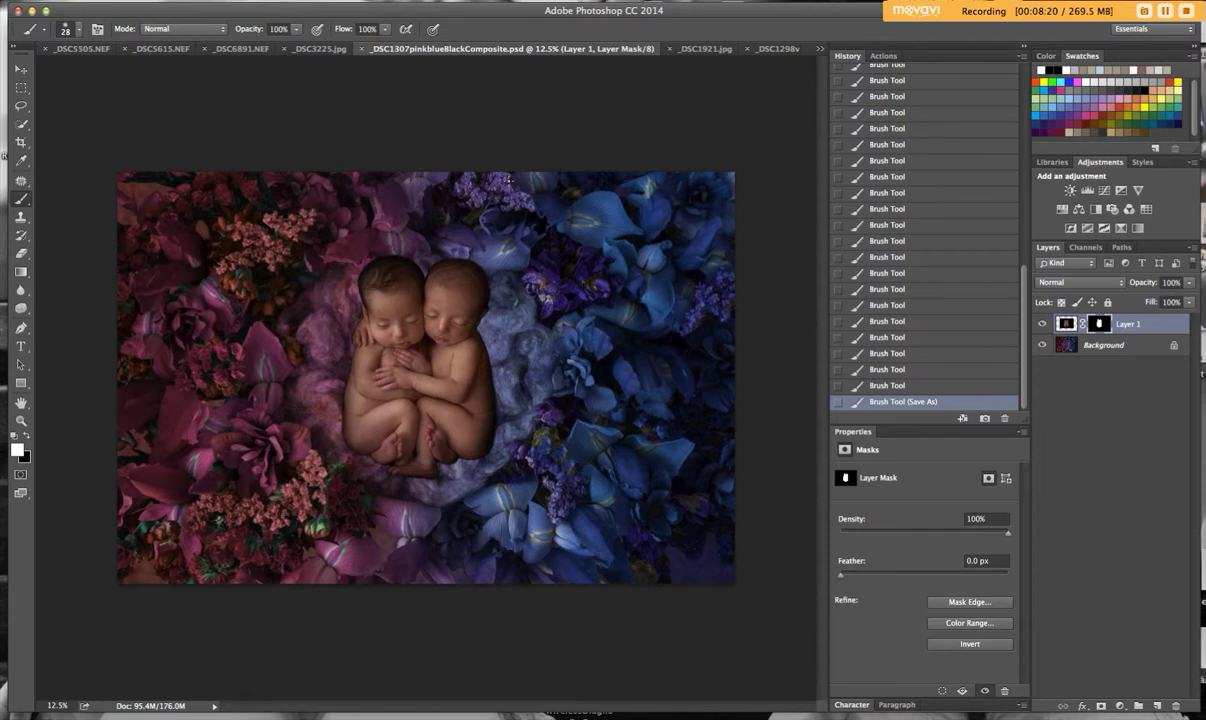
left_click(20, 69)
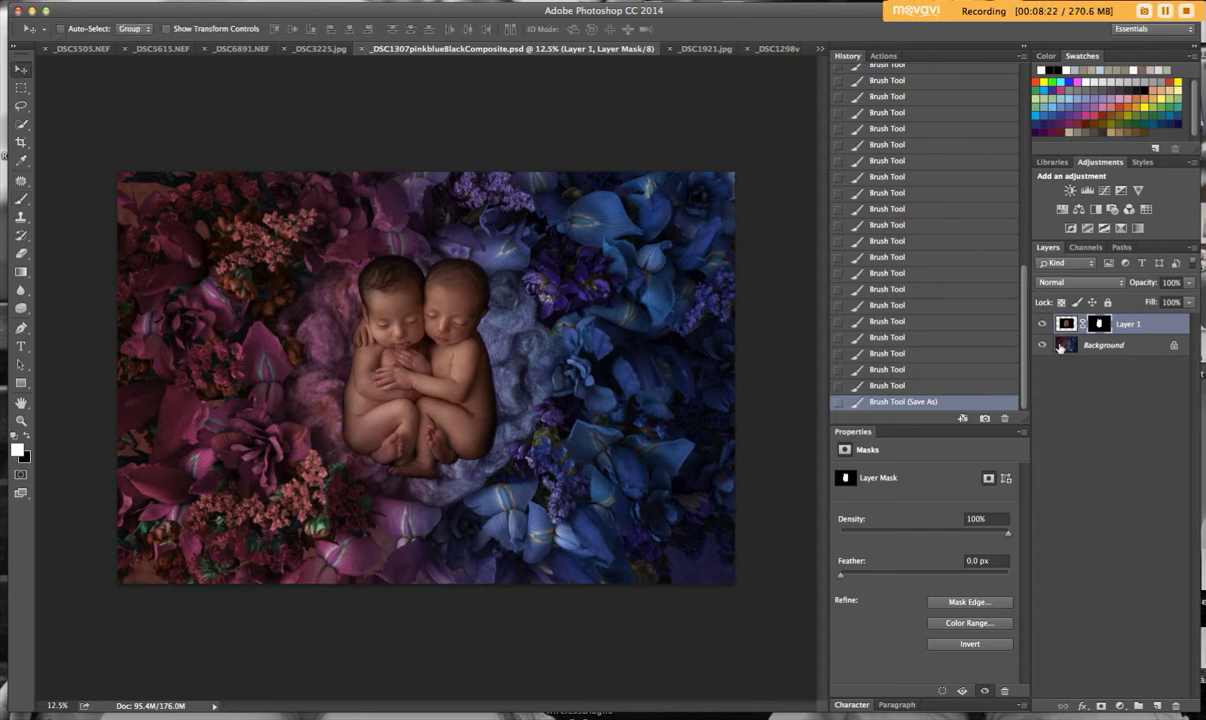
left_click(1072, 344)
left_click(1104, 190)
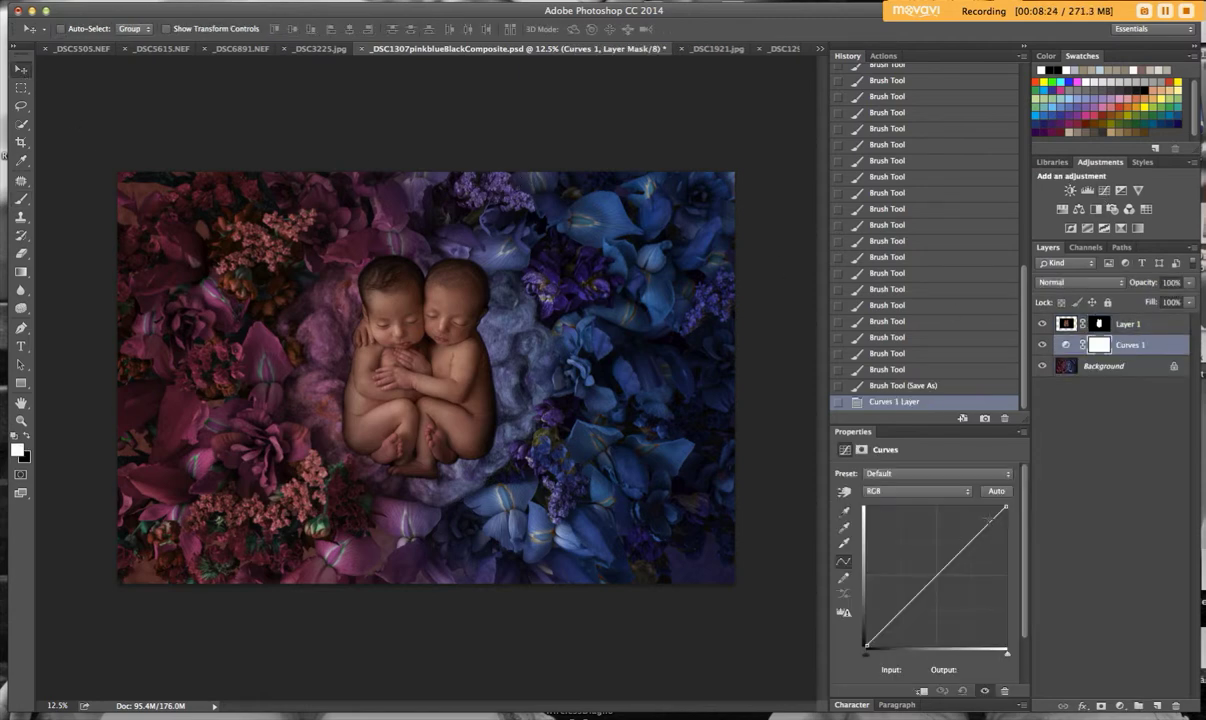
left_click_drag(935, 578, 944, 588)
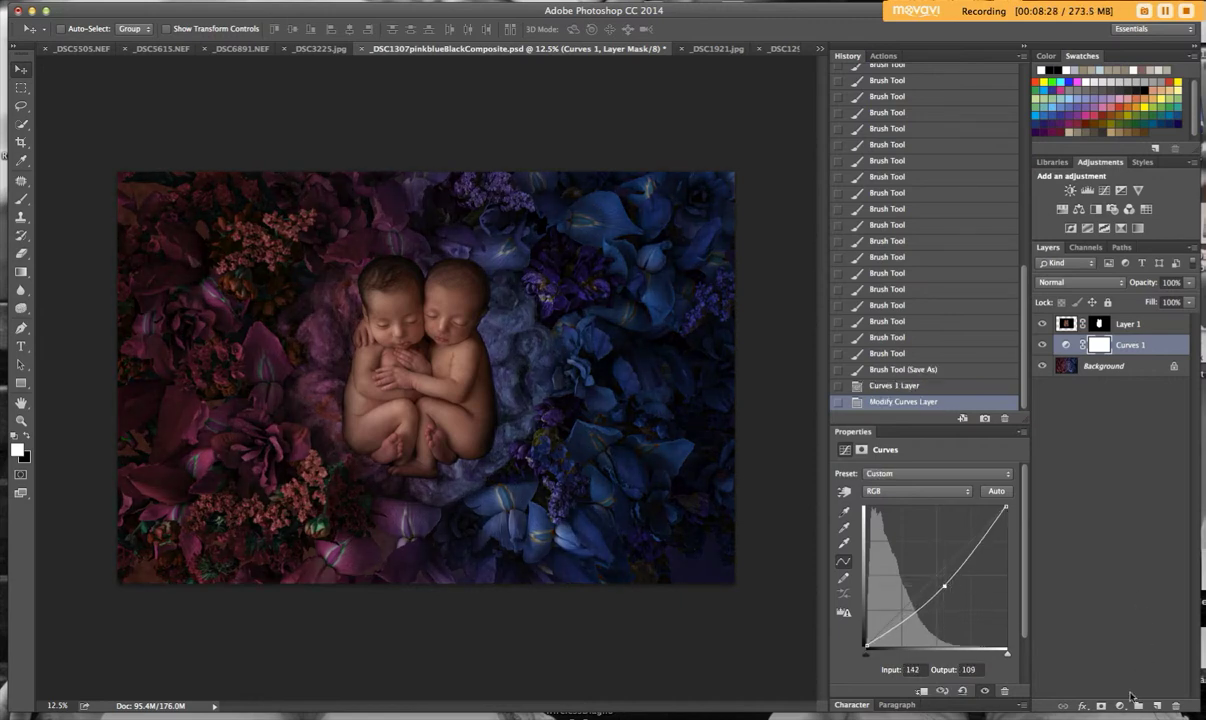
left_click(1101, 706)
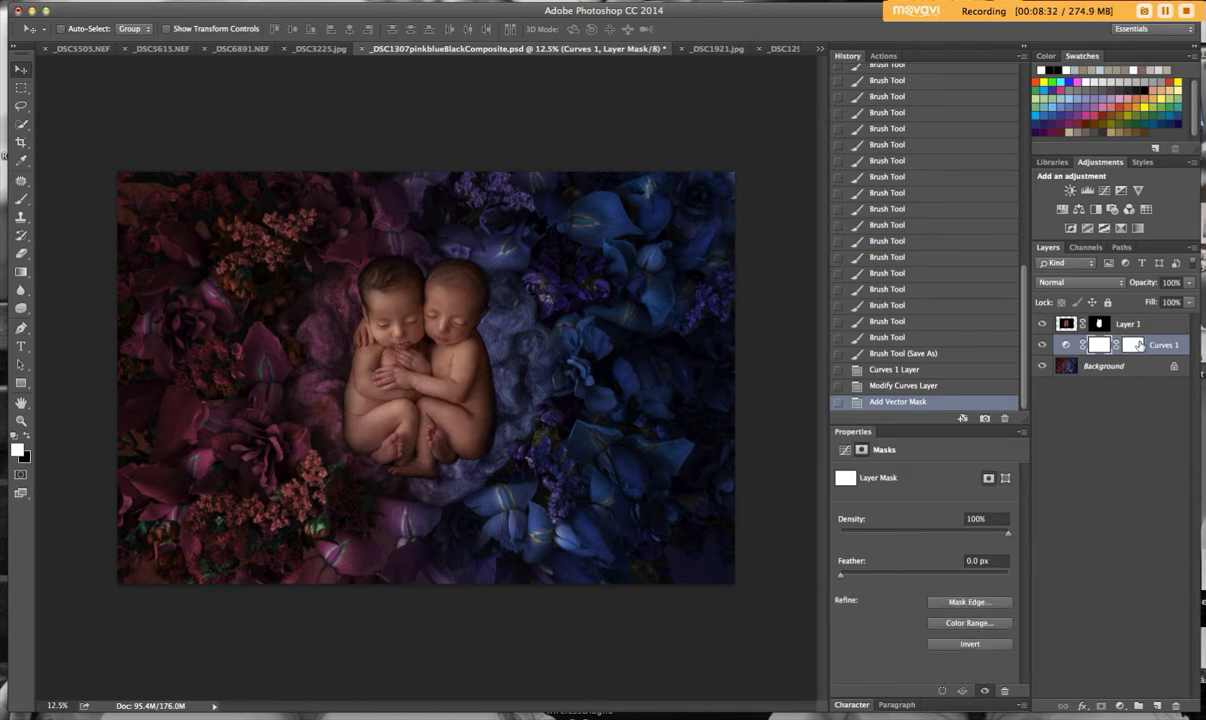
key("super+i")
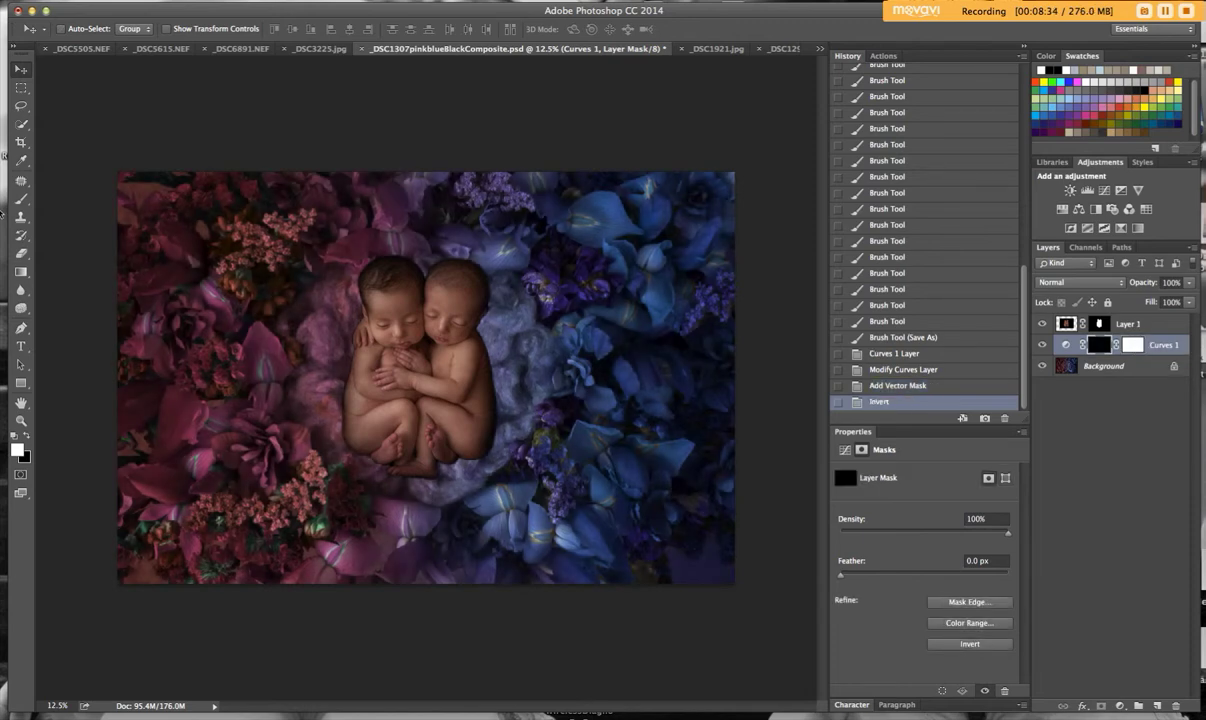
Paint the Curves darkening in around the twins with a soft white 1760 px brush at 17% opacity and compare before and after.
left_click(24, 200)
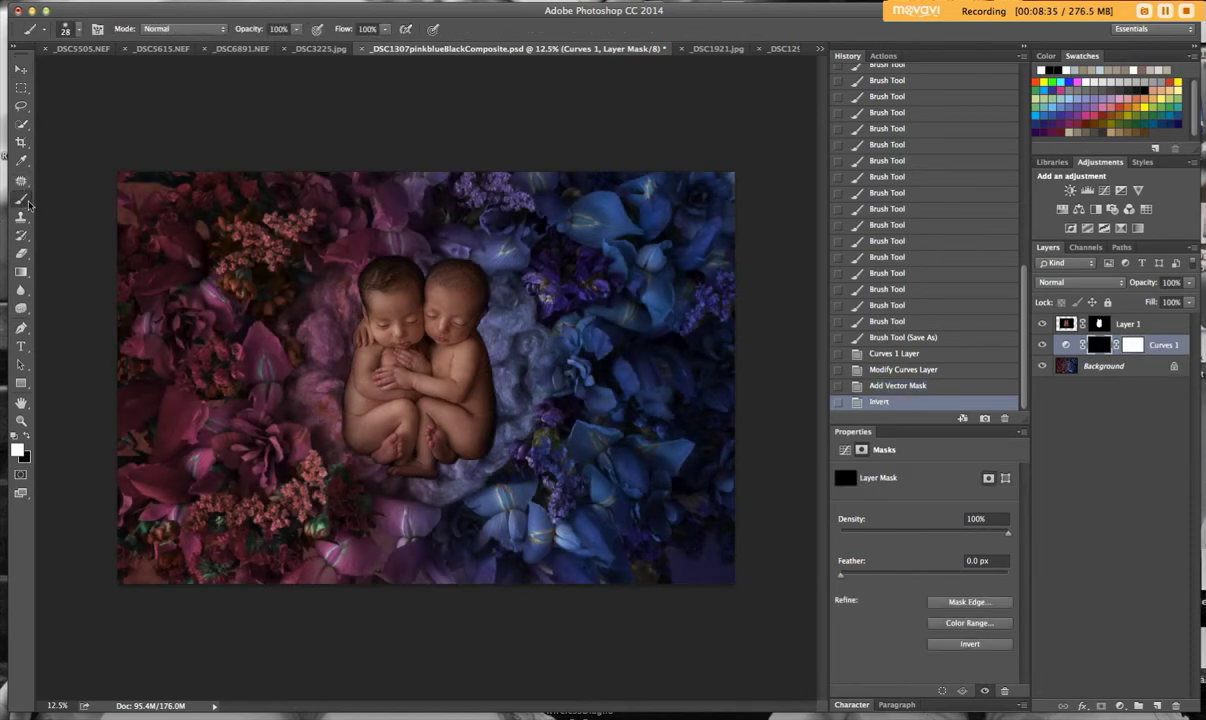
left_click(78, 32)
left_click(168, 74)
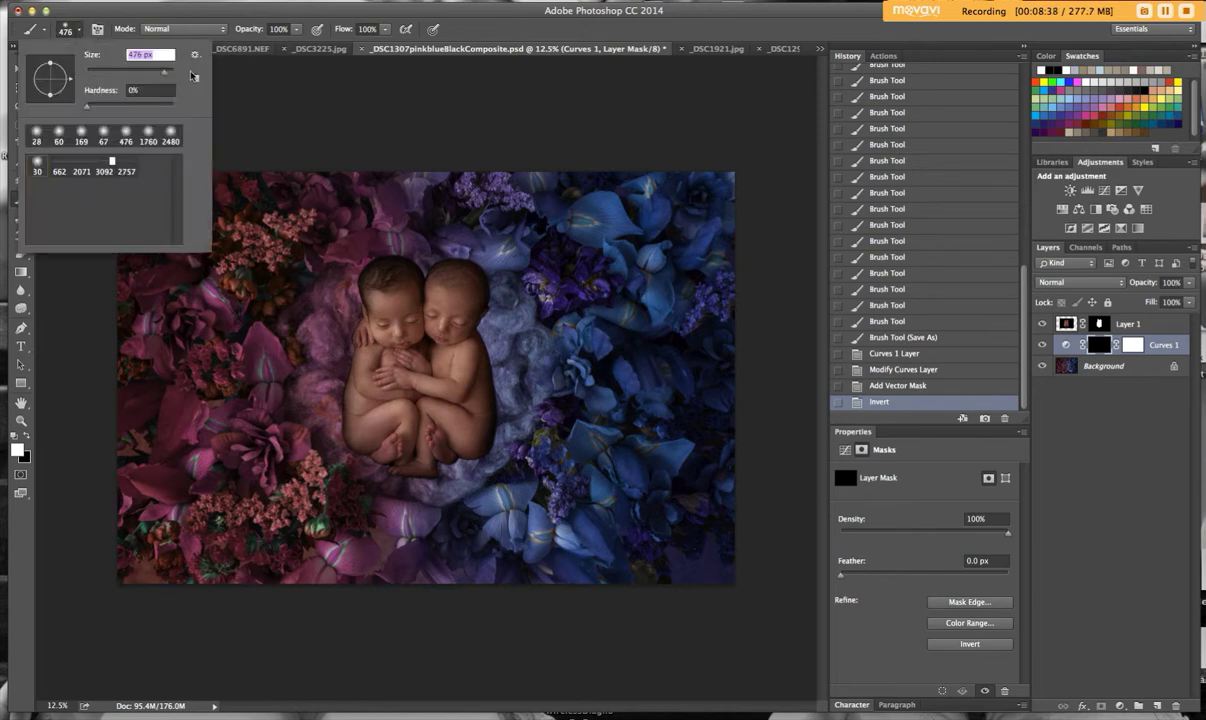
mouse_move(296, 29)
left_mouse_down()
mouse_move(277, 45)
mouse_move(242, 42)
left_mouse_up()
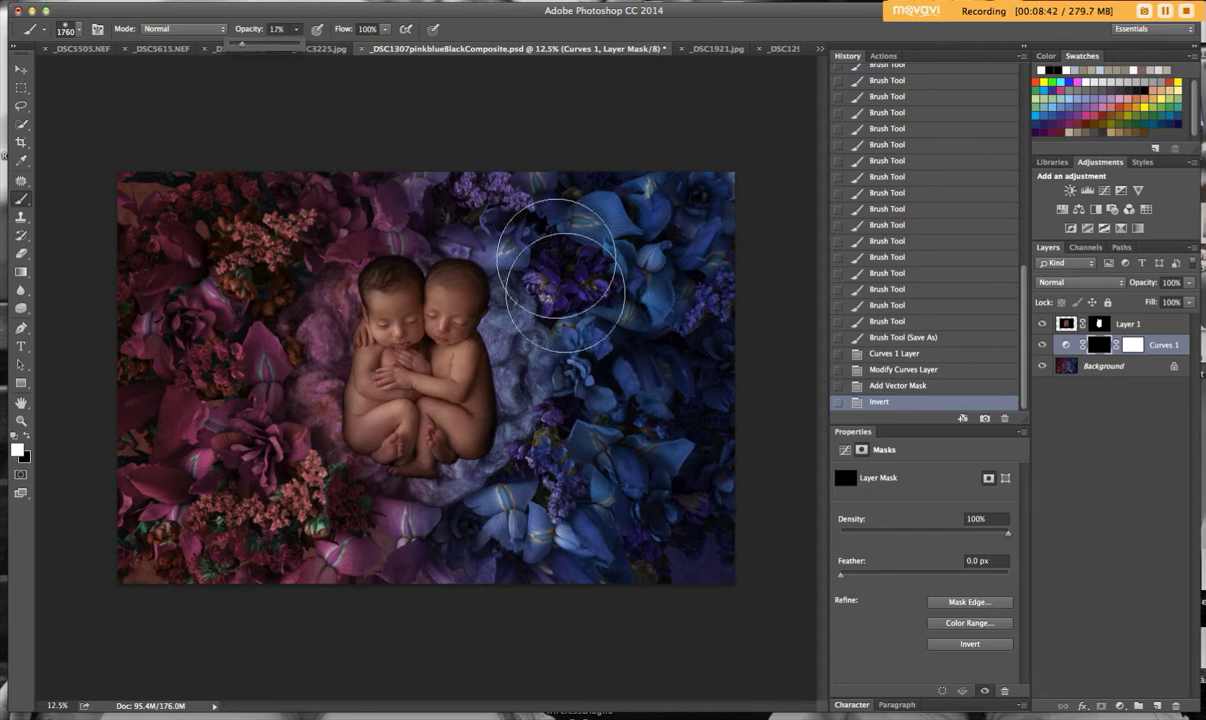
mouse_move(503, 342)
left_mouse_down()
mouse_move(497, 431)
mouse_move(457, 483)
mouse_move(500, 503)
mouse_move(531, 488)
mouse_move(530, 425)
mouse_move(508, 336)
mouse_move(447, 262)
mouse_move(486, 285)
mouse_move(532, 403)
mouse_move(502, 473)
mouse_move(462, 493)
mouse_move(486, 493)
mouse_move(481, 307)
mouse_move(494, 349)
mouse_move(470, 439)
mouse_move(434, 452)
mouse_move(479, 446)
mouse_move(484, 318)
mouse_move(467, 271)
mouse_move(532, 311)
mouse_move(537, 426)
mouse_move(557, 454)
mouse_move(570, 426)
mouse_move(544, 238)
mouse_move(575, 394)
mouse_move(497, 506)
mouse_move(509, 382)
mouse_move(493, 346)
mouse_move(496, 463)
mouse_move(532, 428)
mouse_move(458, 453)
mouse_move(396, 442)
mouse_move(371, 416)
mouse_move(388, 322)
mouse_move(404, 306)
mouse_move(473, 329)
mouse_move(473, 418)
mouse_move(600, 477)
mouse_move(467, 447)
mouse_move(484, 443)
mouse_move(479, 369)
mouse_move(463, 338)
left_mouse_up()
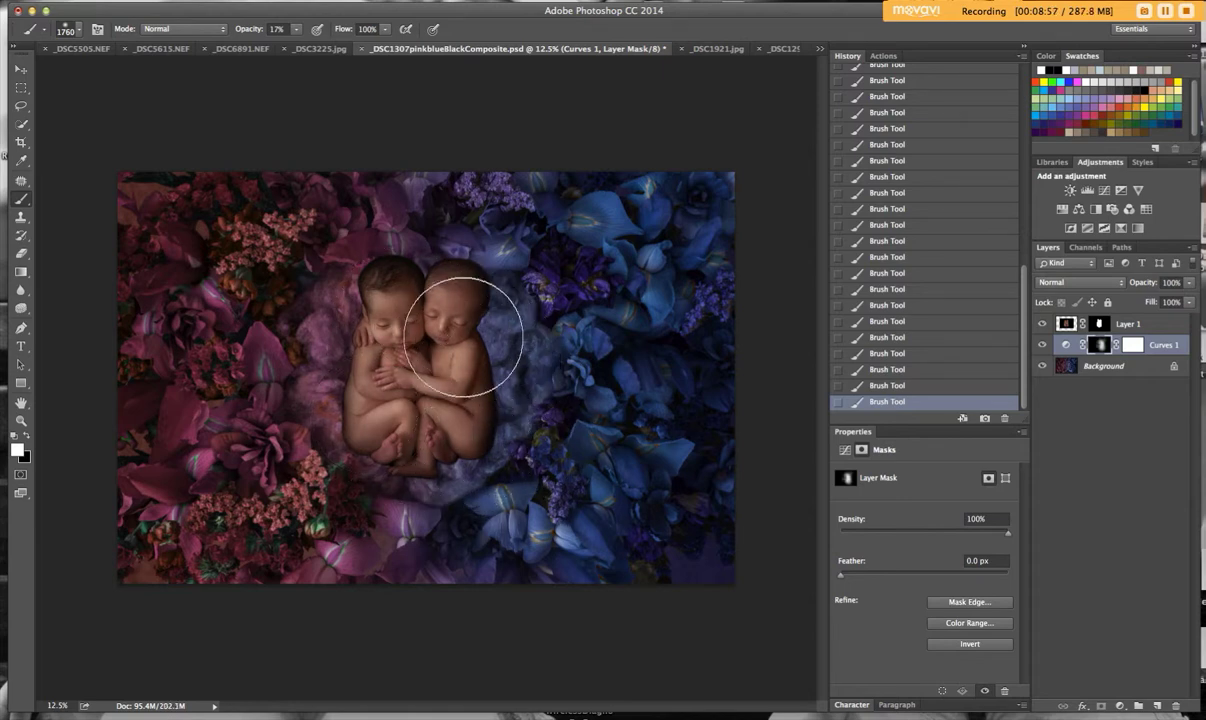
left_click(1042, 345)
left_click(1042, 345)
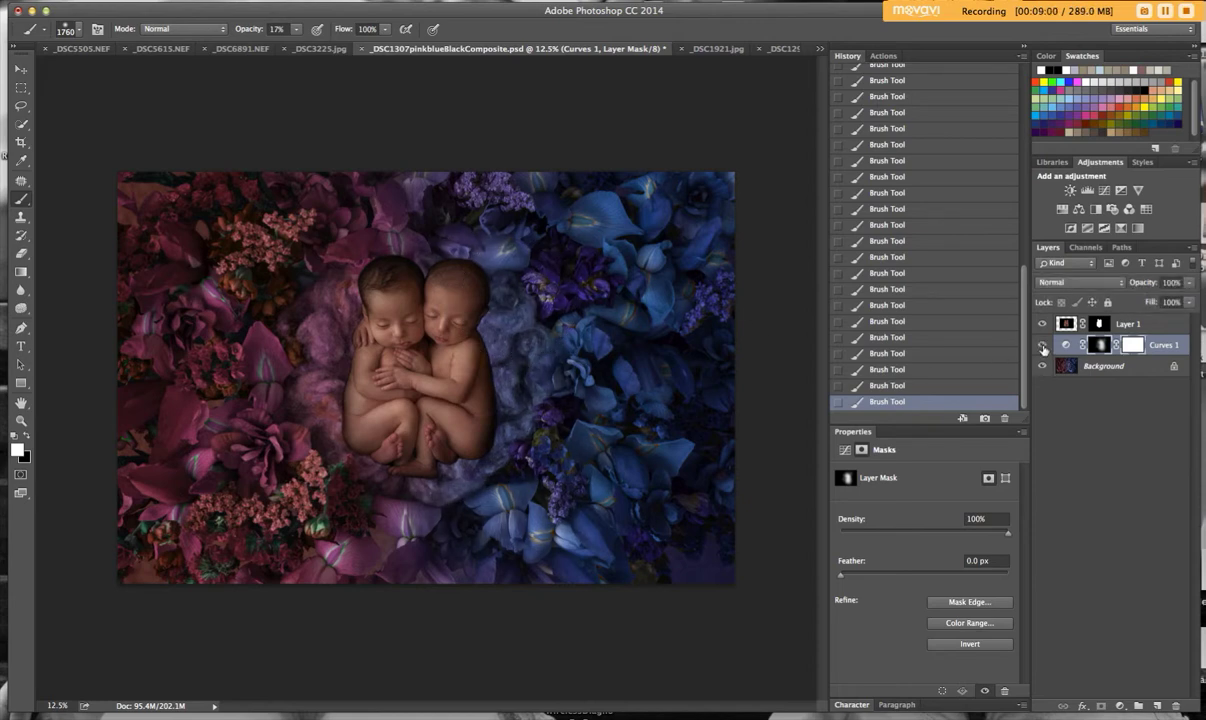
left_click(1043, 346)
left_click(1043, 346)
Shift the twins on Layer 1 slightly to the right within the wool nest.
left_click(1050, 319)
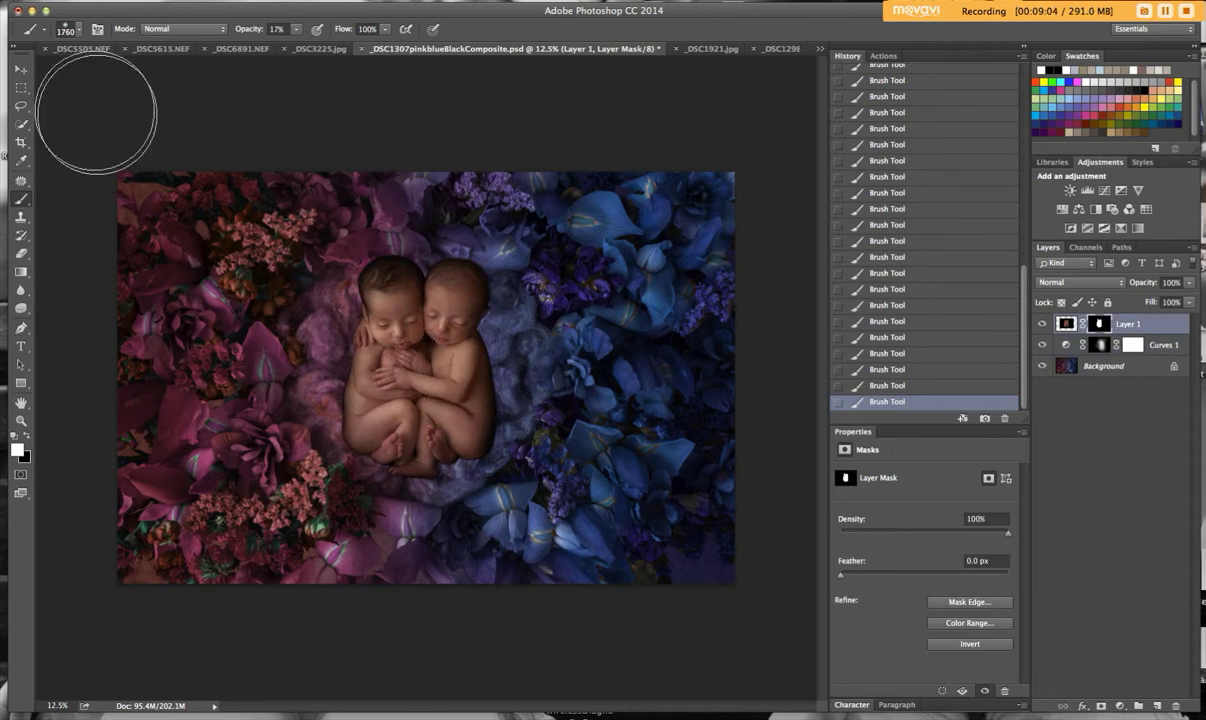
left_click(20, 69)
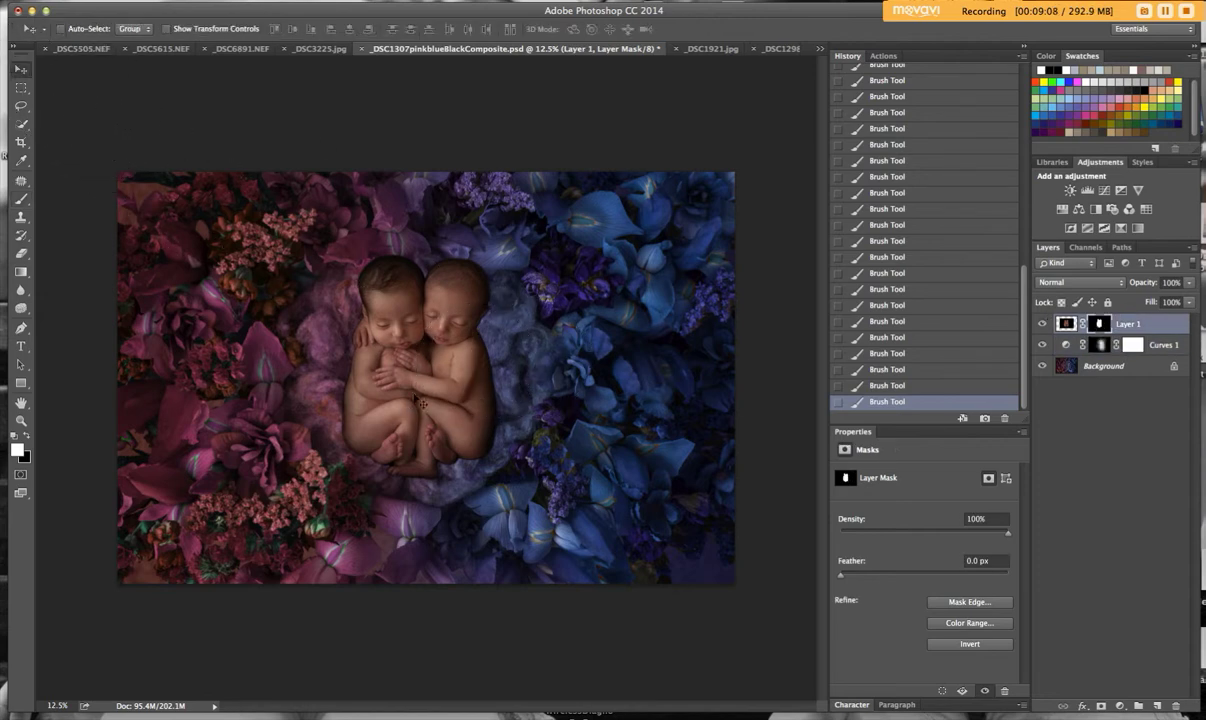
left_click_drag(424, 398, 434, 397)
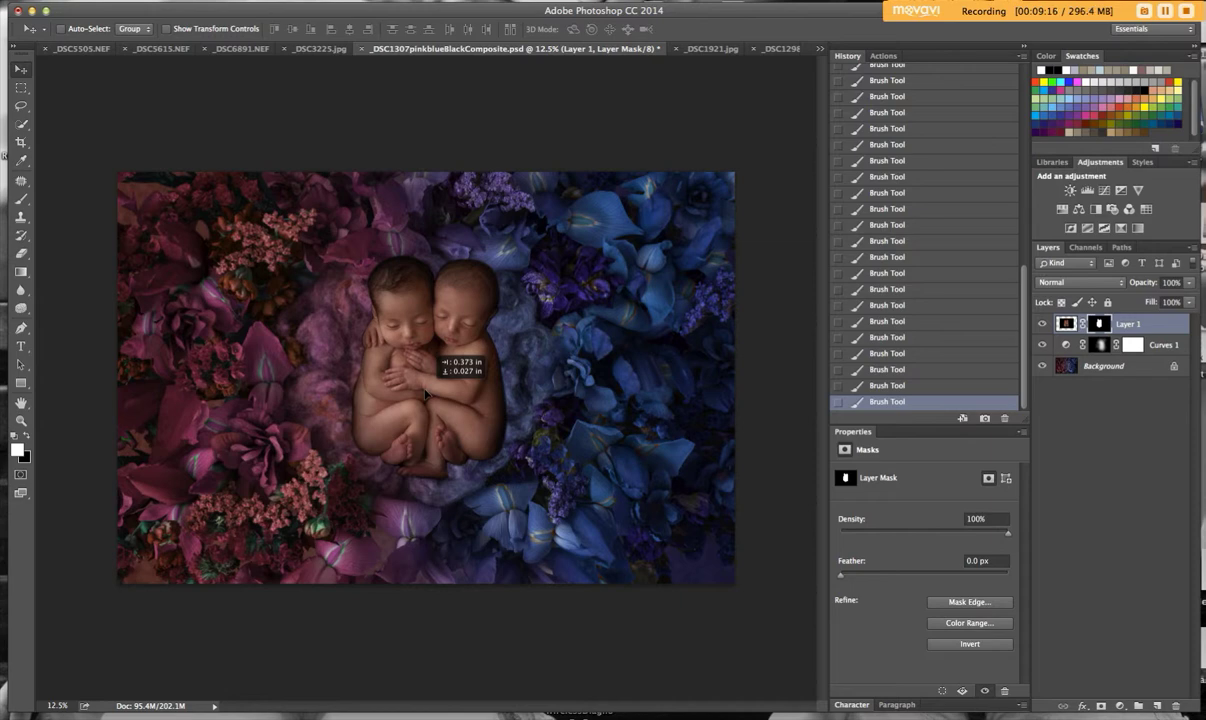
left_click_drag(426, 395, 424, 394)
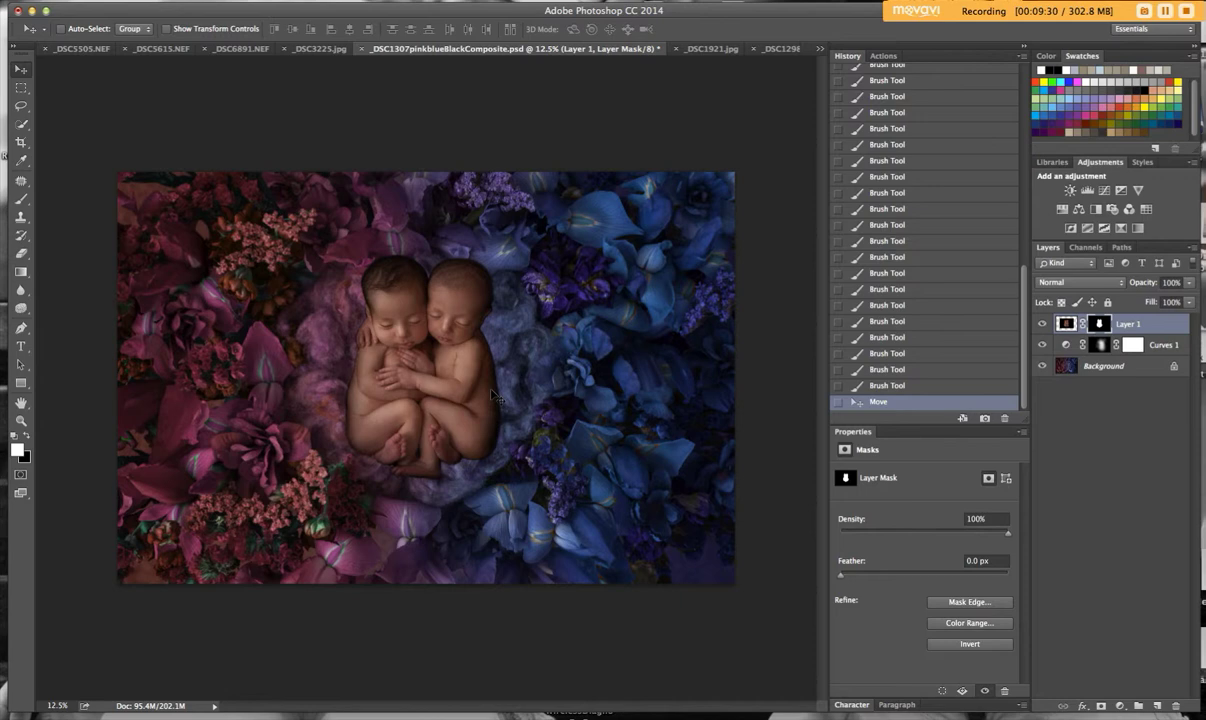
Enlarge the twins' layer to about 103.5% with Free Transform, keeping it centred in the wool nest.
key("super+t")
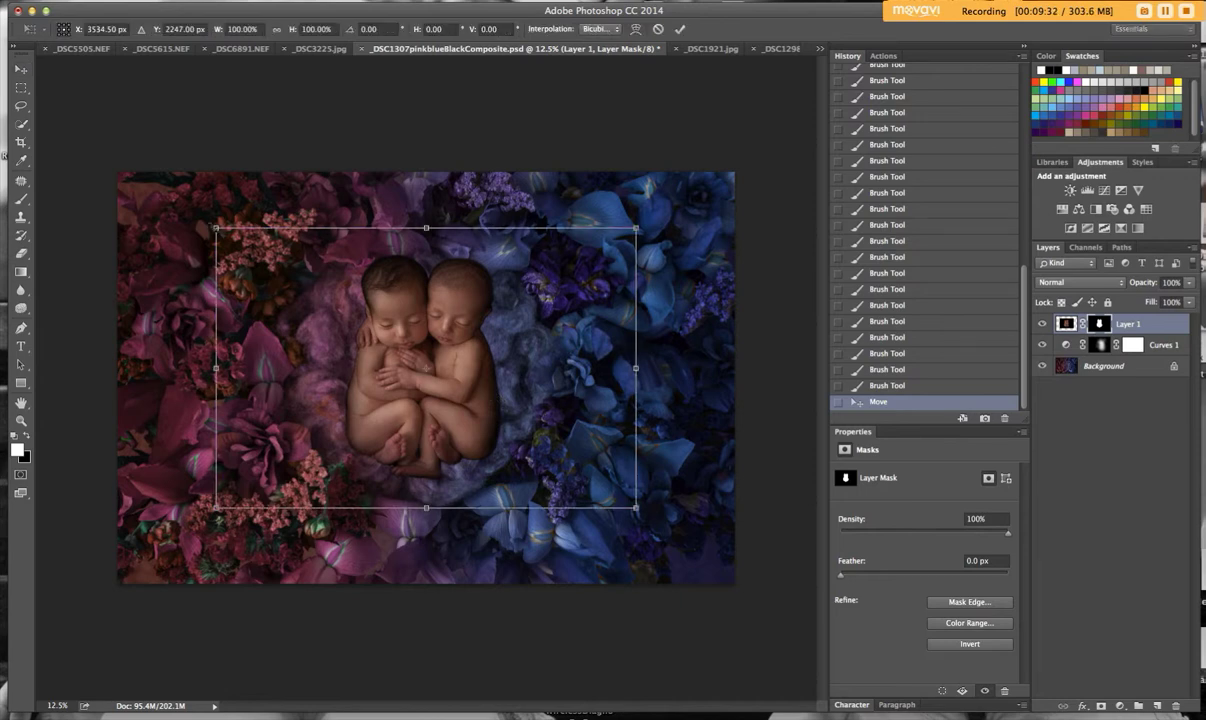
left_click_drag(216, 228, 201, 217)
left_click_drag(371, 332, 379, 338)
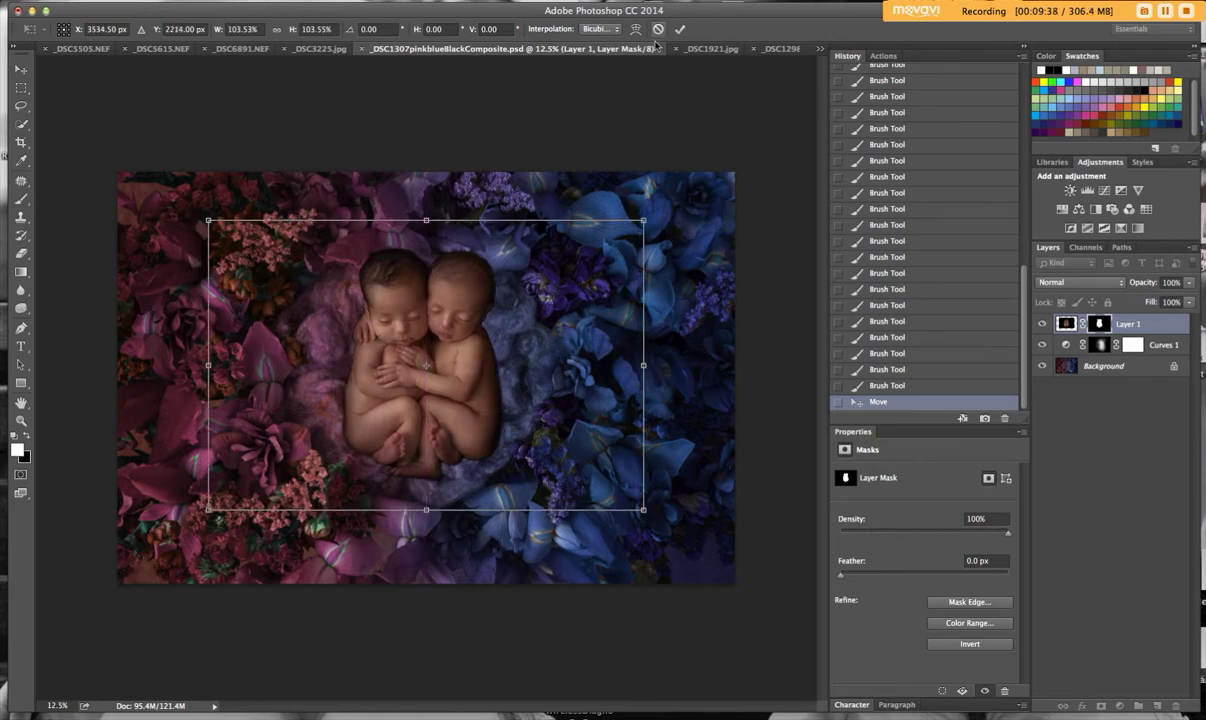
key("Return")
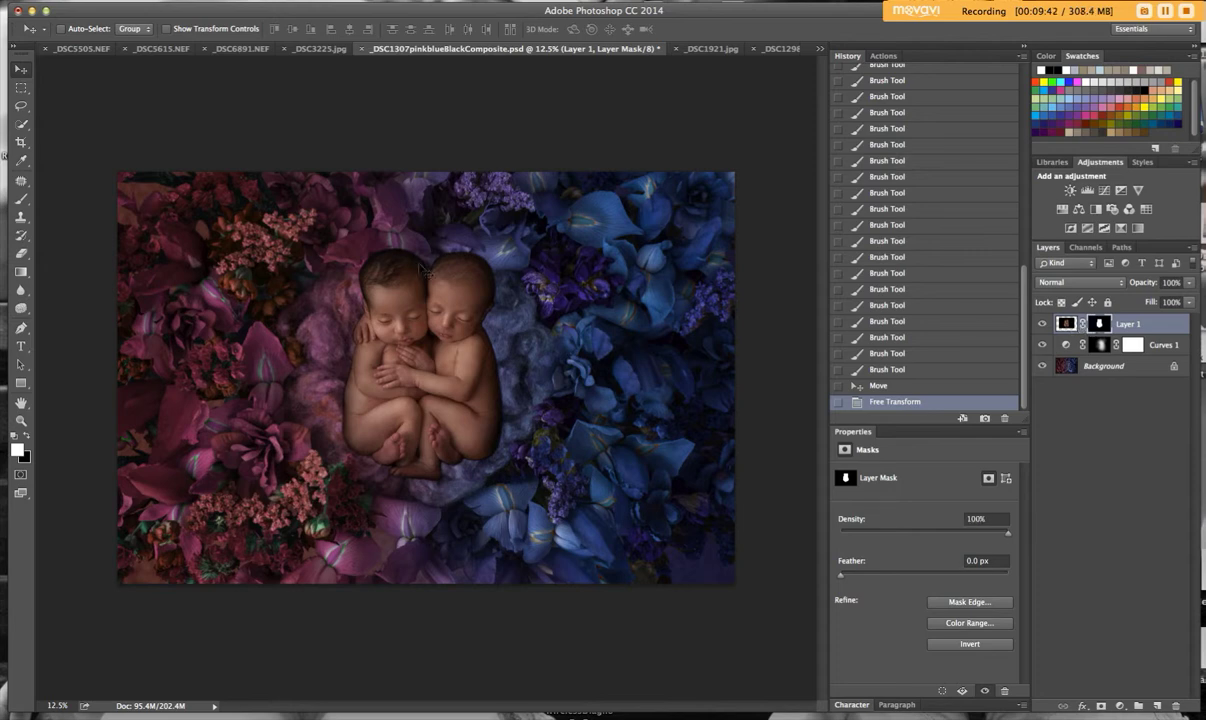
Soften the right twin's back and arm on the Layer 1 mask with a soft white 316 px brush at 7% opacity.
left_click(22, 200)
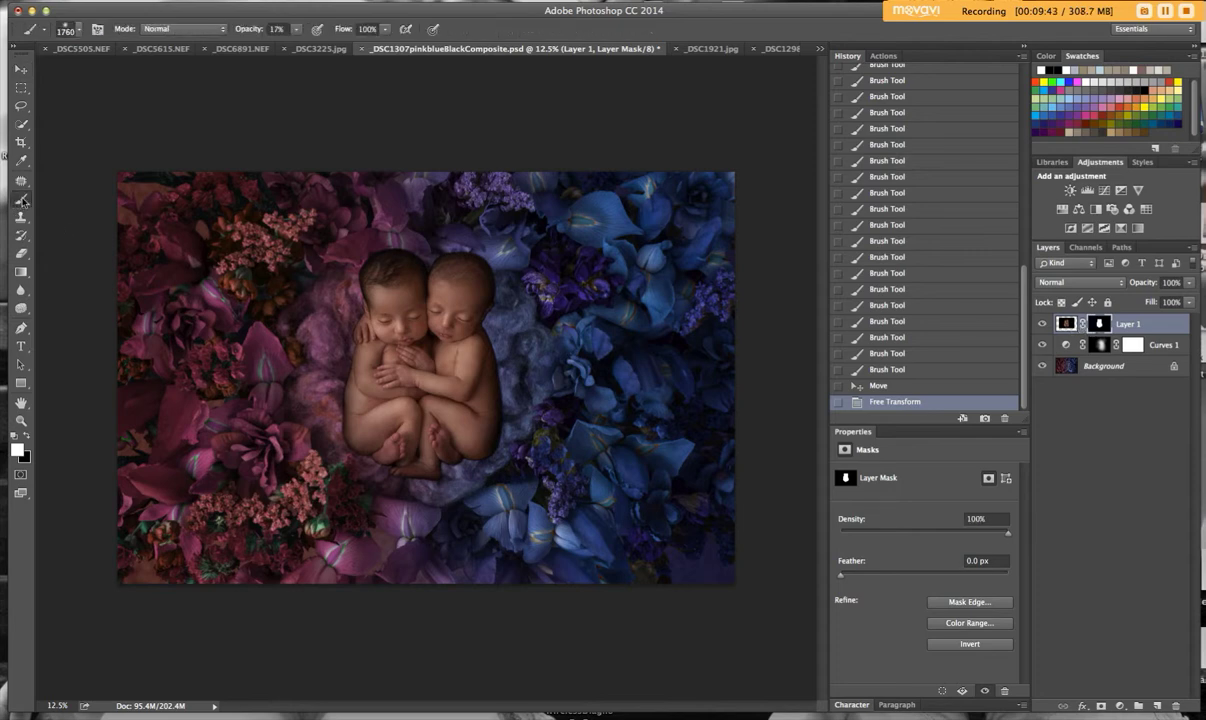
left_click(74, 30)
left_click_drag(166, 76, 156, 76)
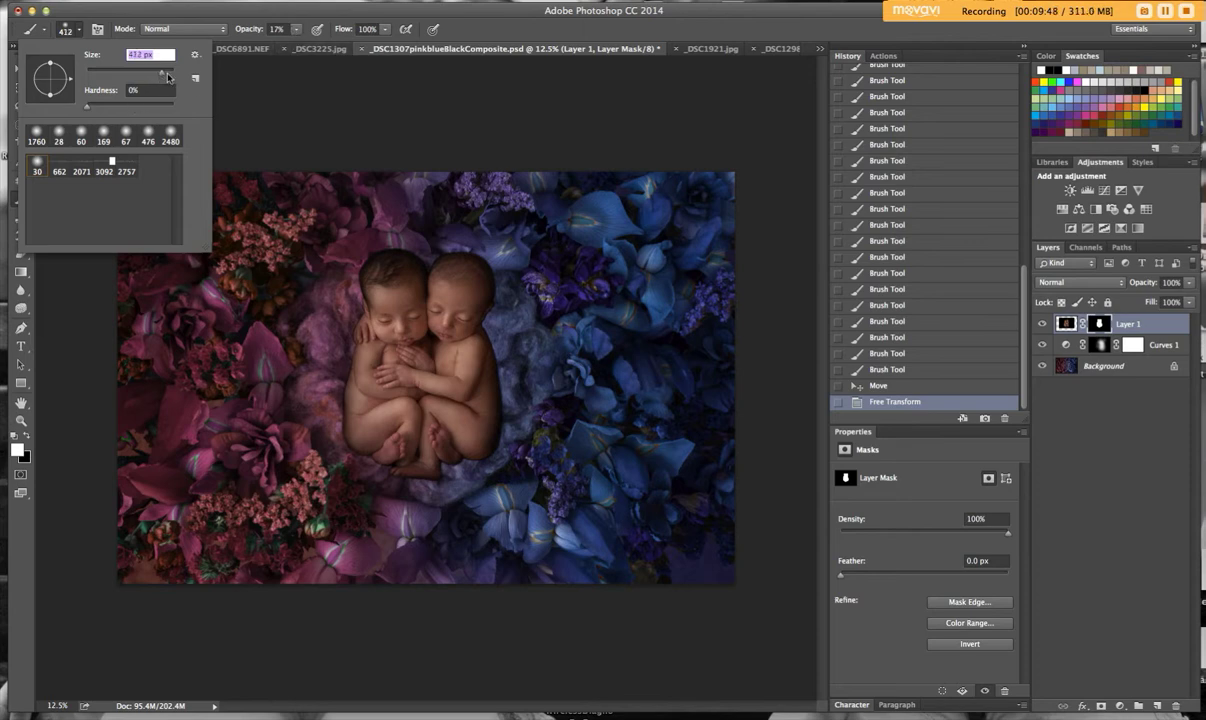
left_click_drag(296, 28, 291, 45)
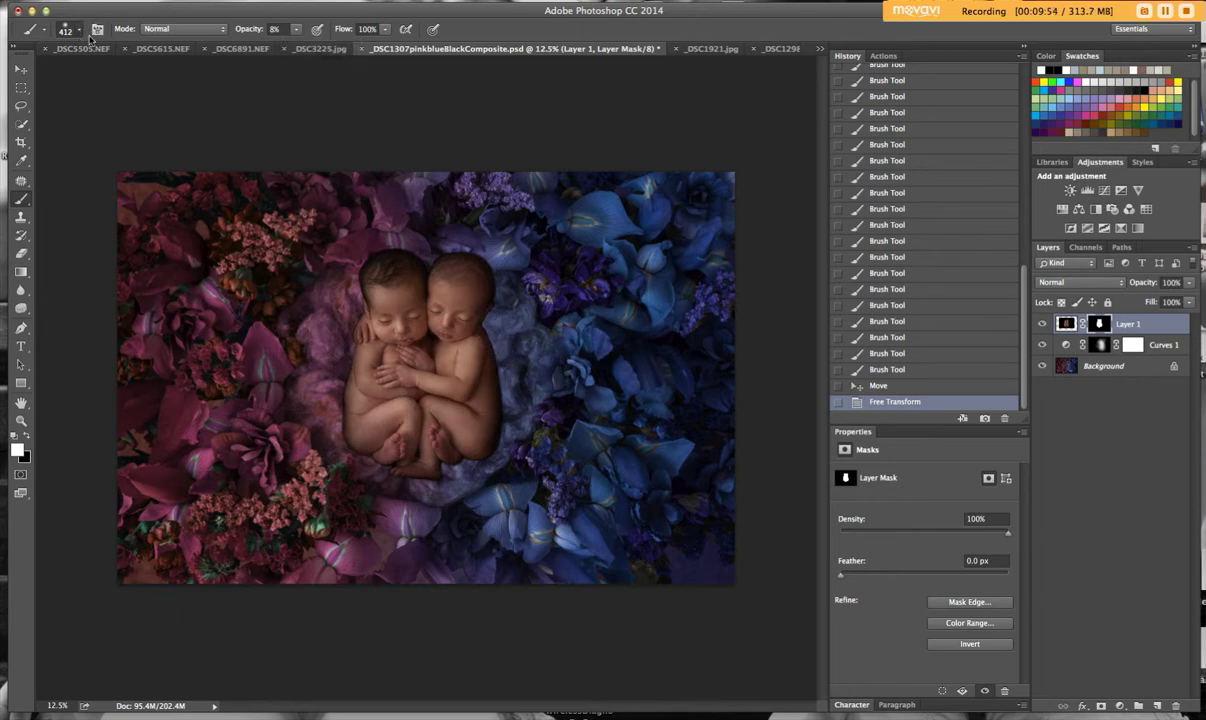
left_click(66, 30)
left_click_drag(156, 71, 152, 71)
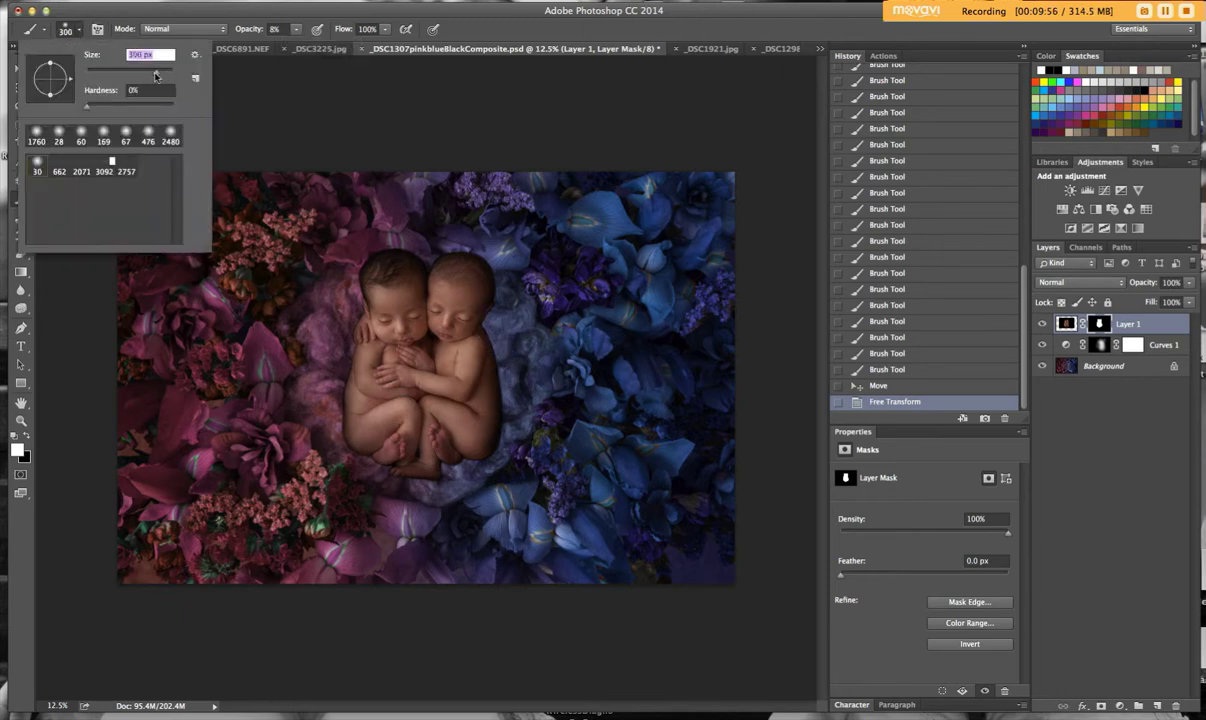
left_click_drag(152, 71, 157, 71)
left_click(297, 33)
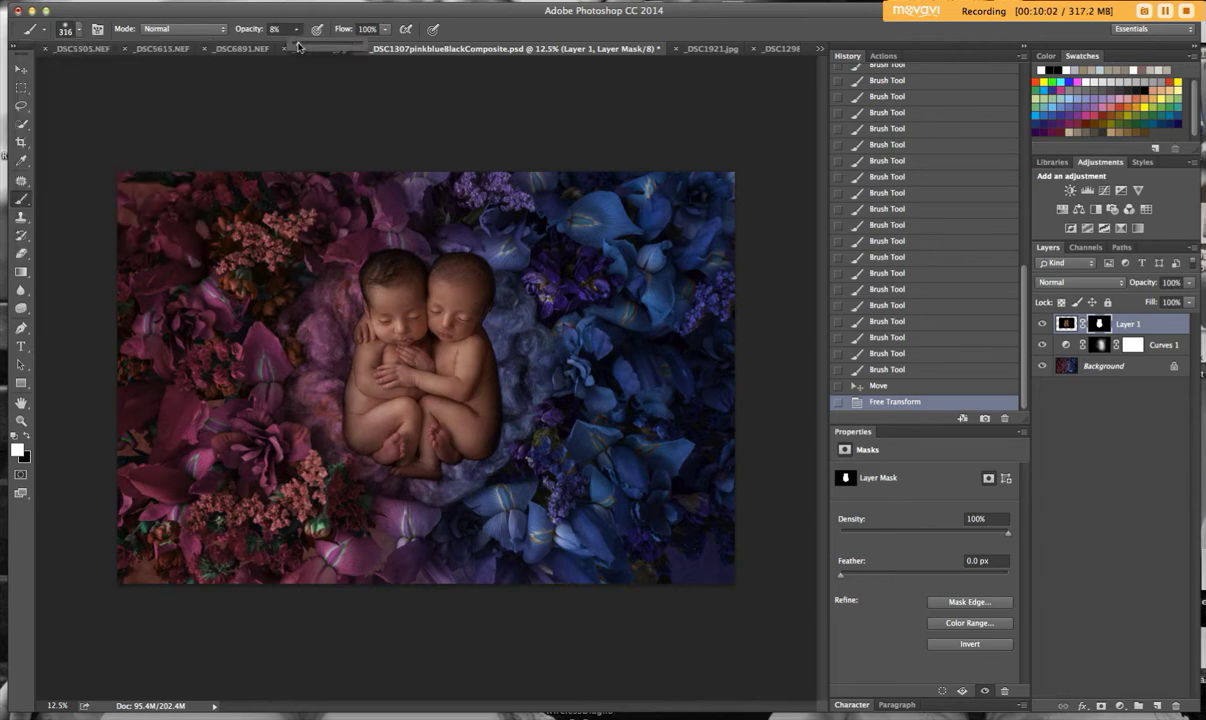
left_click_drag(485, 350, 493, 364)
left_click(466, 341)
left_click(466, 346)
left_click(456, 351)
left_click(482, 391)
left_click(490, 396)
left_click(490, 390)
left_click(487, 380)
Brush the Layer 1 mask around the right twin's head and the twins' outer edges to blend them into the wool.
left_click(461, 296)
left_click(463, 291)
left_click(465, 286)
left_click(488, 293)
left_click(490, 295)
mouse_move(485, 328)
left_mouse_down()
mouse_move(485, 350)
mouse_move(503, 323)
mouse_move(498, 345)
mouse_move(514, 343)
left_mouse_up()
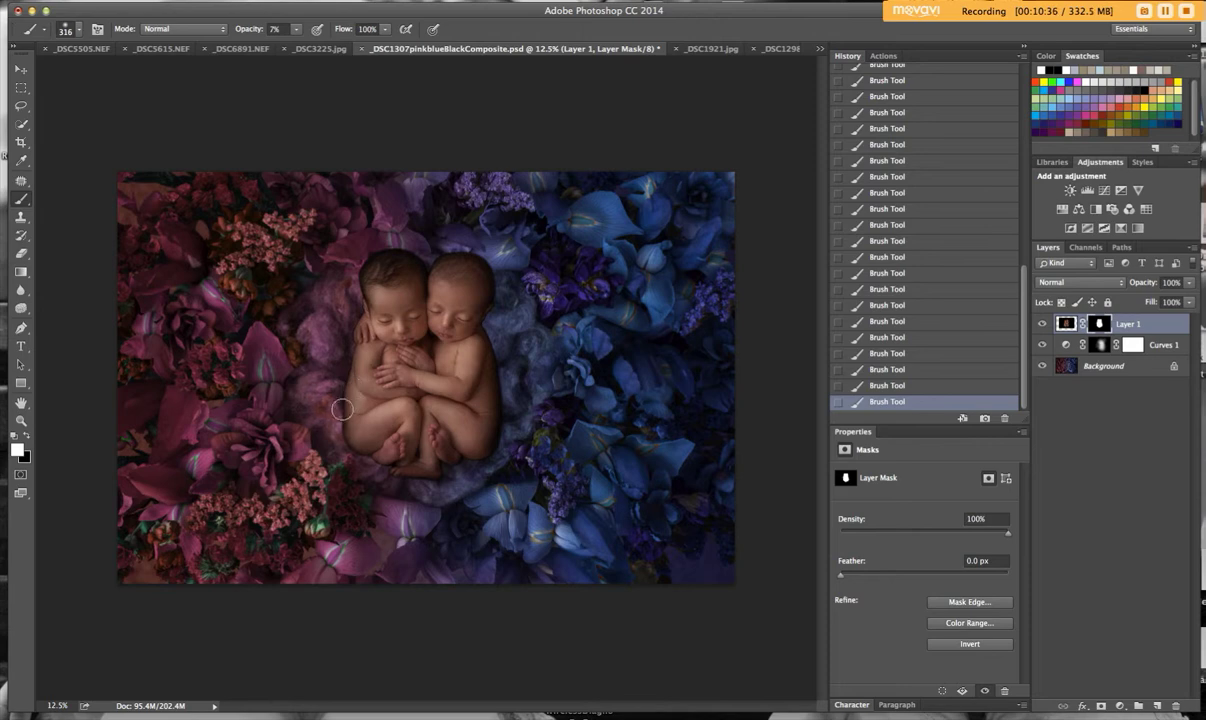
mouse_move(362, 455)
left_mouse_down()
mouse_move(398, 479)
mouse_move(498, 273)
left_mouse_up()
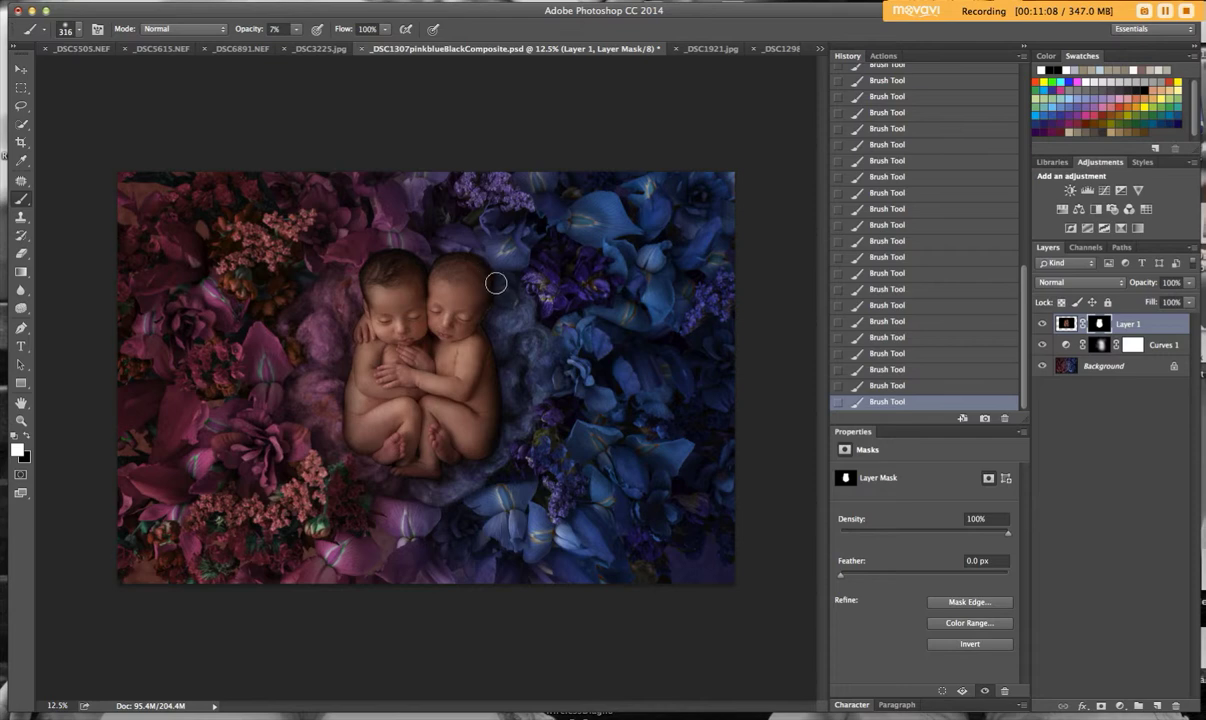
Build up the Curves 1 mask around the twins, and blend the twins' edges further with white on the Layer 1 mask.
left_click(1099, 348)
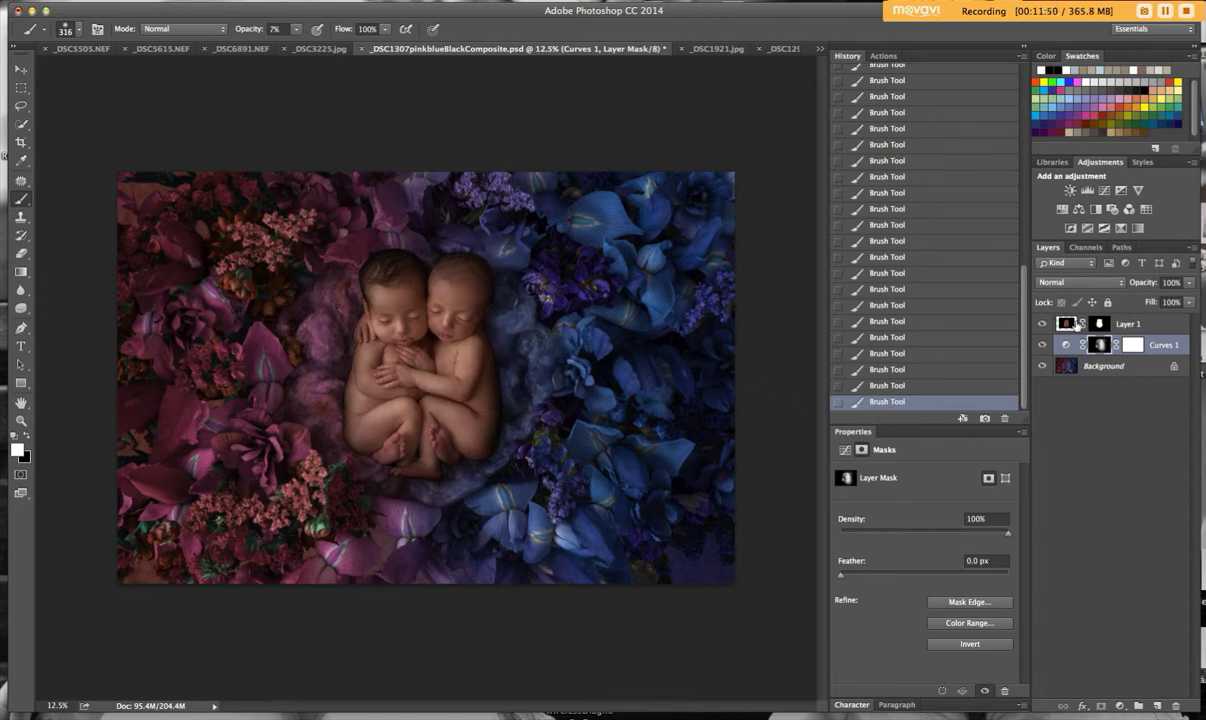
left_click(1100, 324)
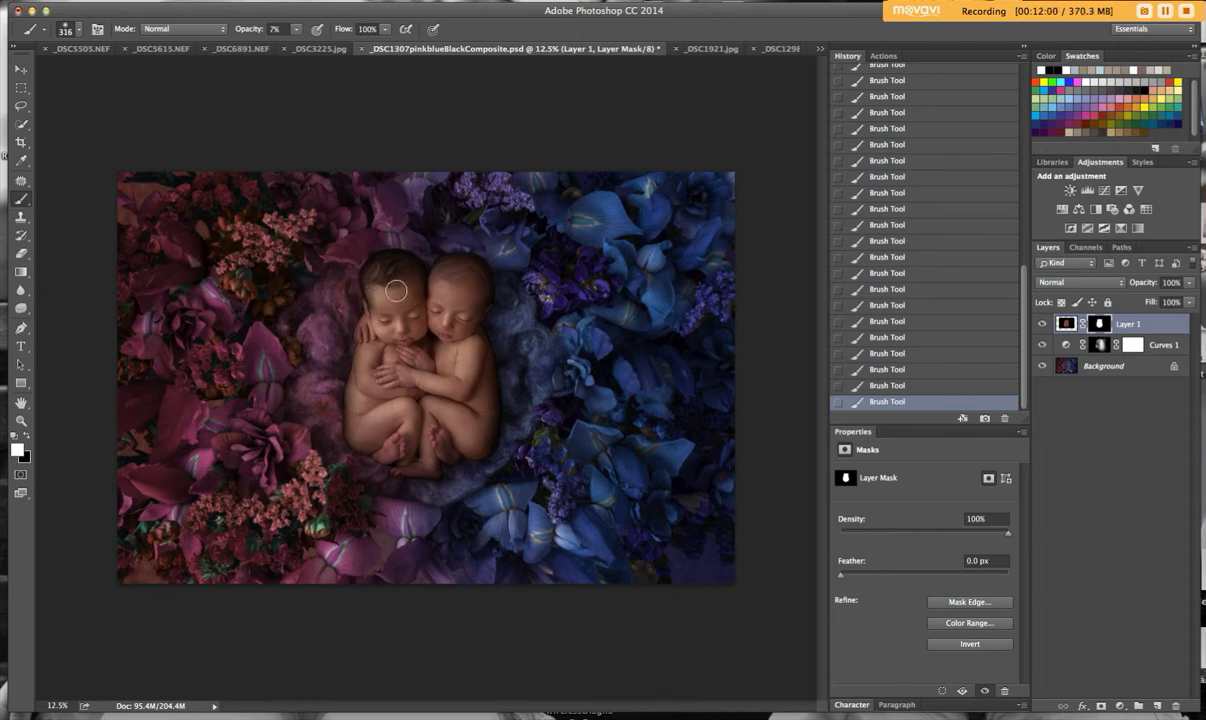
left_click_drag(327, 282, 430, 292)
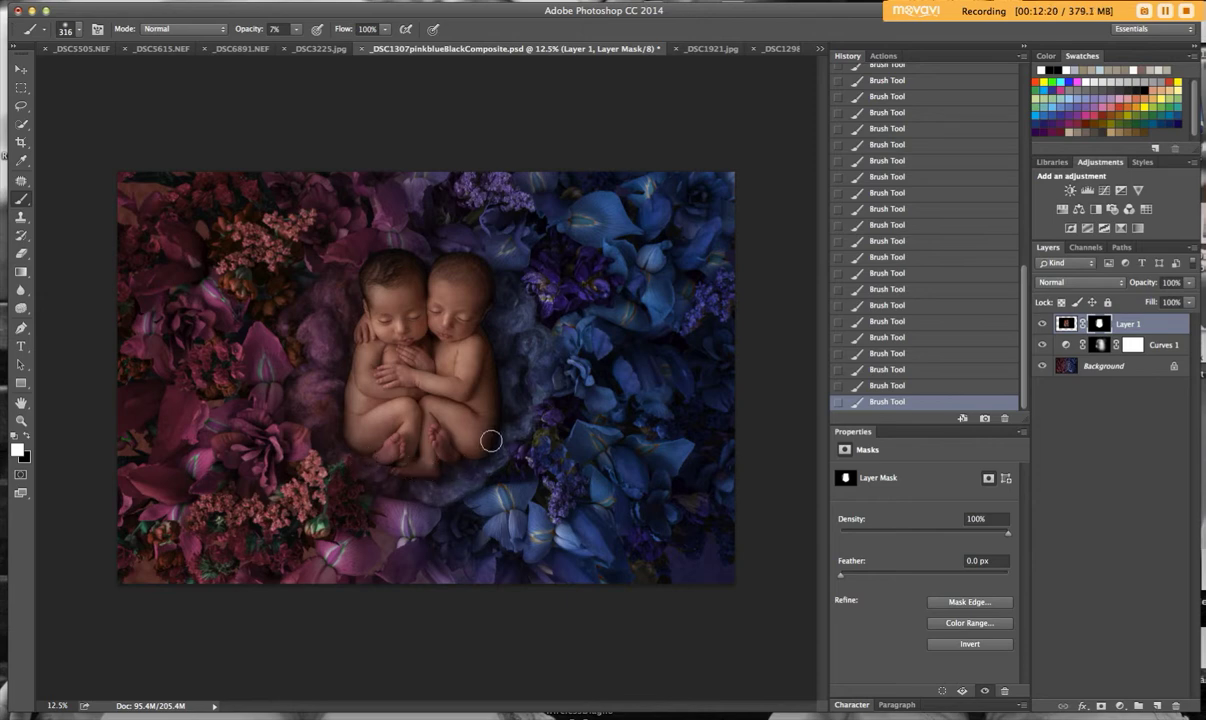
mouse_move(500, 379)
left_mouse_down()
mouse_move(509, 285)
mouse_move(520, 396)
mouse_move(496, 460)
left_mouse_up()
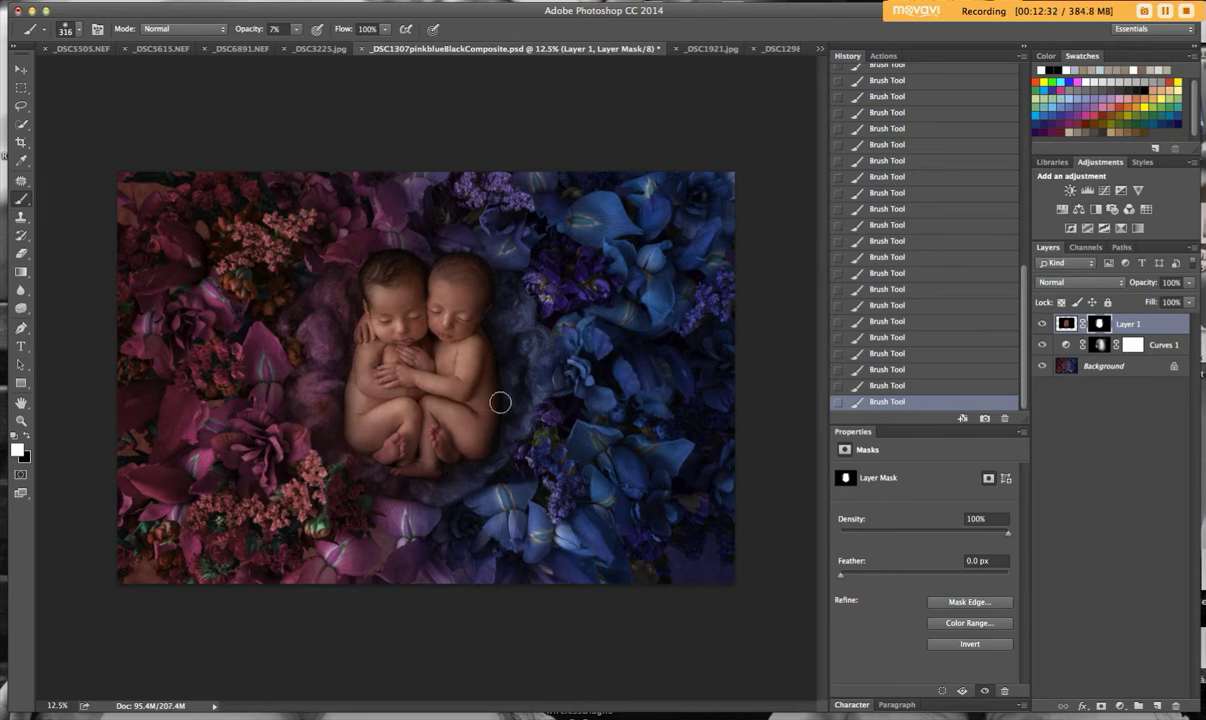
mouse_move(497, 305)
left_mouse_down()
mouse_move(559, 361)
mouse_move(539, 350)
mouse_move(551, 354)
mouse_move(537, 411)
mouse_move(497, 467)
mouse_move(427, 464)
left_mouse_up()
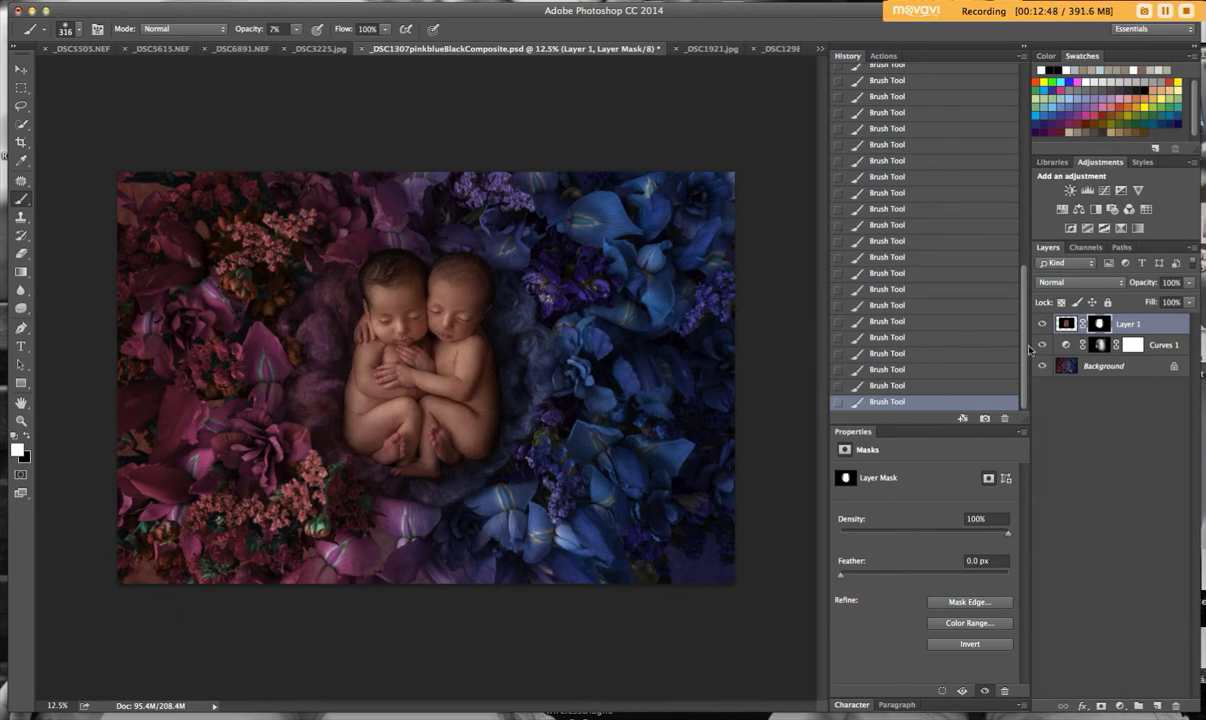
key("super+minus")
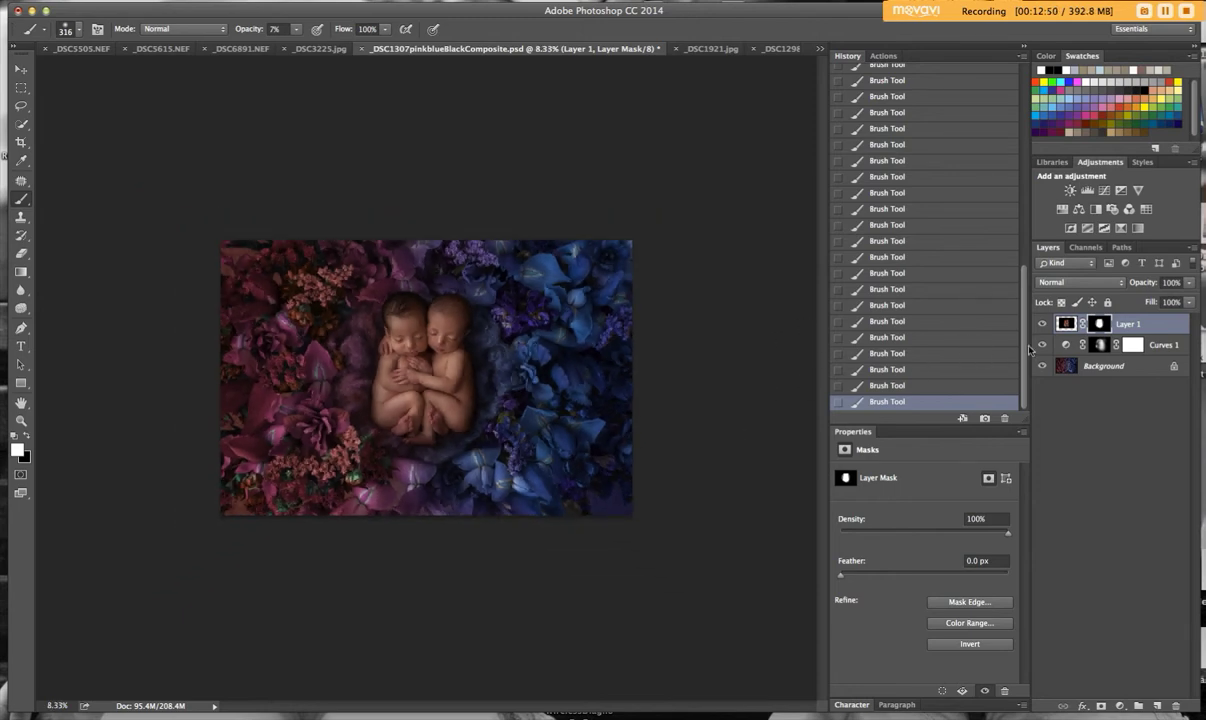
key("super+plus")
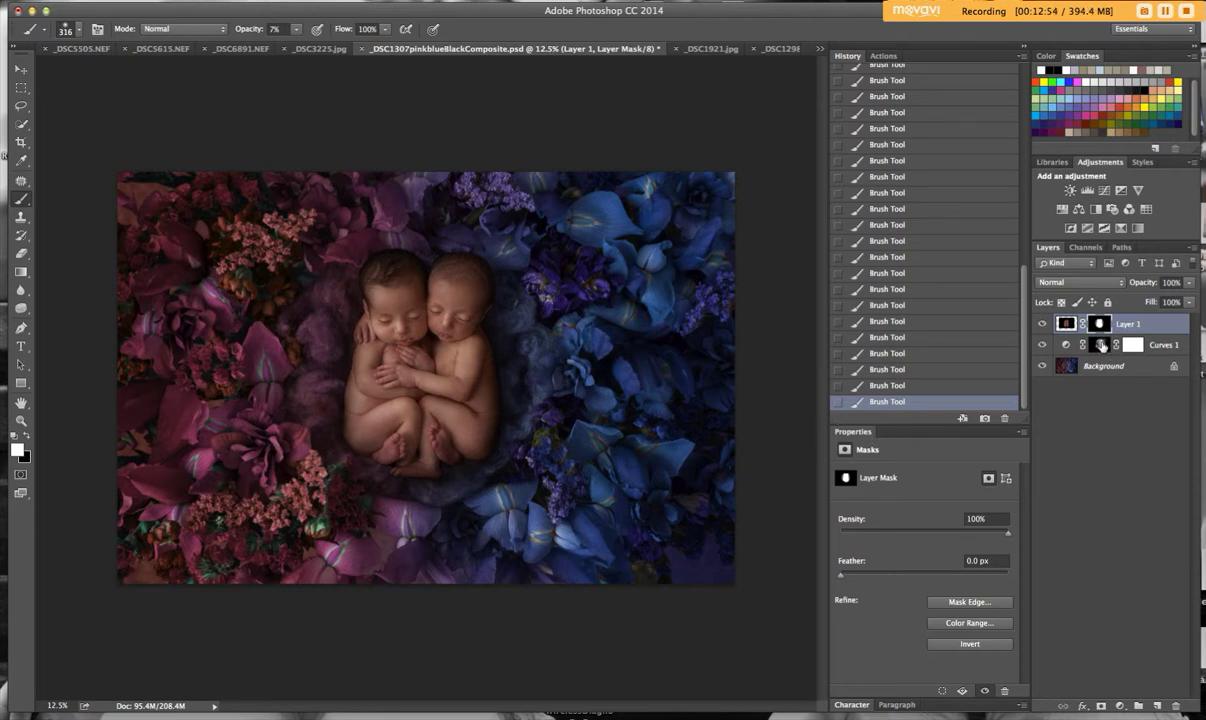
Deepen the Curves 1 shading below the twins with soft 460 px and 1040 px brushes, raising opacity to 16%, and compare before and after.
left_click(1101, 345)
left_click(80, 33)
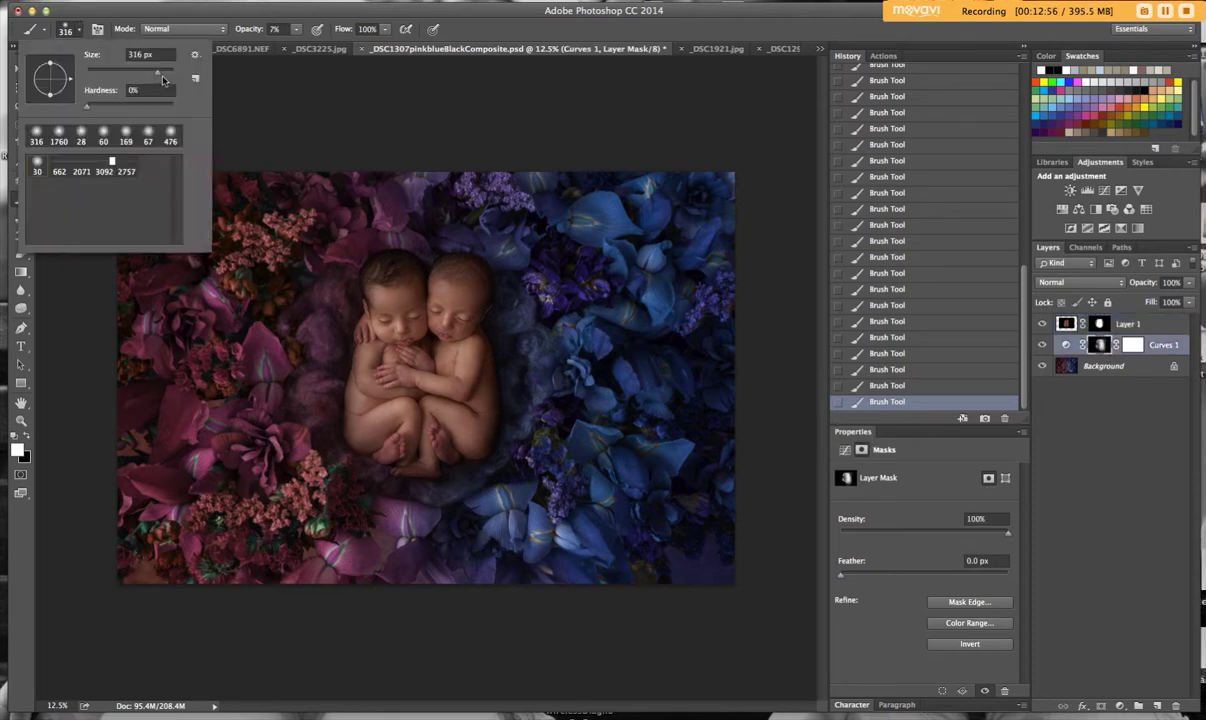
left_click_drag(164, 76, 171, 76)
left_click(487, 475)
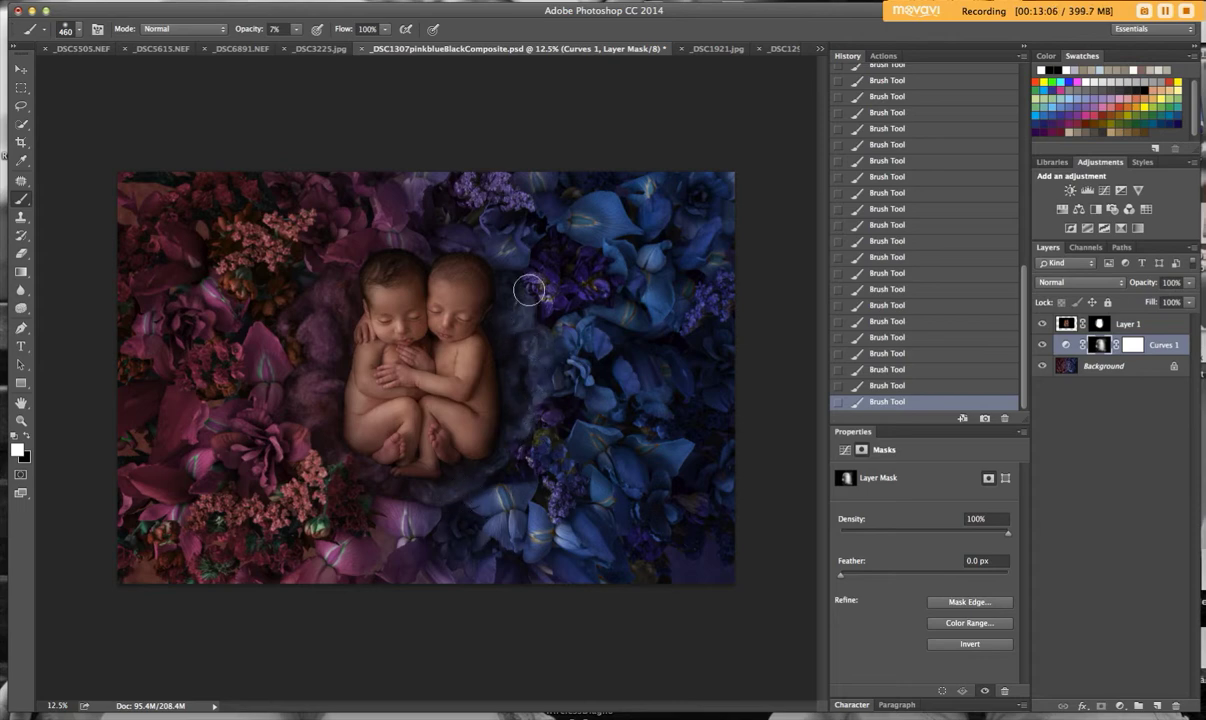
left_click(77, 31)
left_click_drag(133, 66, 158, 71)
left_click(297, 32)
left_click_drag(297, 32, 288, 47)
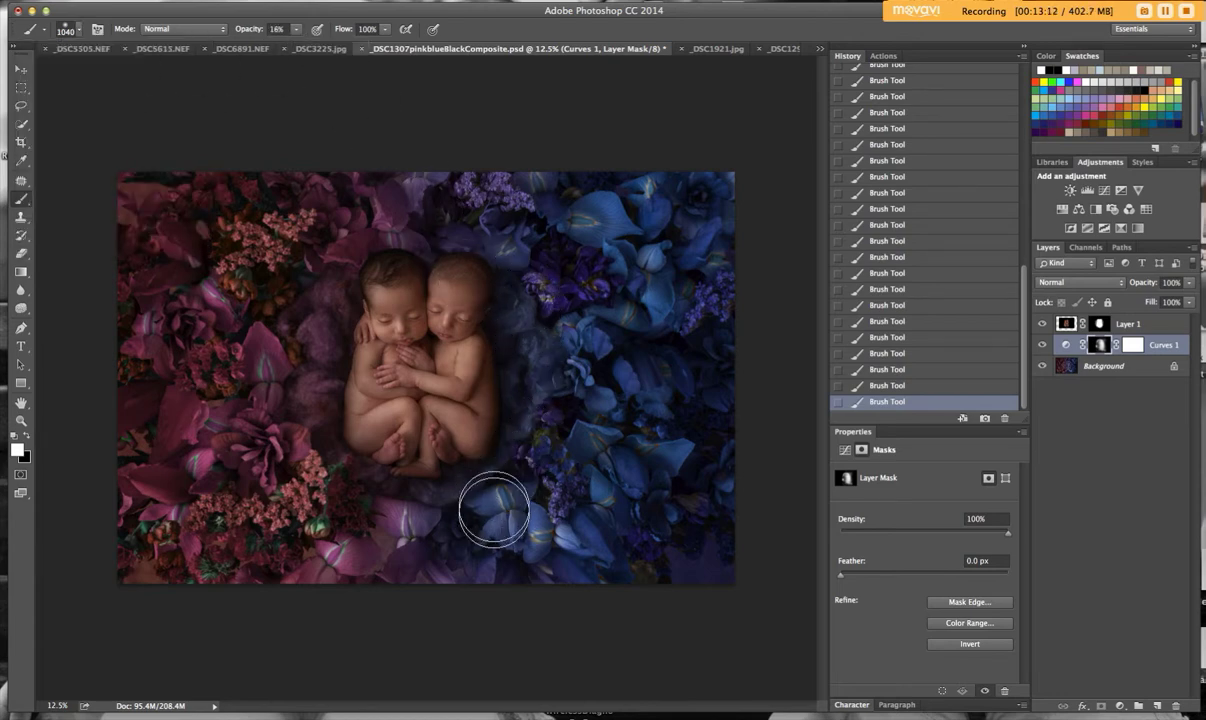
left_click(1041, 345)
left_click(1041, 345)
left_click(1041, 345)
left_click(1041, 345)
left_click(1041, 345)
left_click(1041, 345)
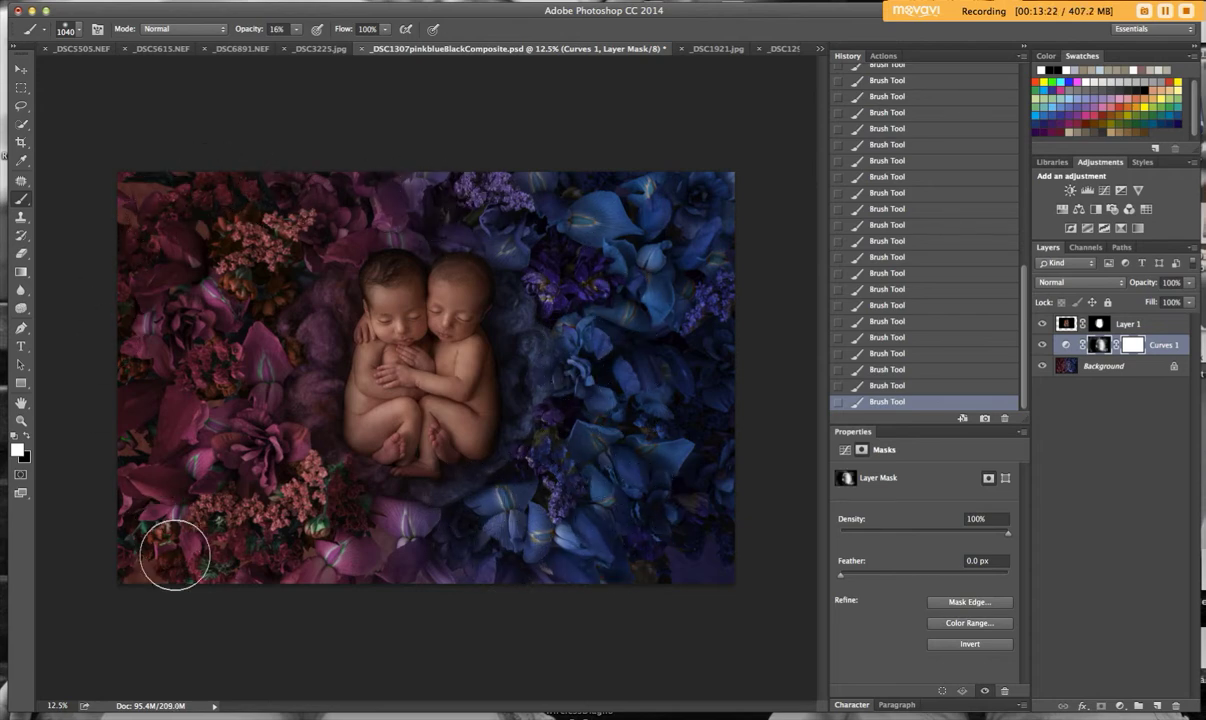
Extend the Curves darkening over the lower pink flowers, the outer image edges and the area around the twins.
mouse_move(260, 544)
left_mouse_down()
mouse_move(412, 564)
mouse_move(305, 547)
mouse_move(260, 511)
mouse_move(182, 389)
mouse_move(136, 389)
left_mouse_up()
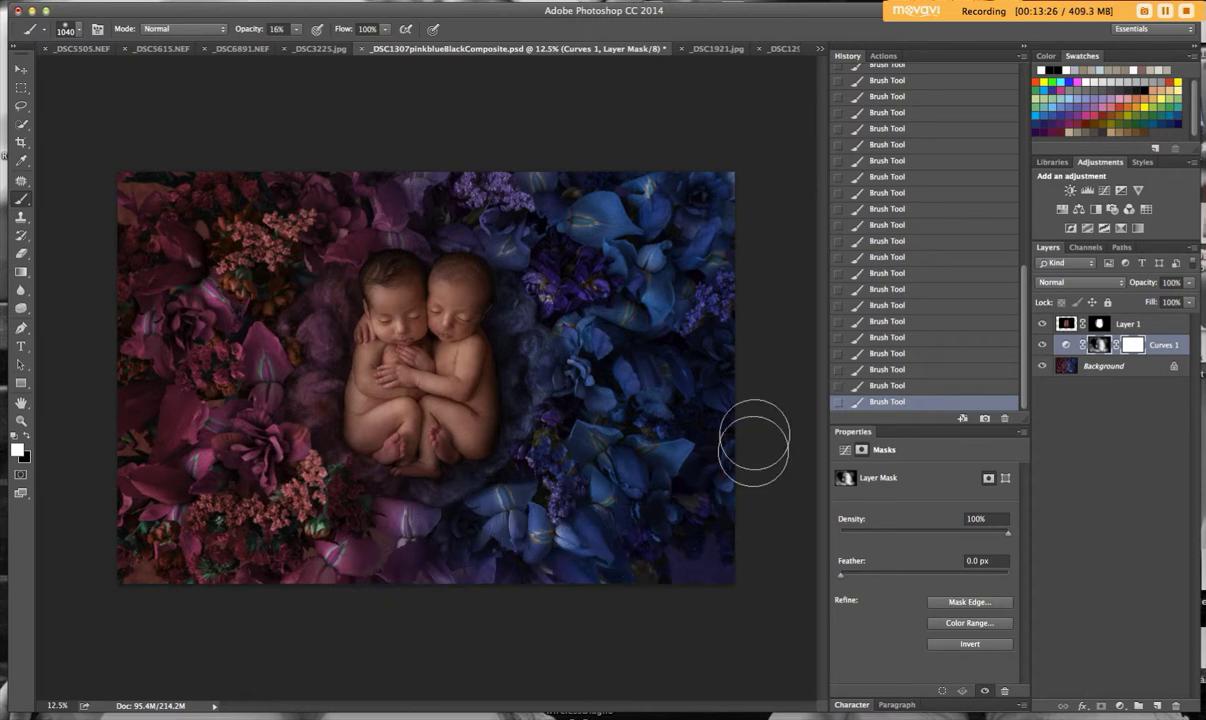
mouse_move(487, 471)
left_mouse_down()
mouse_move(499, 508)
mouse_move(548, 431)
mouse_move(533, 320)
mouse_move(495, 268)
left_mouse_up()
mouse_move(381, 266)
left_mouse_down()
mouse_move(328, 323)
mouse_move(318, 396)
mouse_move(439, 498)
mouse_move(520, 297)
left_mouse_up()
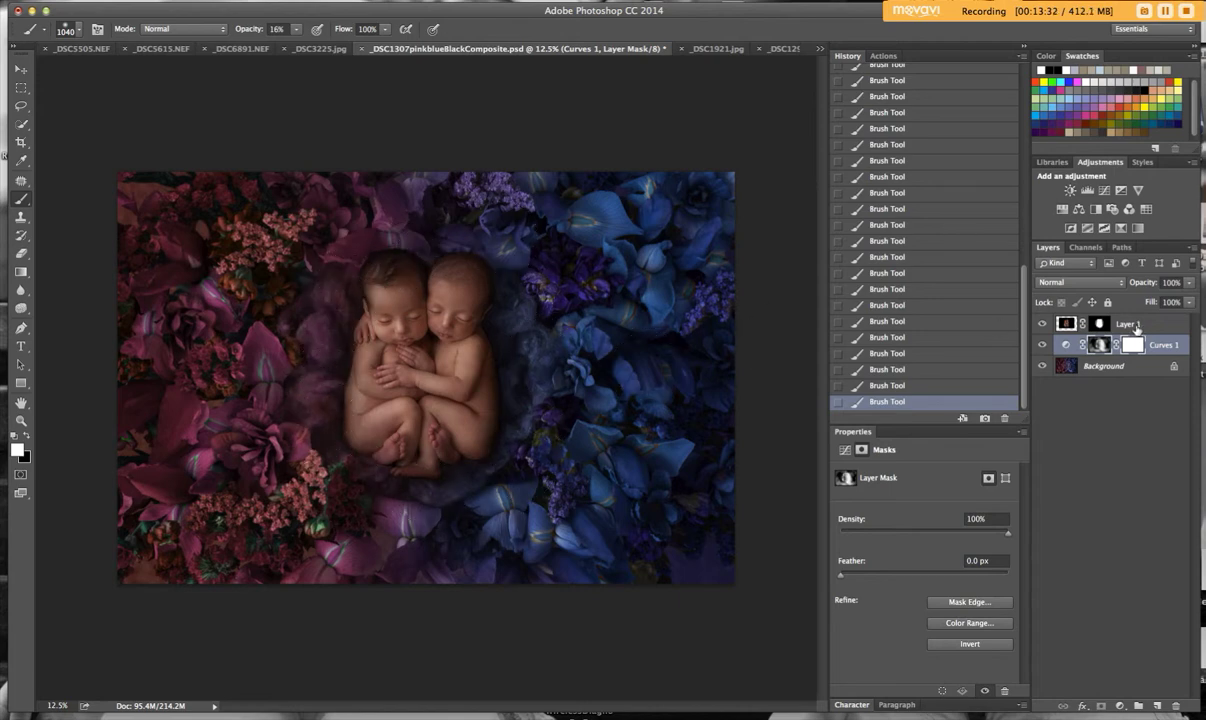
Blend the left twin's edge from feet to head on the Layer 1 mask with a soft white 332 px brush at 8% opacity.
left_click(1099, 323)
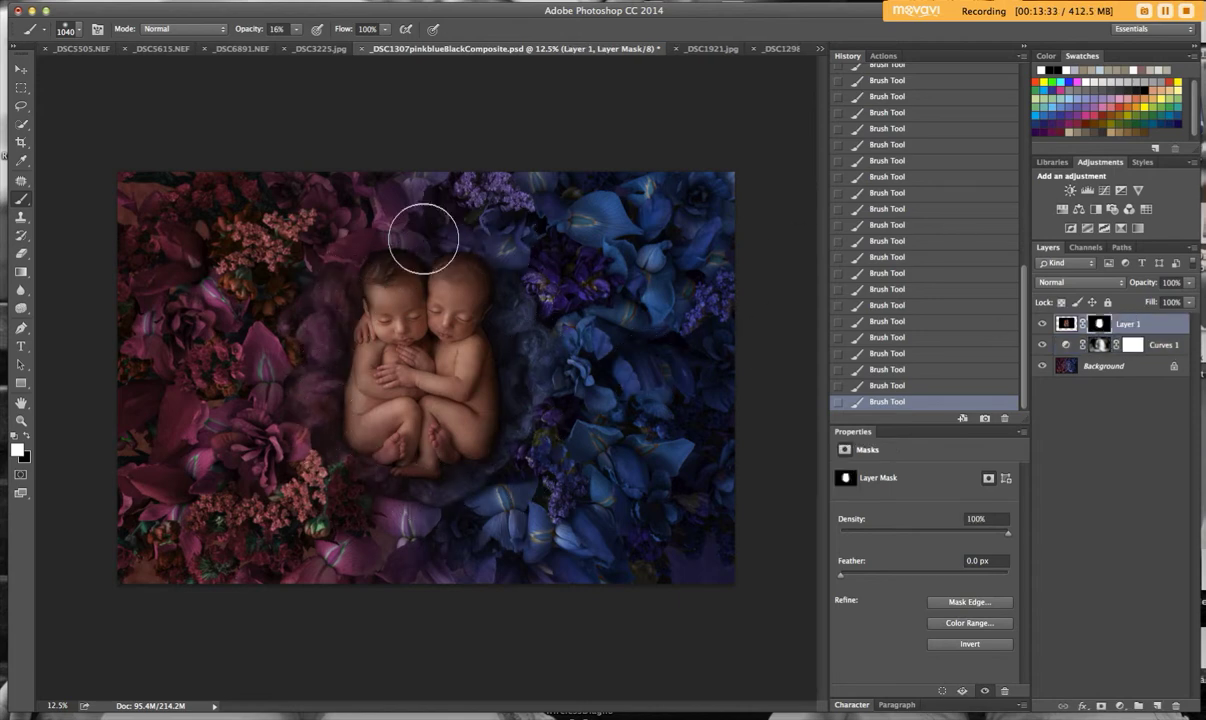
left_click(66, 30)
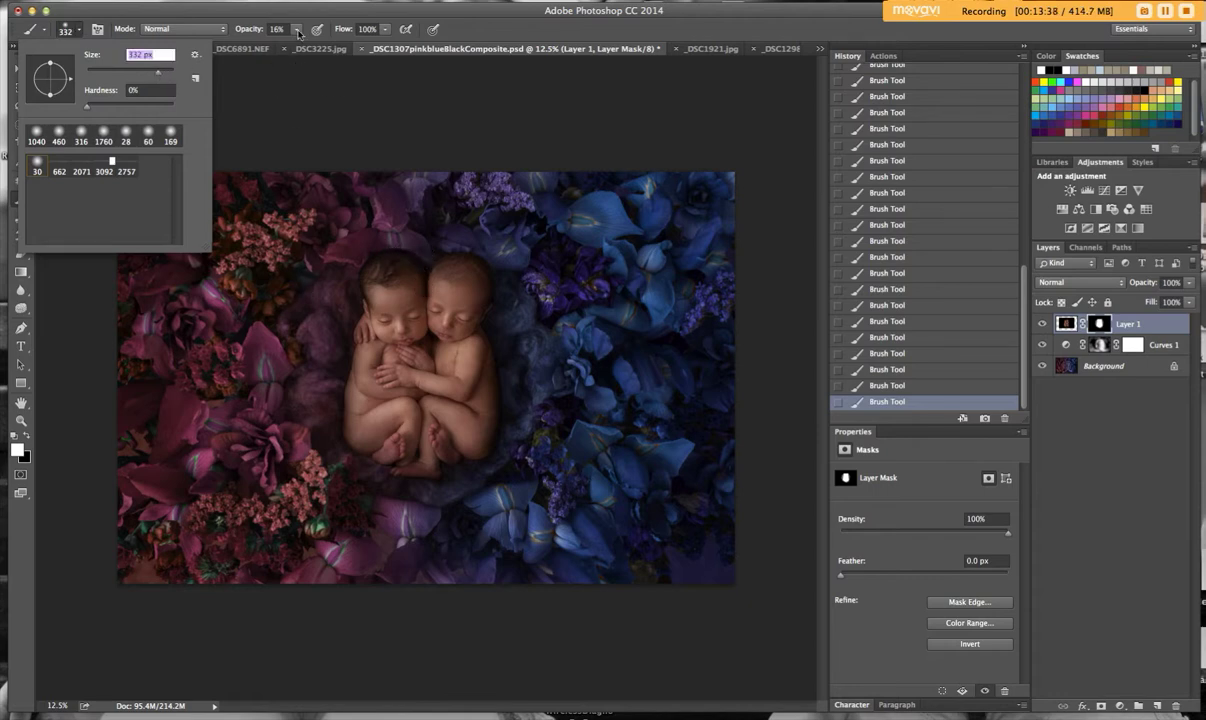
left_click_drag(283, 48, 296, 47)
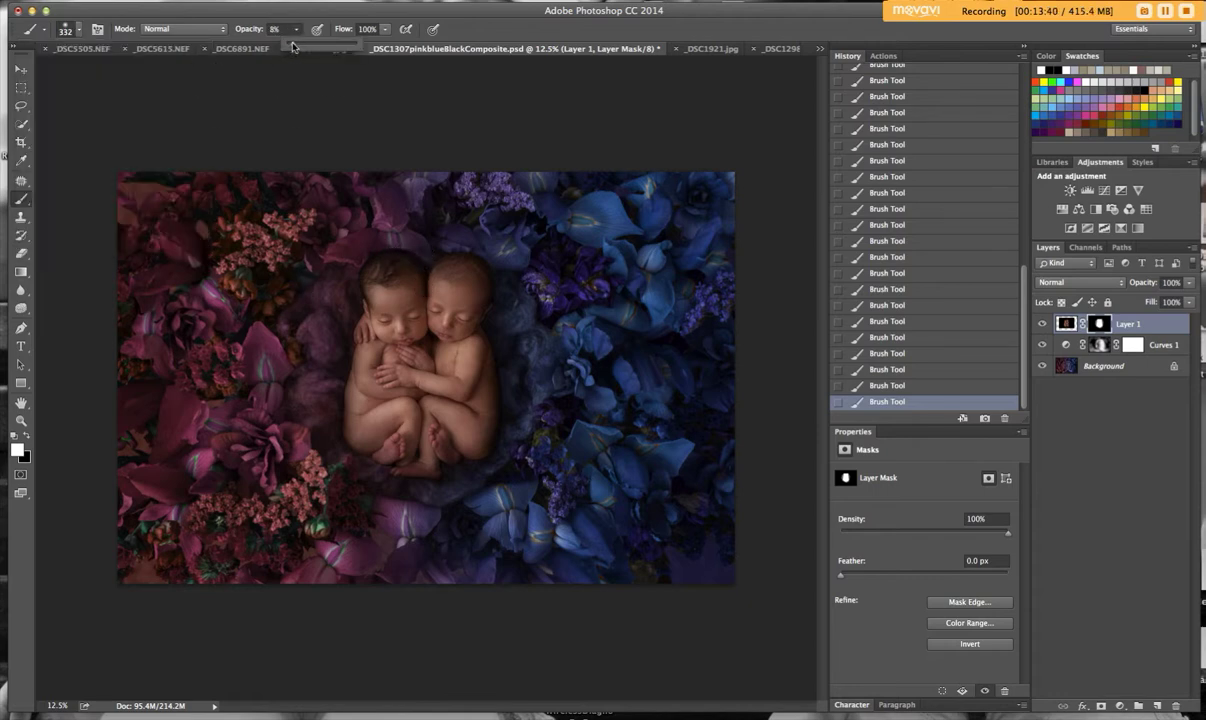
key("super+plus")
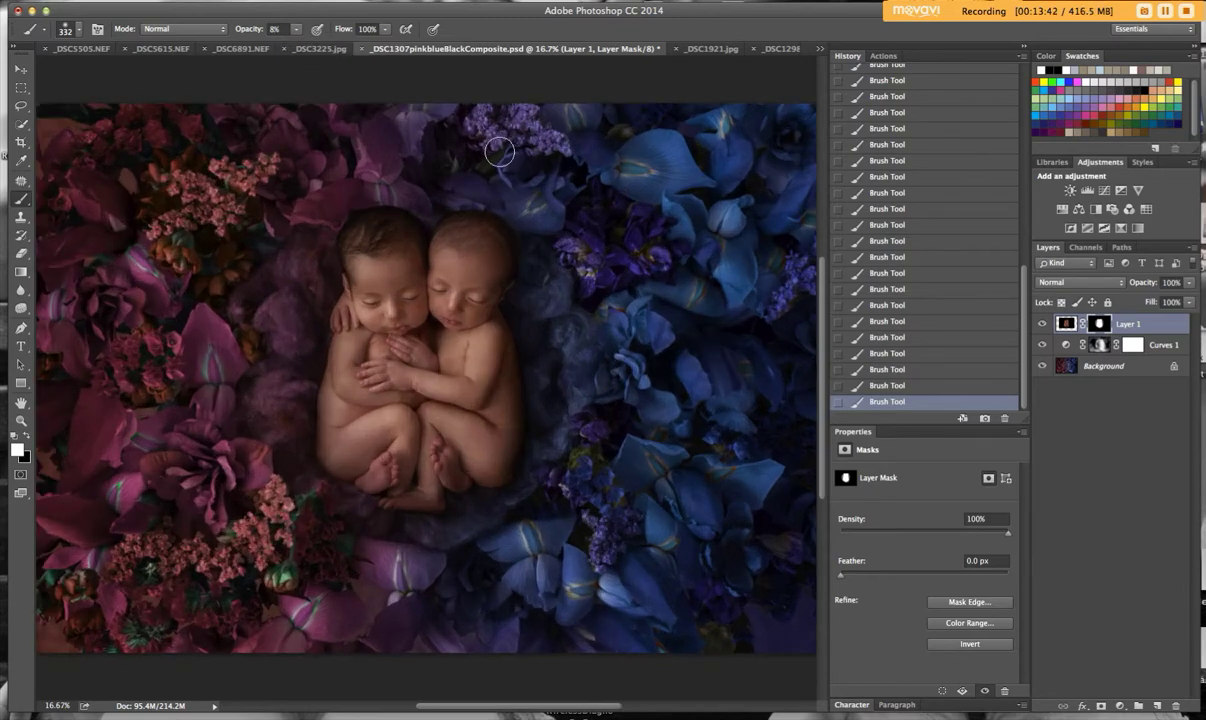
mouse_move(381, 471)
left_mouse_down()
mouse_move(380, 501)
mouse_move(493, 526)
mouse_move(556, 484)
mouse_move(497, 485)
mouse_move(482, 463)
mouse_move(493, 443)
mouse_move(496, 470)
mouse_move(518, 461)
mouse_move(473, 470)
mouse_move(577, 461)
mouse_move(523, 422)
mouse_move(514, 393)
mouse_move(585, 388)
mouse_move(570, 368)
mouse_move(511, 383)
mouse_move(554, 337)
mouse_move(503, 326)
mouse_move(504, 289)
mouse_move(493, 318)
mouse_move(514, 256)
mouse_move(497, 329)
mouse_move(466, 243)
mouse_move(434, 219)
mouse_move(503, 235)
mouse_move(491, 216)
mouse_move(499, 269)
mouse_move(501, 228)
mouse_move(635, 243)
mouse_move(592, 261)
mouse_move(516, 245)
mouse_move(497, 291)
mouse_move(555, 334)
mouse_move(516, 372)
mouse_move(559, 384)
mouse_move(540, 319)
mouse_move(335, 342)
mouse_move(257, 368)
mouse_move(384, 507)
mouse_move(527, 457)
mouse_move(537, 521)
mouse_move(494, 352)
mouse_move(525, 353)
mouse_move(503, 293)
mouse_move(507, 222)
mouse_move(326, 209)
mouse_move(292, 332)
mouse_move(296, 366)
mouse_move(326, 381)
mouse_move(337, 455)
mouse_move(468, 485)
mouse_move(545, 412)
mouse_move(501, 326)
mouse_move(506, 385)
mouse_move(498, 237)
mouse_move(345, 260)
mouse_move(312, 374)
mouse_move(363, 466)
mouse_move(528, 428)
mouse_move(546, 401)
mouse_move(506, 277)
mouse_move(376, 286)
mouse_move(274, 198)
mouse_move(518, 308)
mouse_move(363, 258)
left_mouse_up()
Refine the twins' edges on the Layer 1 mask with a soft black 114 px brush at 8% opacity and check the overall blend.
left_click(26, 432)
left_click(75, 30)
type("114")
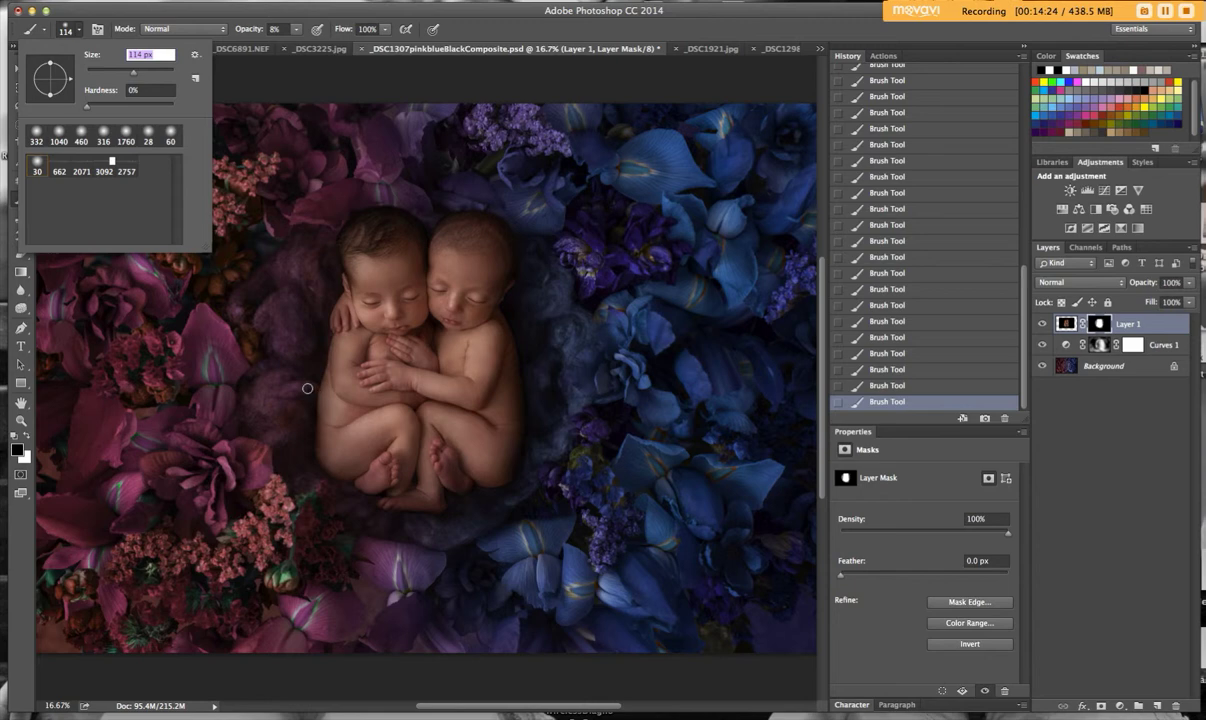
key("Return")
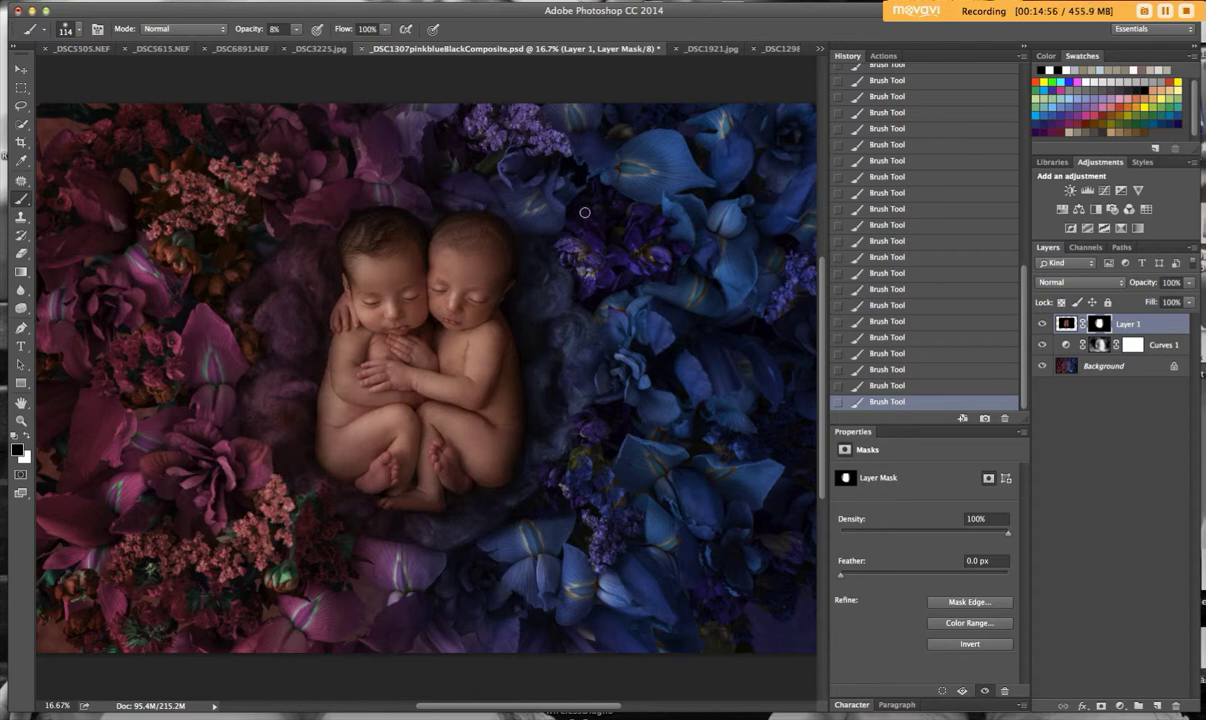
key("super+minus")
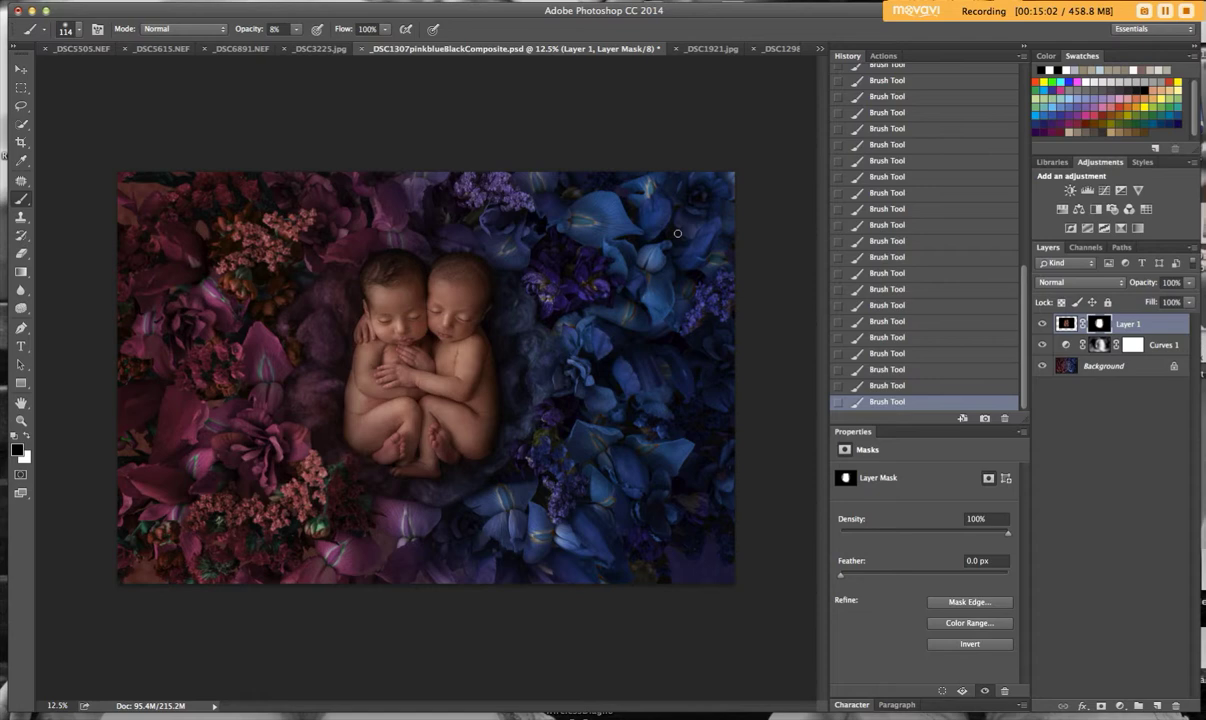
key("super+plus")
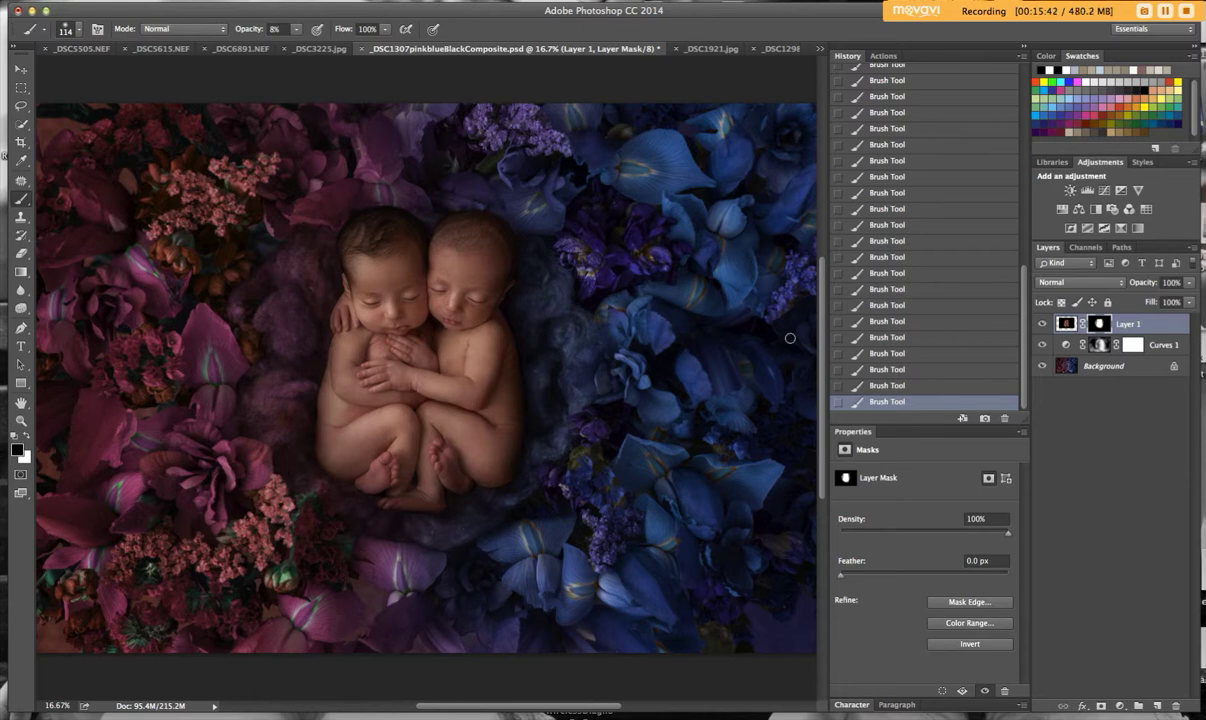
key("super+minus")
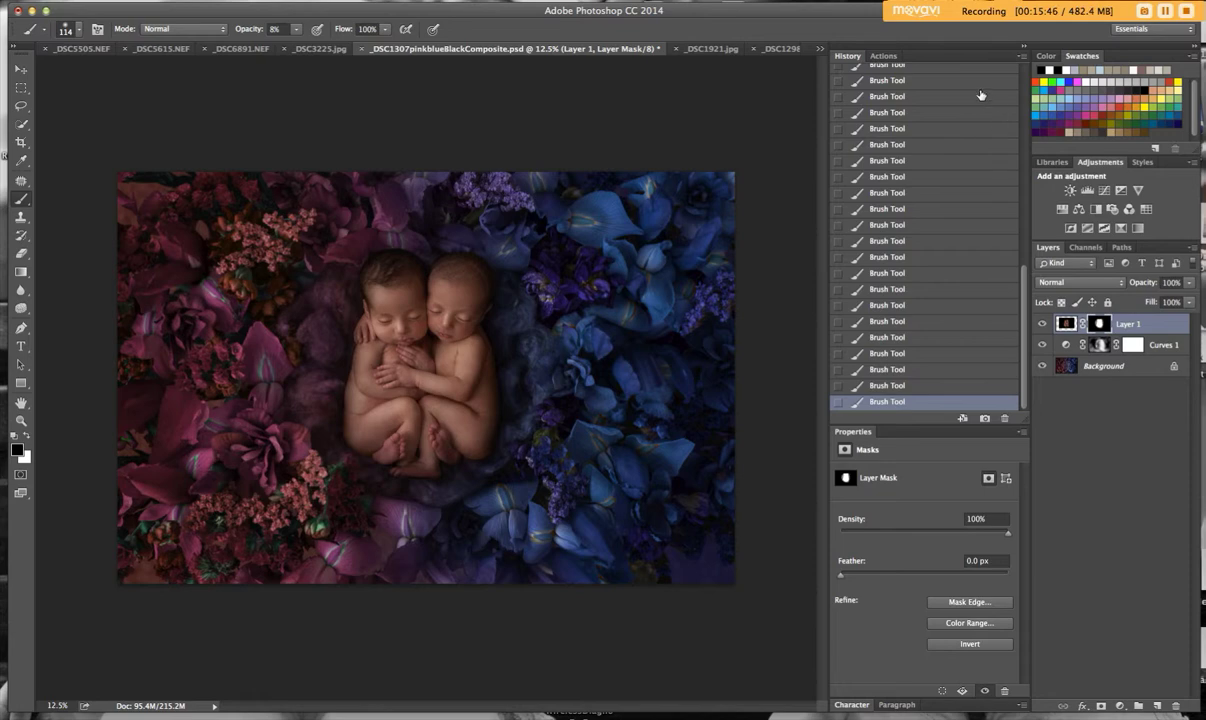
Flatten the image and add a brightening Curves adjustment with input 125 and output 136.
left_click(884, 56)
left_click(870, 72)
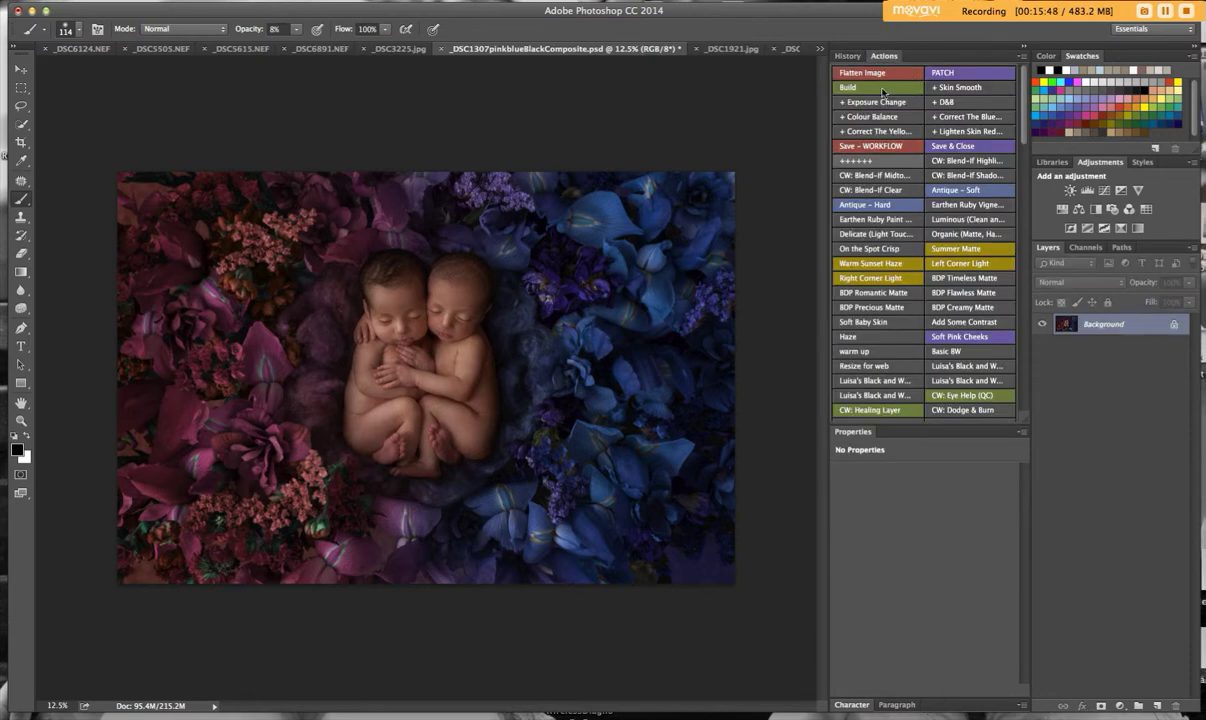
left_click(995, 191)
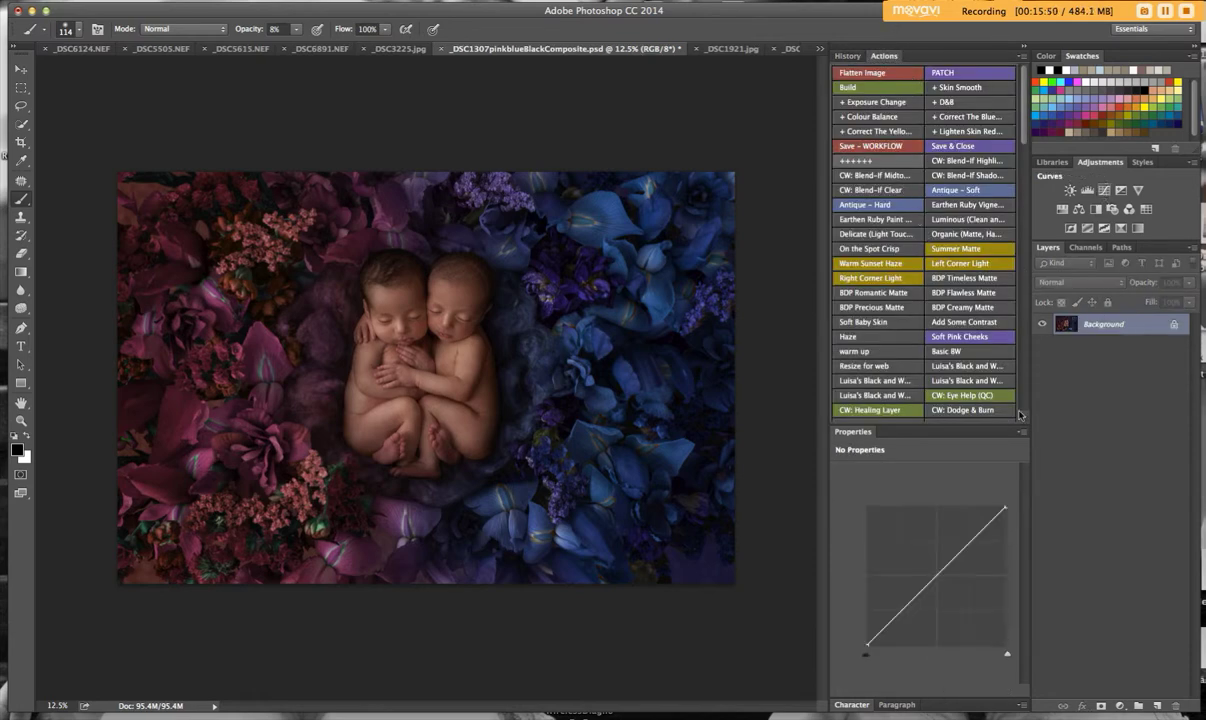
left_click_drag(935, 577, 935, 573)
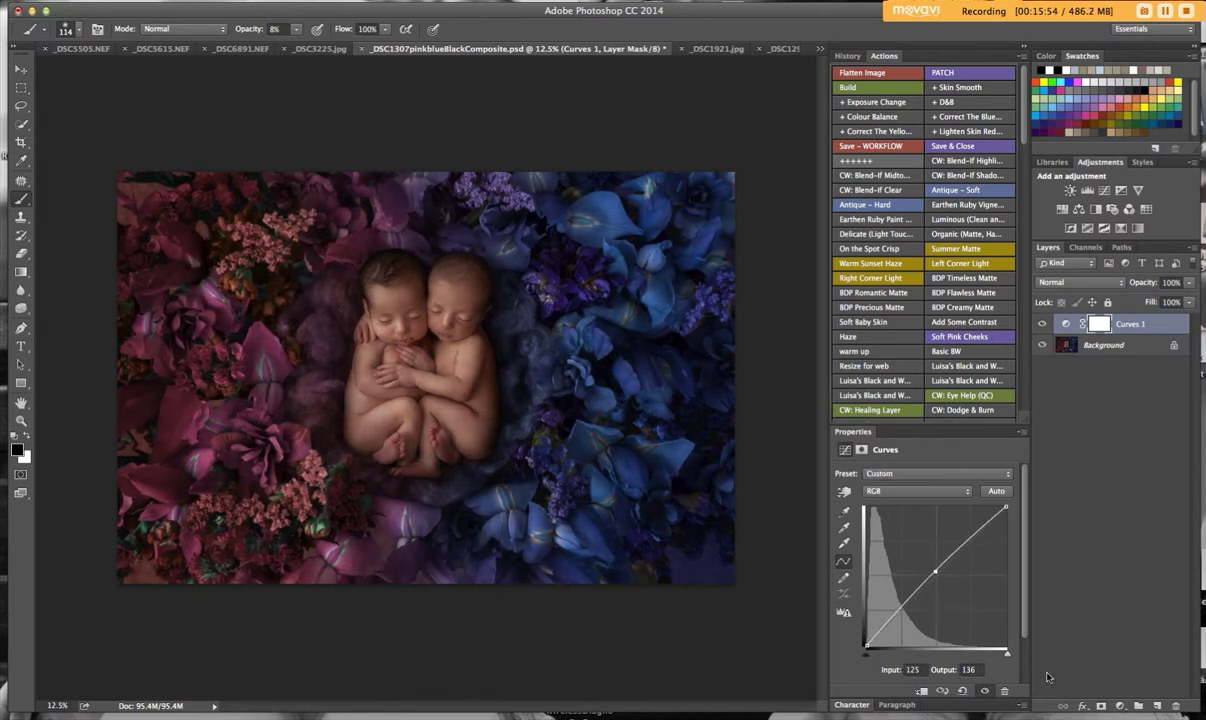
Add a vector mask to the new Curves layer and invert its layer mask to black.
left_click(1101, 706)
left_click(1133, 326)
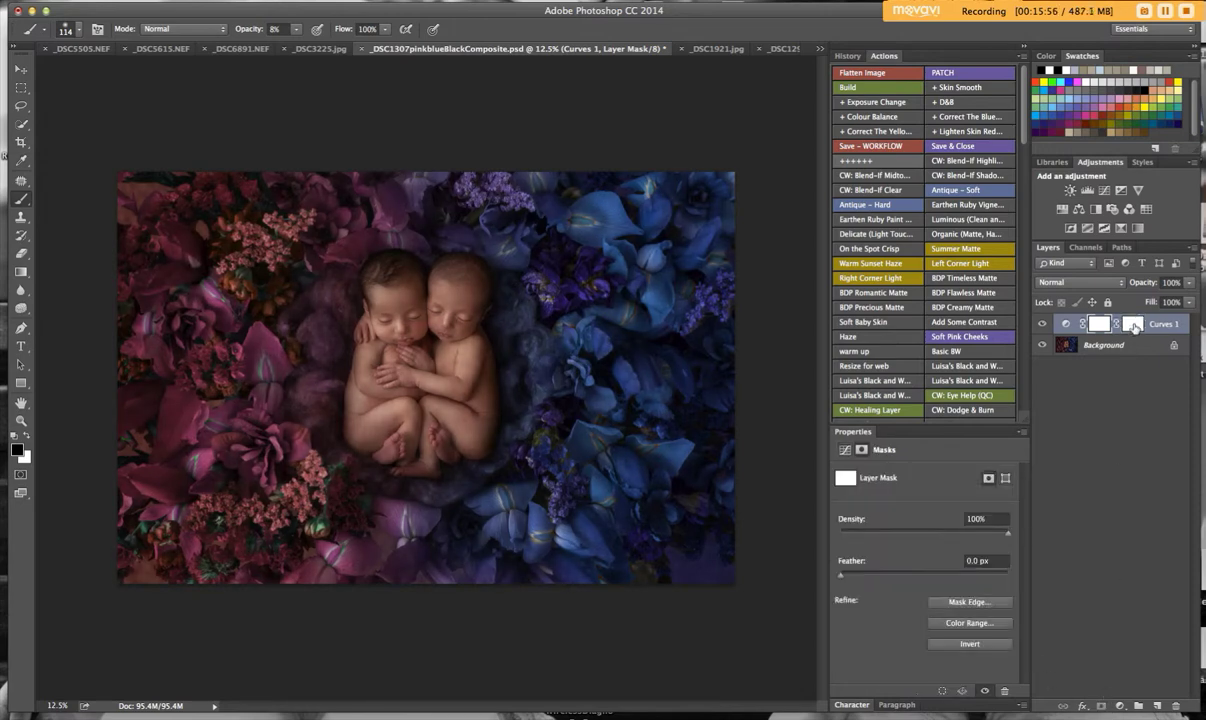
key("super+i")
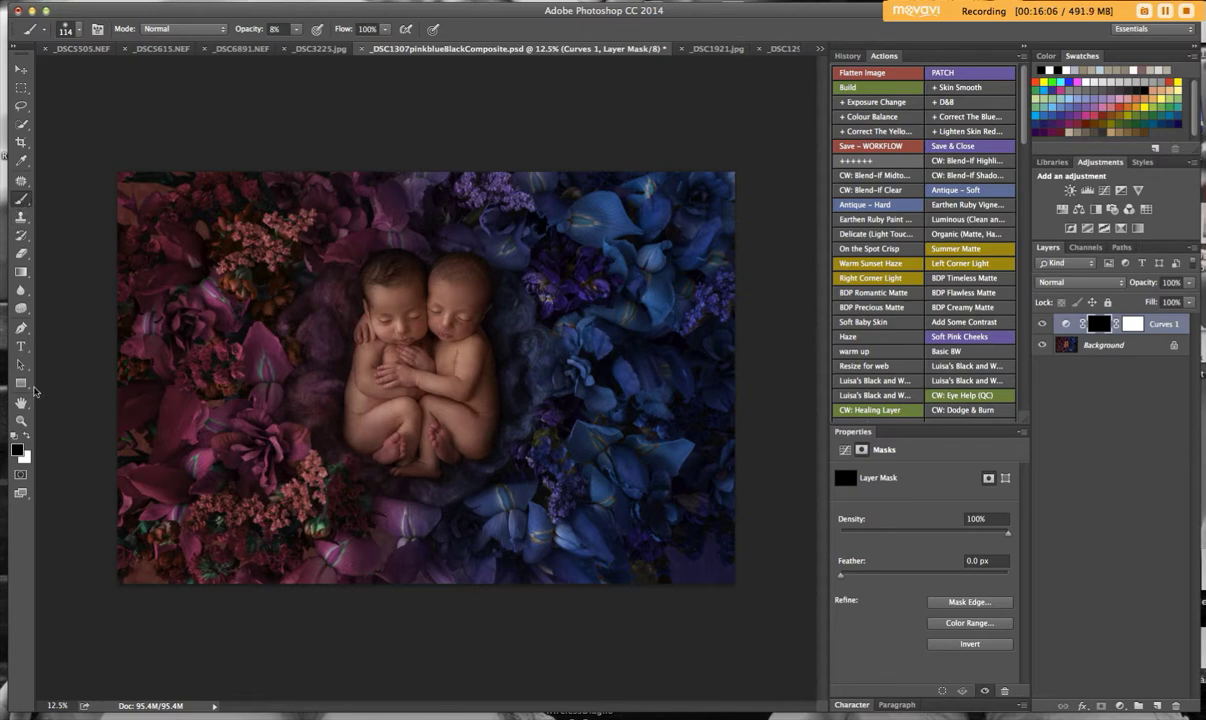
Brighten the twins' heads and bodies by painting the Curves layer mask with a soft white 492 px brush at 8% opacity.
left_click(26, 437)
left_click(78, 33)
left_click_drag(150, 70, 163, 70)
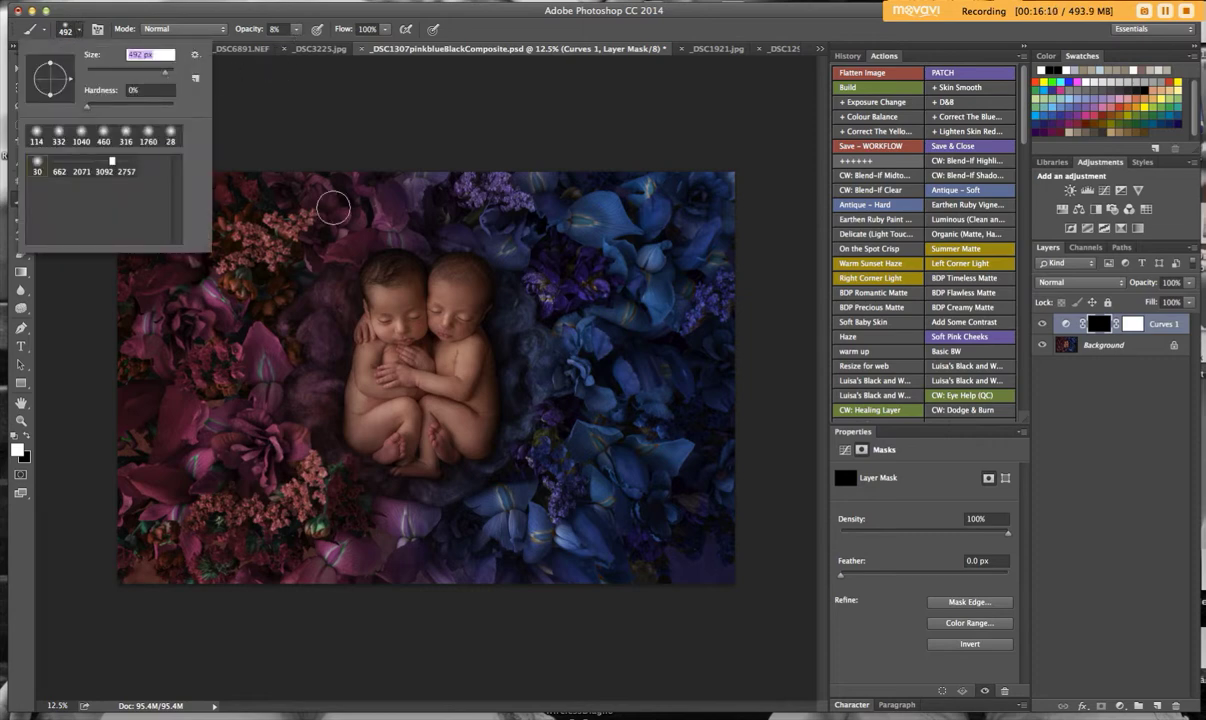
left_click(373, 296)
mouse_move(390, 310)
left_mouse_down()
mouse_move(462, 320)
mouse_move(414, 302)
mouse_move(378, 305)
left_mouse_up()
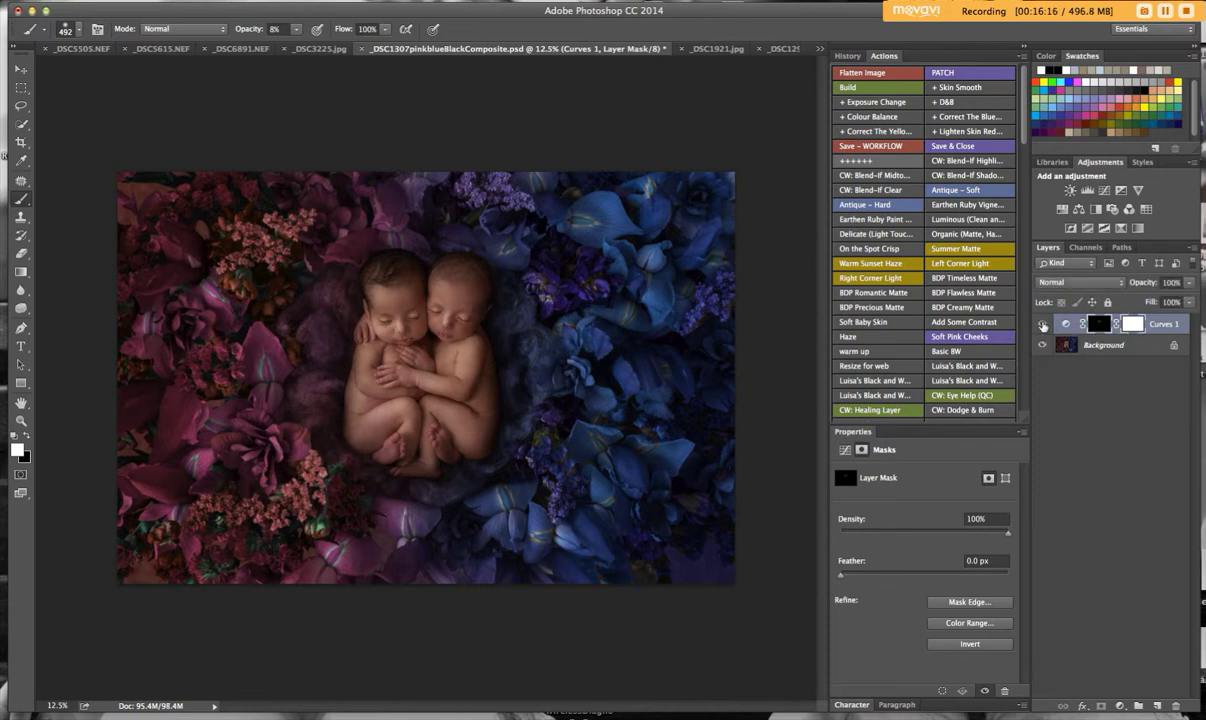
mouse_move(474, 432)
left_mouse_down()
mouse_move(446, 398)
mouse_move(442, 326)
mouse_move(404, 408)
mouse_move(363, 425)
mouse_move(340, 400)
mouse_move(437, 354)
mouse_move(460, 322)
mouse_move(443, 300)
mouse_move(423, 308)
mouse_move(381, 276)
mouse_move(400, 303)
mouse_move(425, 298)
mouse_move(448, 390)
mouse_move(444, 414)
mouse_move(388, 432)
mouse_move(447, 368)
mouse_move(447, 270)
mouse_move(450, 312)
mouse_move(464, 318)
mouse_move(449, 390)
mouse_move(360, 402)
mouse_move(446, 384)
left_mouse_up()
Flatten the image, then run the warm up action with an added vector mask and its layer mask inverted to black.
left_click(891, 74)
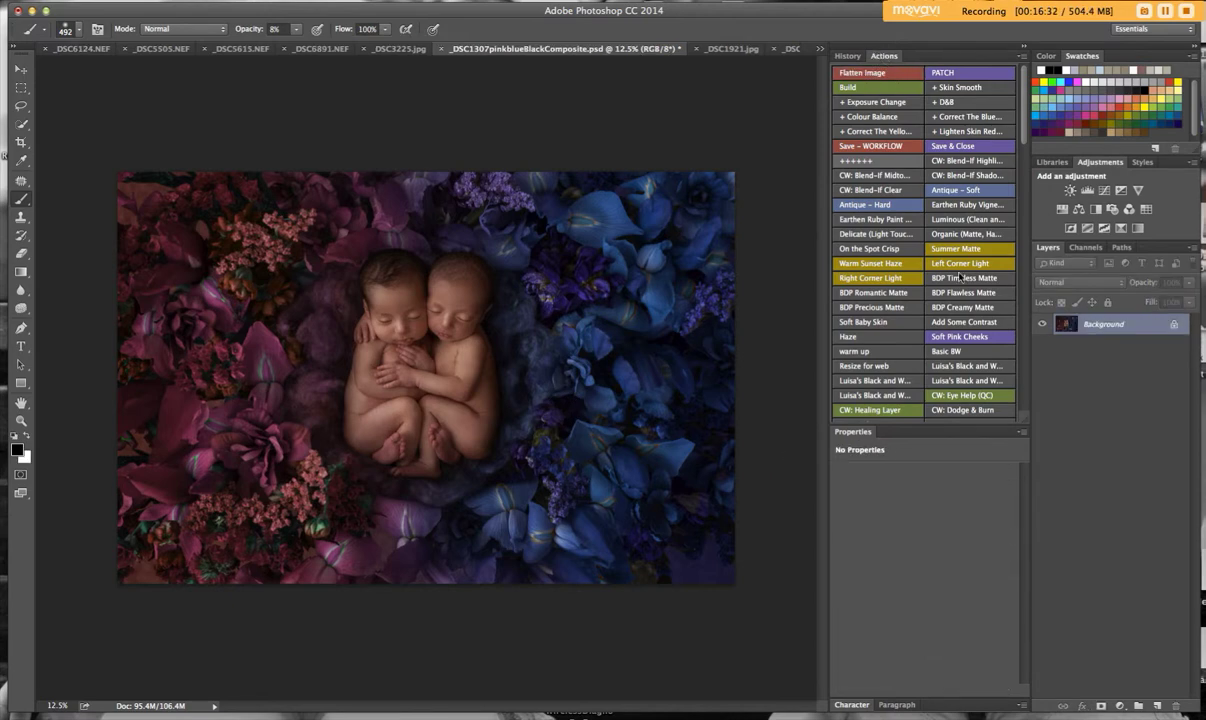
left_click(893, 354)
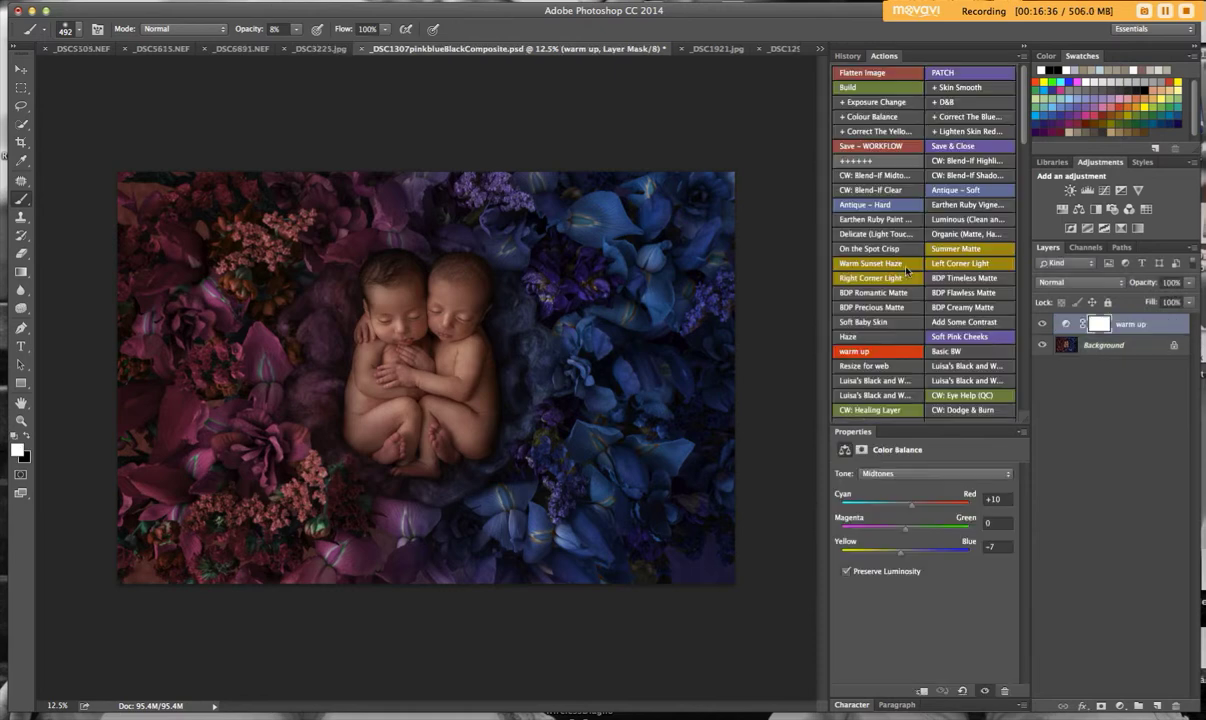
left_click(1101, 706)
left_click(1099, 324)
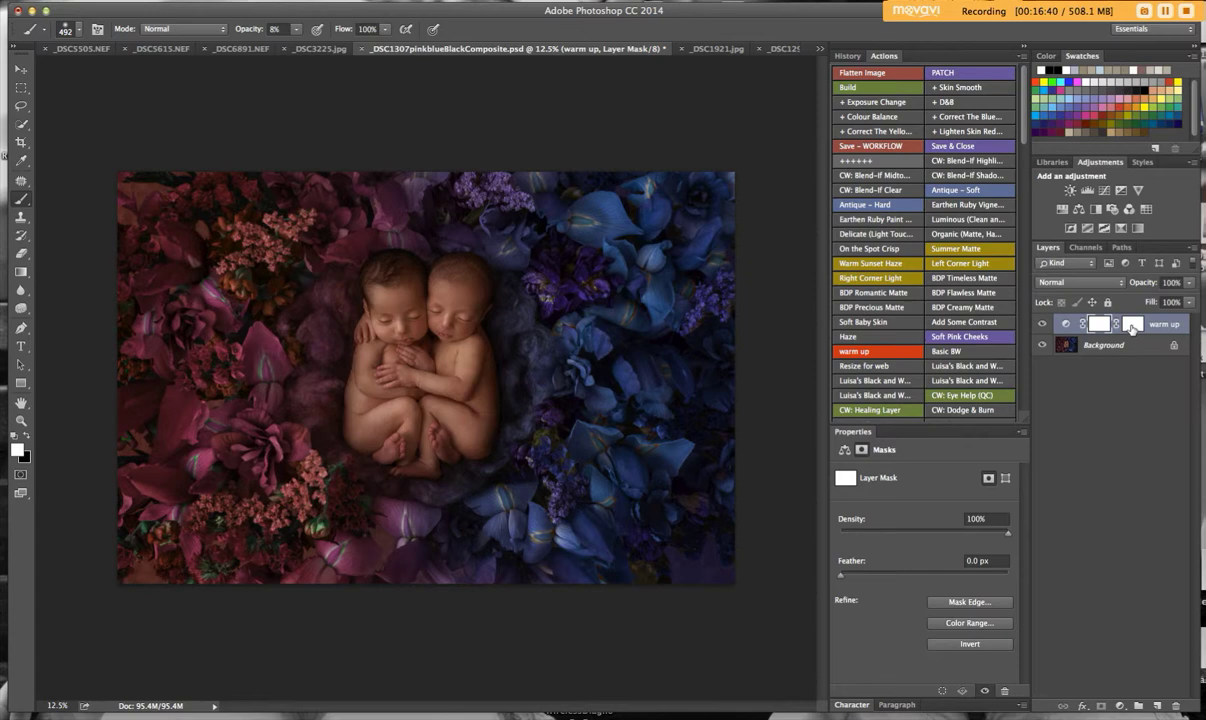
key("super+i")
Paint warmth over the twins on the warm up mask with a soft white 396 px brush at 19% opacity and flatten the image.
left_click(295, 29)
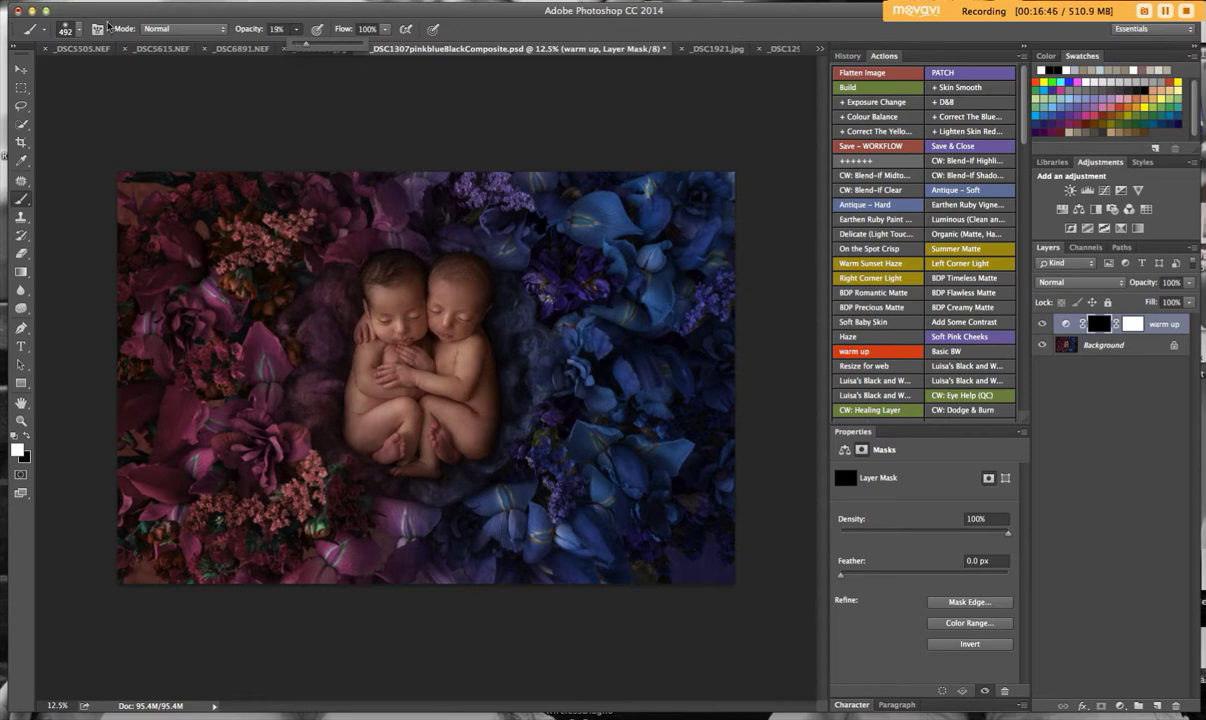
left_click(68, 29)
left_click_drag(158, 77, 153, 75)
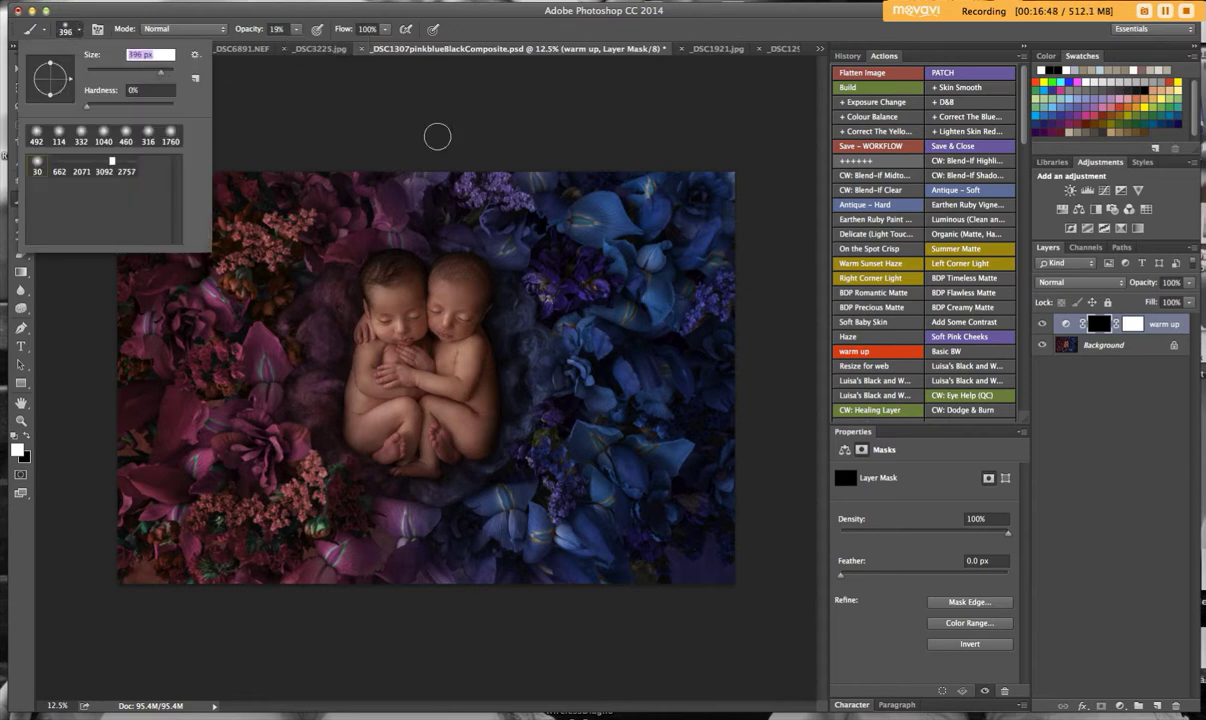
mouse_move(392, 340)
left_mouse_down()
mouse_move(356, 373)
mouse_move(347, 437)
mouse_move(394, 424)
mouse_move(433, 466)
mouse_move(434, 429)
mouse_move(464, 451)
mouse_move(503, 374)
mouse_move(496, 345)
mouse_move(482, 402)
mouse_move(438, 403)
mouse_move(370, 374)
mouse_move(356, 352)
mouse_move(340, 440)
mouse_move(468, 444)
mouse_move(495, 410)
mouse_move(490, 286)
mouse_move(463, 260)
mouse_move(383, 249)
mouse_move(323, 330)
mouse_move(339, 390)
mouse_move(354, 404)
mouse_move(367, 393)
mouse_move(370, 363)
mouse_move(379, 463)
mouse_move(468, 456)
mouse_move(414, 432)
mouse_move(441, 423)
mouse_move(334, 422)
mouse_move(351, 435)
mouse_move(440, 440)
mouse_move(485, 438)
mouse_move(498, 423)
mouse_move(489, 307)
mouse_move(468, 265)
mouse_move(400, 254)
mouse_move(348, 297)
mouse_move(338, 432)
mouse_move(458, 449)
mouse_move(490, 415)
mouse_move(483, 285)
mouse_move(461, 261)
mouse_move(373, 256)
mouse_move(320, 348)
mouse_move(342, 415)
mouse_move(344, 382)
mouse_move(362, 393)
mouse_move(358, 320)
mouse_move(372, 350)
mouse_move(348, 281)
mouse_move(380, 317)
mouse_move(379, 280)
mouse_move(410, 292)
mouse_move(457, 254)
mouse_move(506, 301)
mouse_move(507, 411)
mouse_move(463, 400)
mouse_move(325, 440)
mouse_move(405, 455)
mouse_move(477, 437)
left_mouse_up()
mouse_move(487, 340)
left_mouse_down()
mouse_move(337, 305)
mouse_move(359, 438)
left_mouse_up()
mouse_move(484, 366)
left_mouse_down()
mouse_move(485, 306)
mouse_move(374, 250)
mouse_move(358, 442)
mouse_move(430, 441)
mouse_move(475, 423)
mouse_move(502, 359)
mouse_move(485, 299)
mouse_move(435, 263)
mouse_move(374, 289)
mouse_move(364, 444)
mouse_move(446, 457)
mouse_move(497, 363)
mouse_move(486, 296)
mouse_move(359, 275)
left_mouse_up()
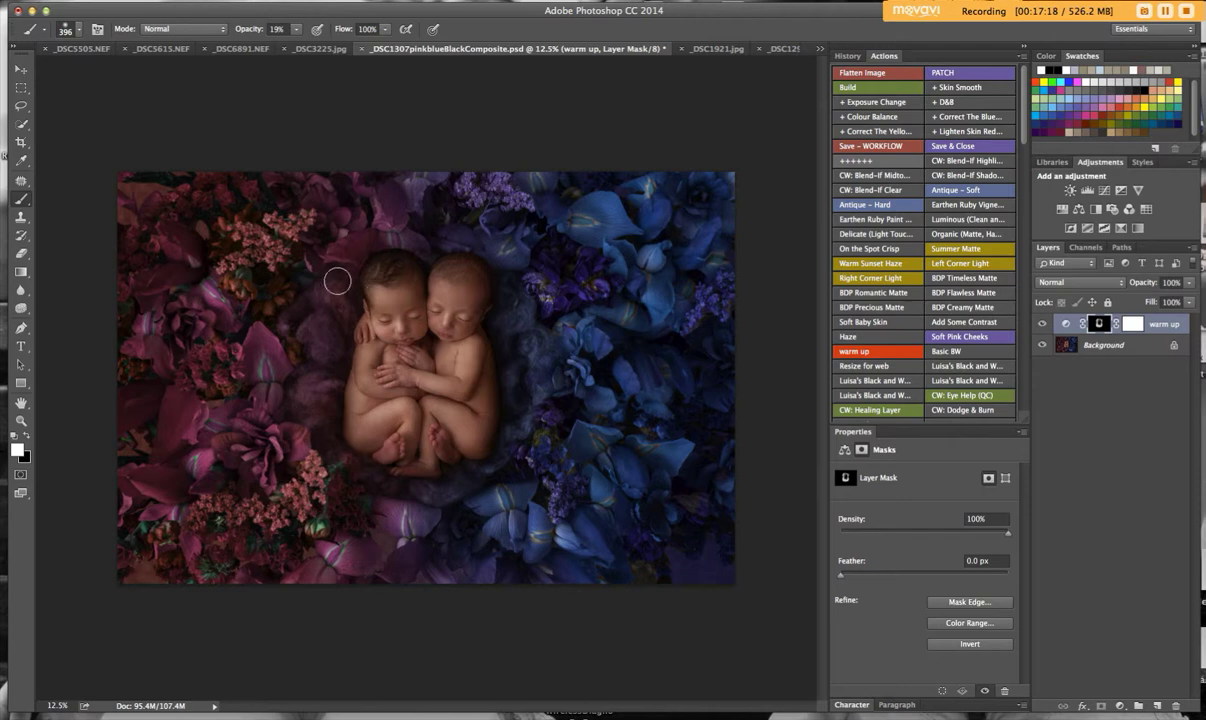
left_click(914, 79)
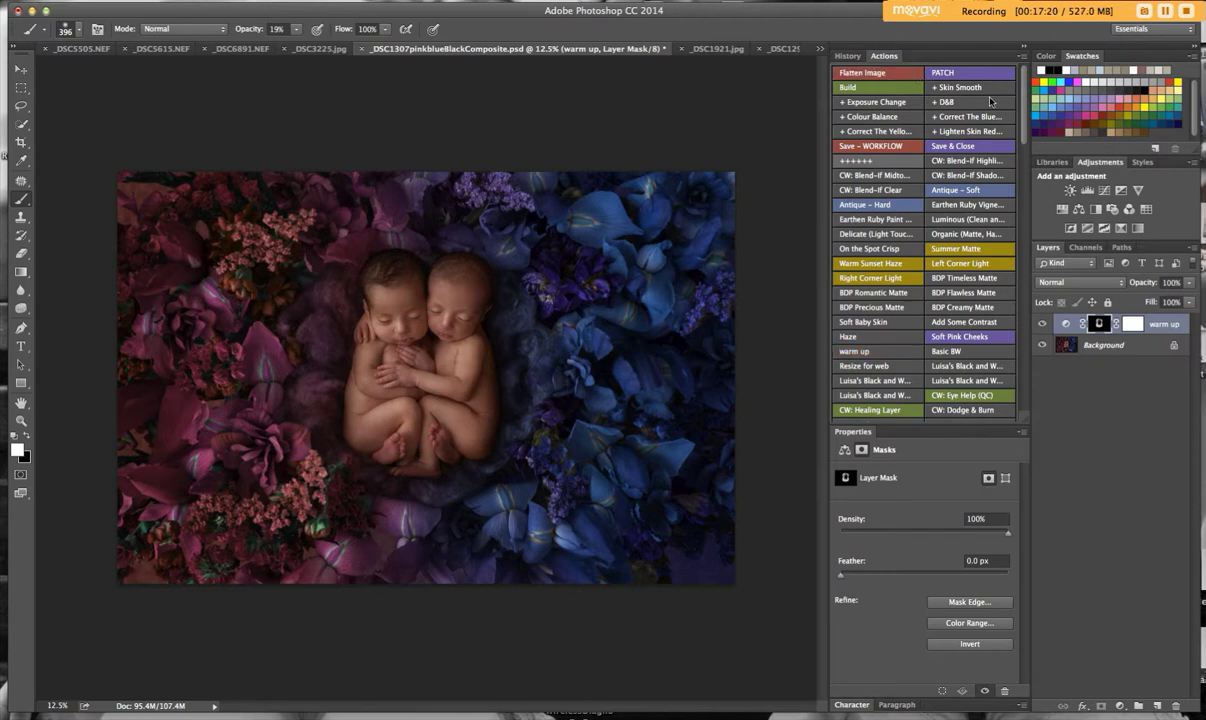
Run the D&B action and add another new layer in Soft Light mode filled with 50% gray.
left_click(926, 101)
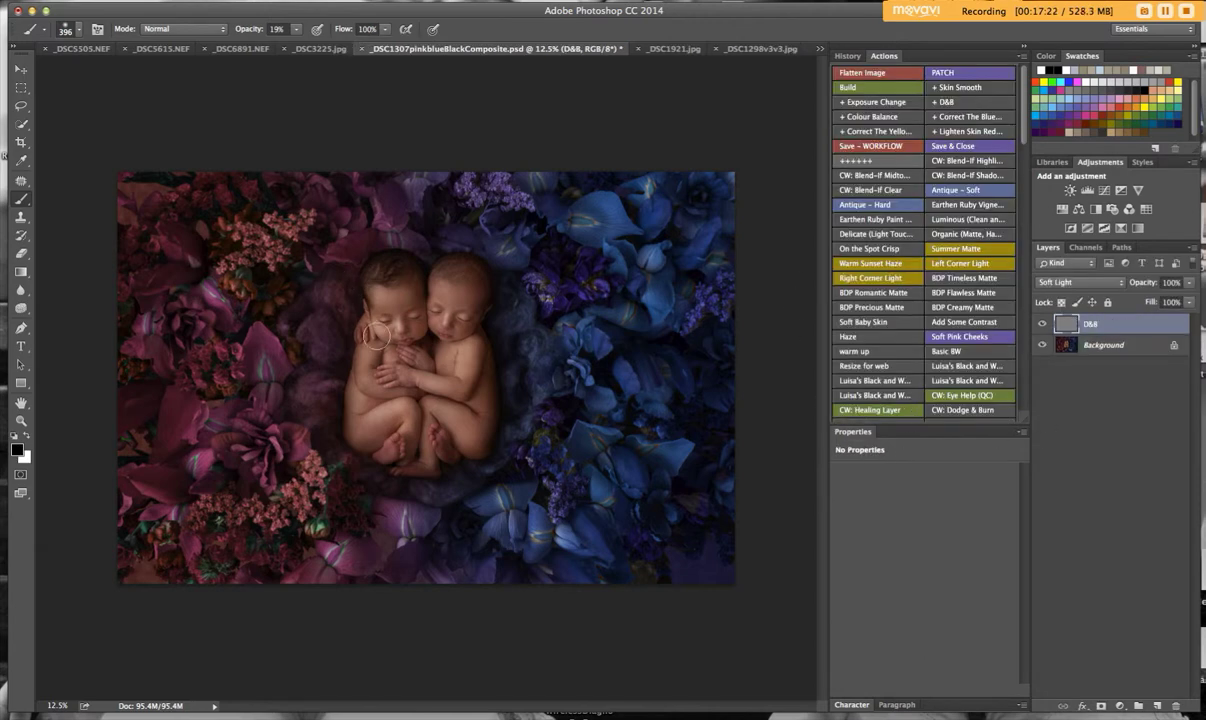
left_click(222, 0)
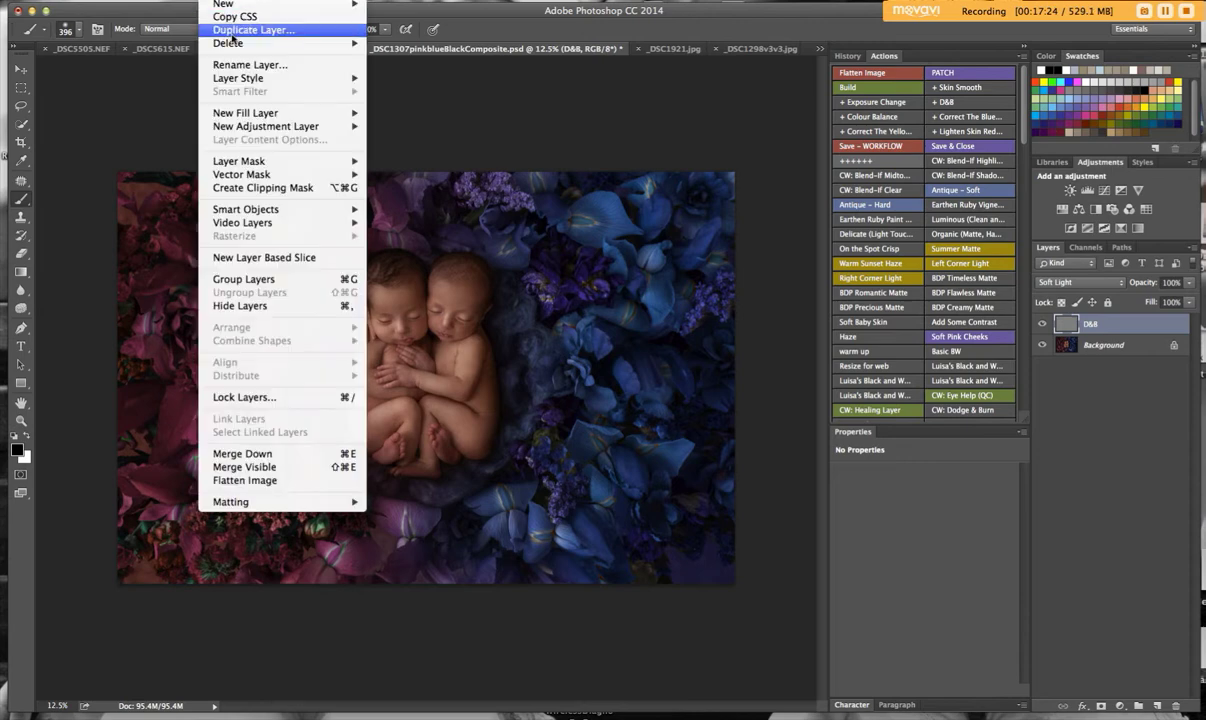
mouse_move(300, 4)
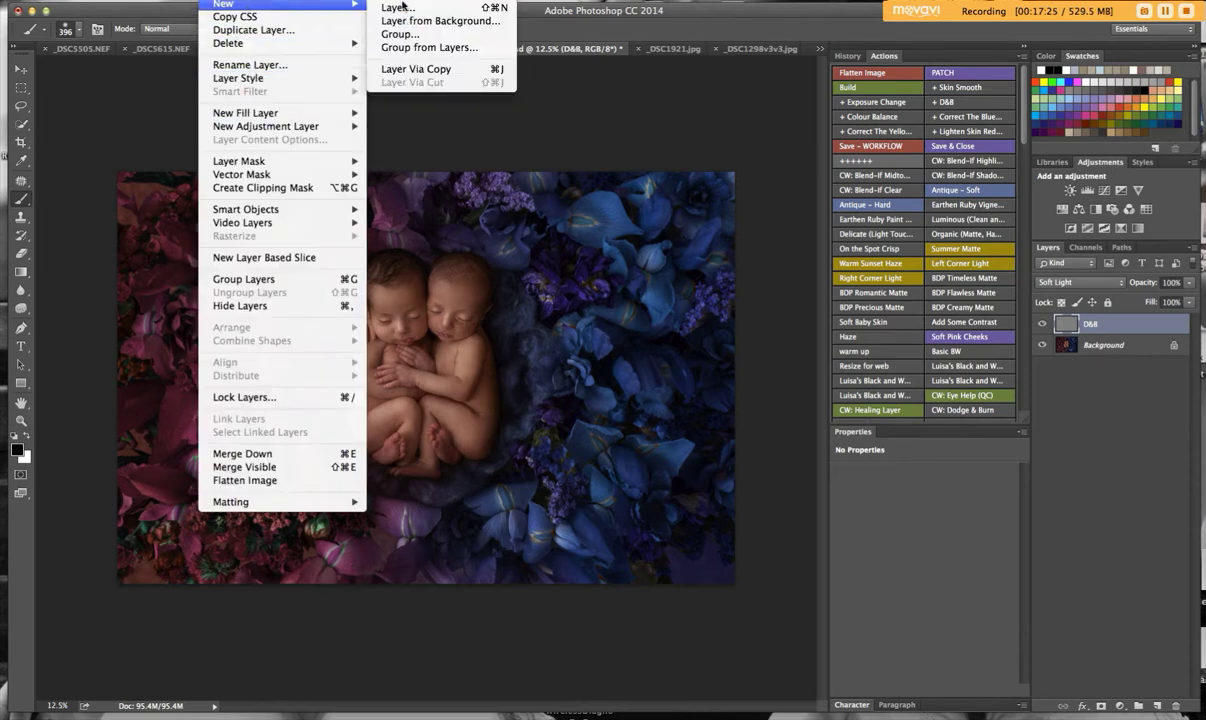
left_click(400, 6)
left_click(640, 357)
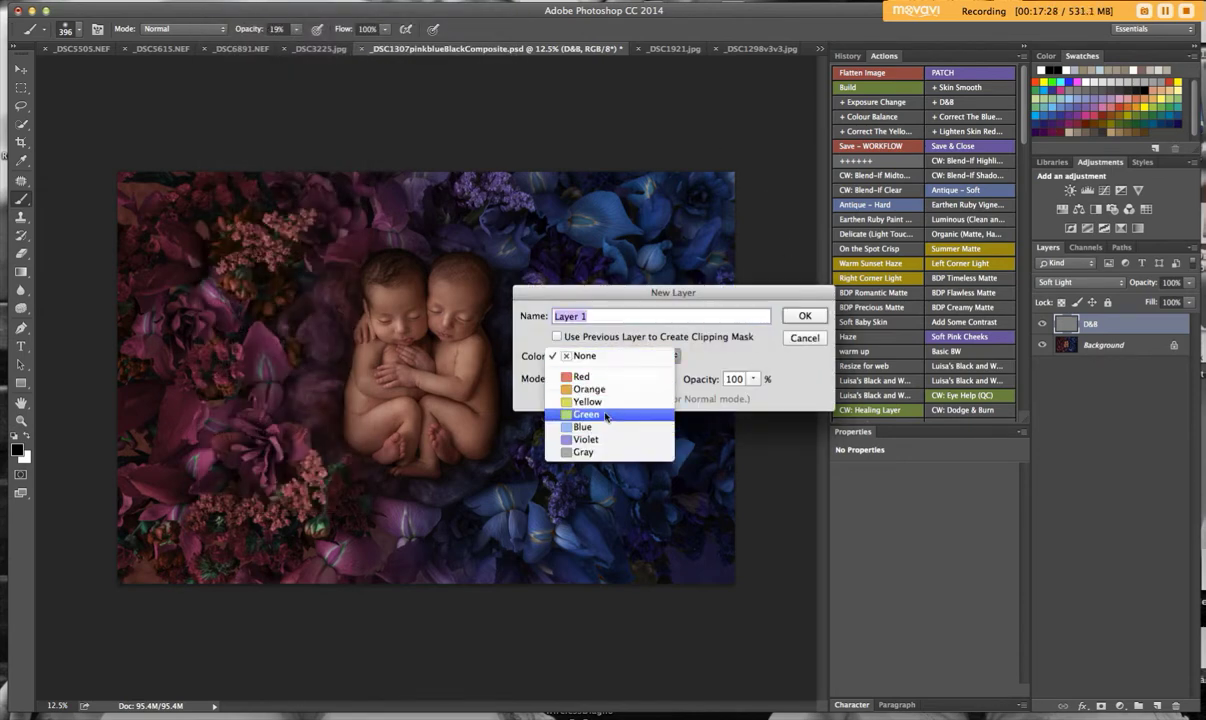
left_click(704, 362)
left_click(612, 378)
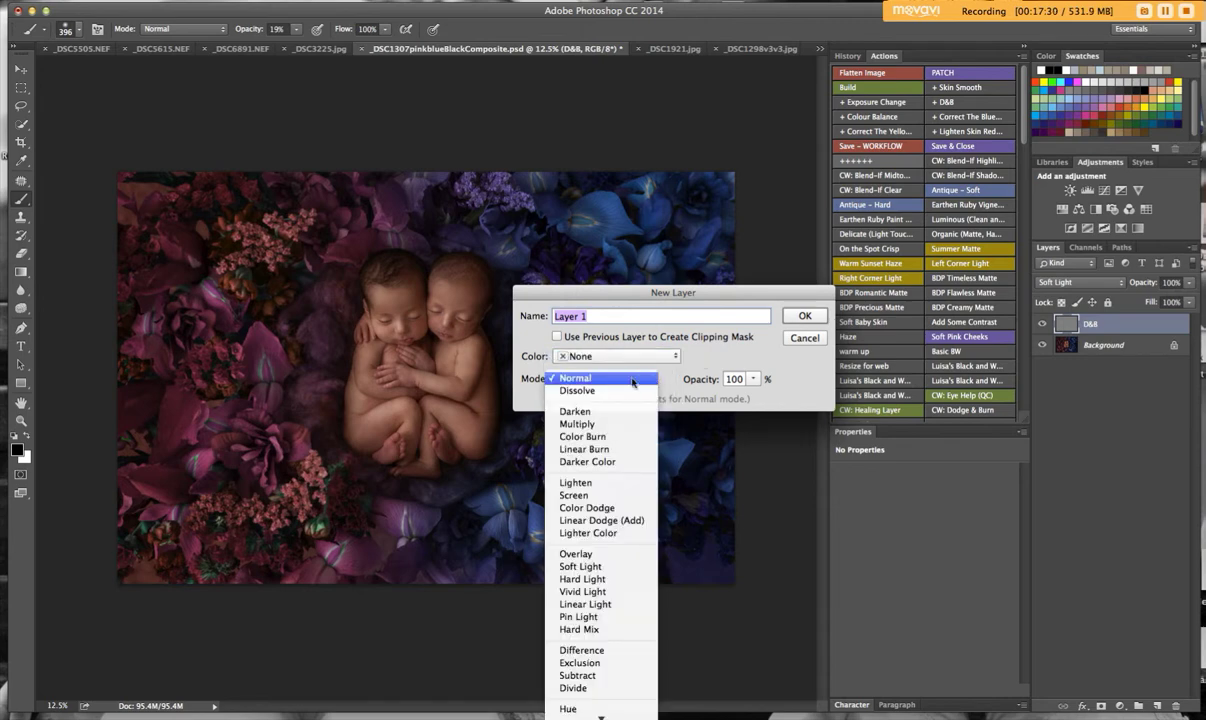
key("Return")
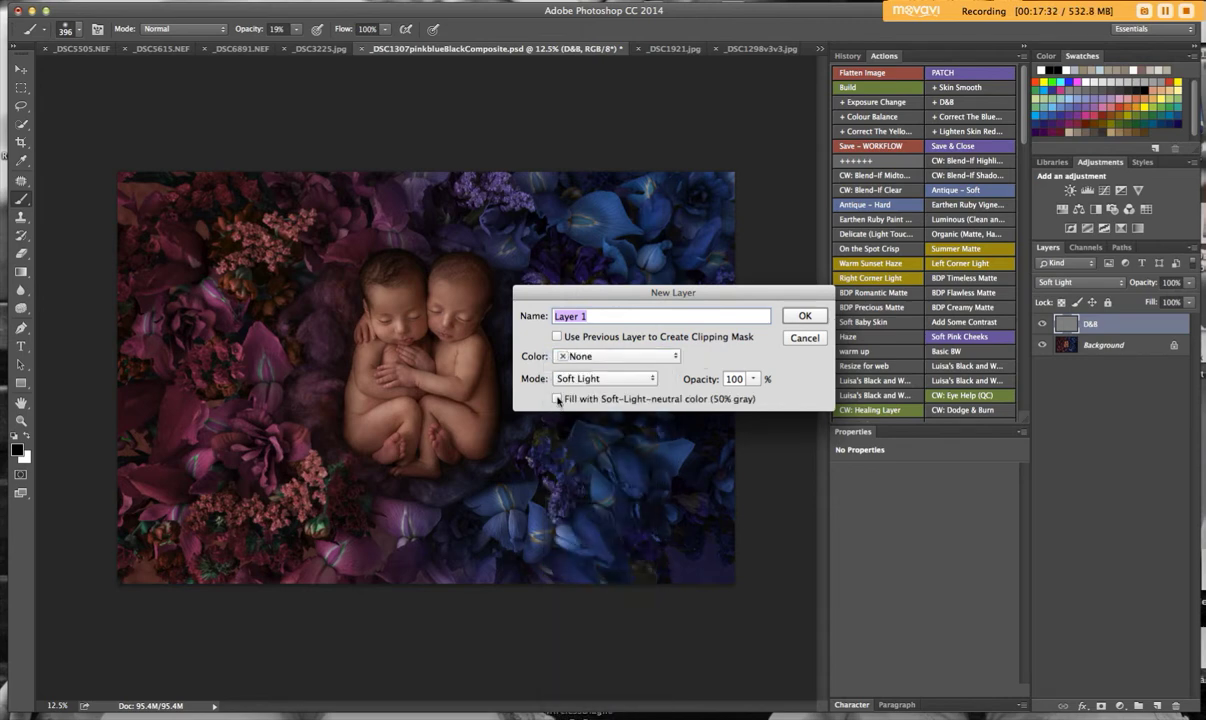
left_click(802, 318)
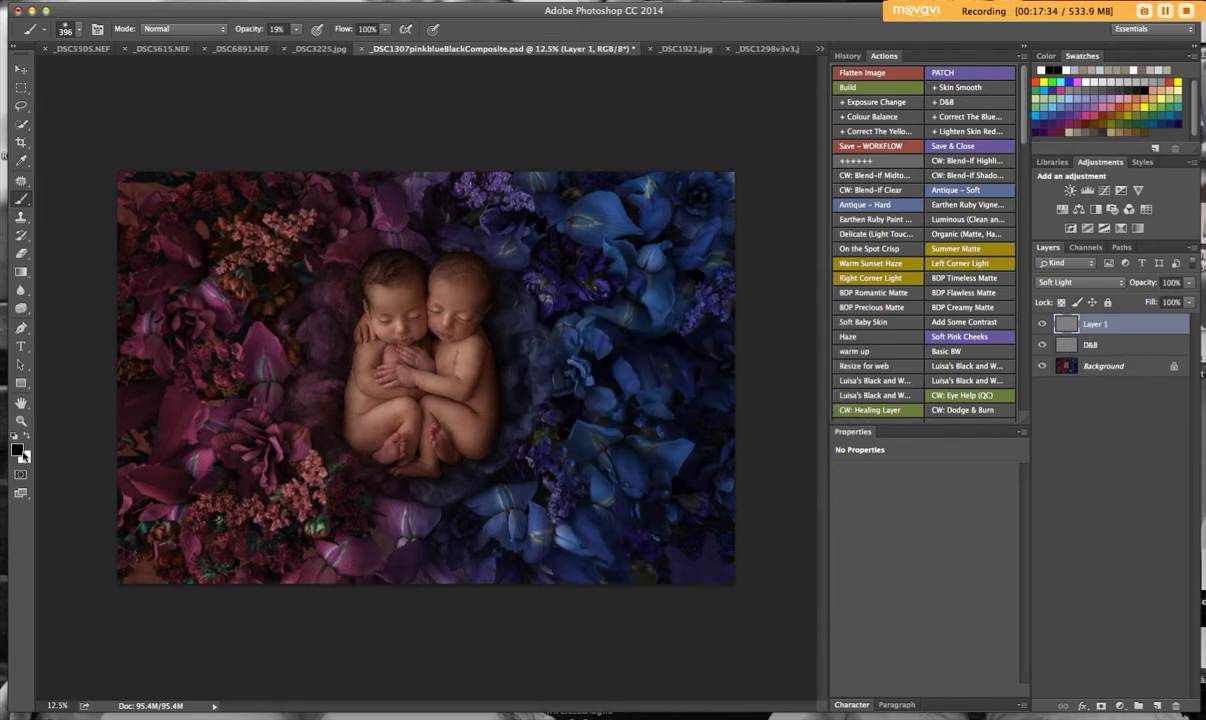
Darken the wrap beside the left twin's head and body on Layer 1 with a soft black 156 px brush at 7% opacity.
left_click(27, 440)
left_click(76, 36)
left_click_drag(157, 64, 153, 76)
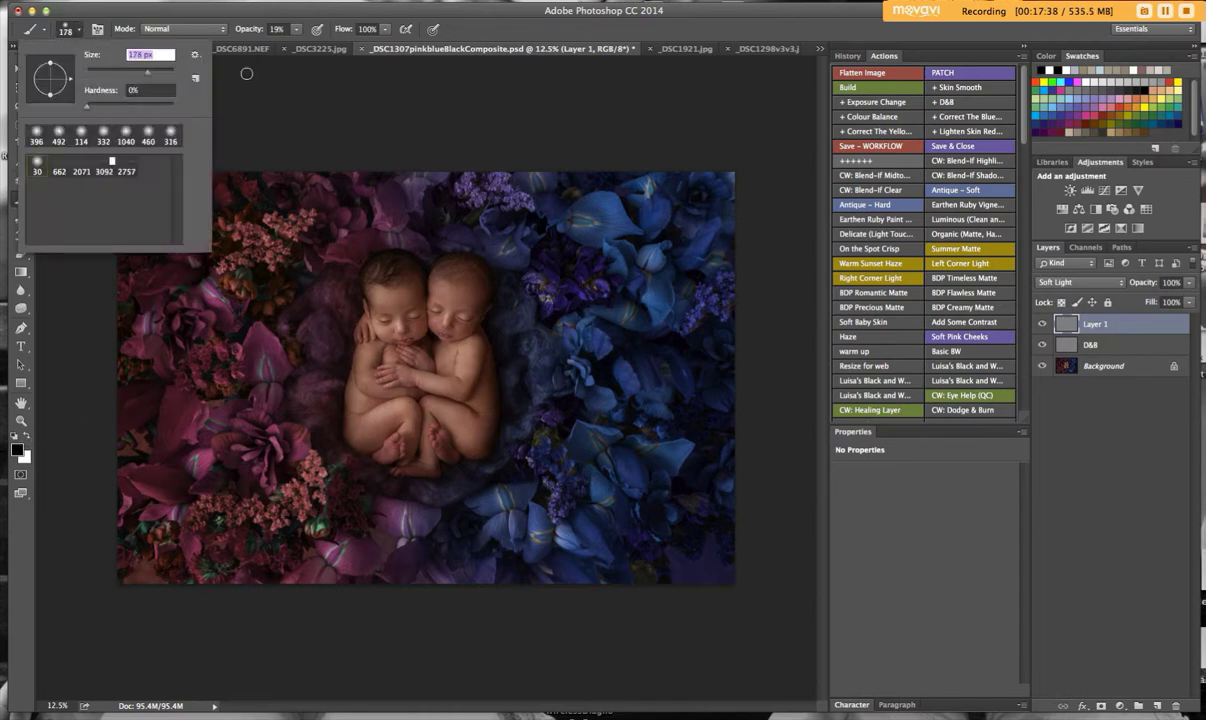
left_click_drag(285, 50, 296, 46)
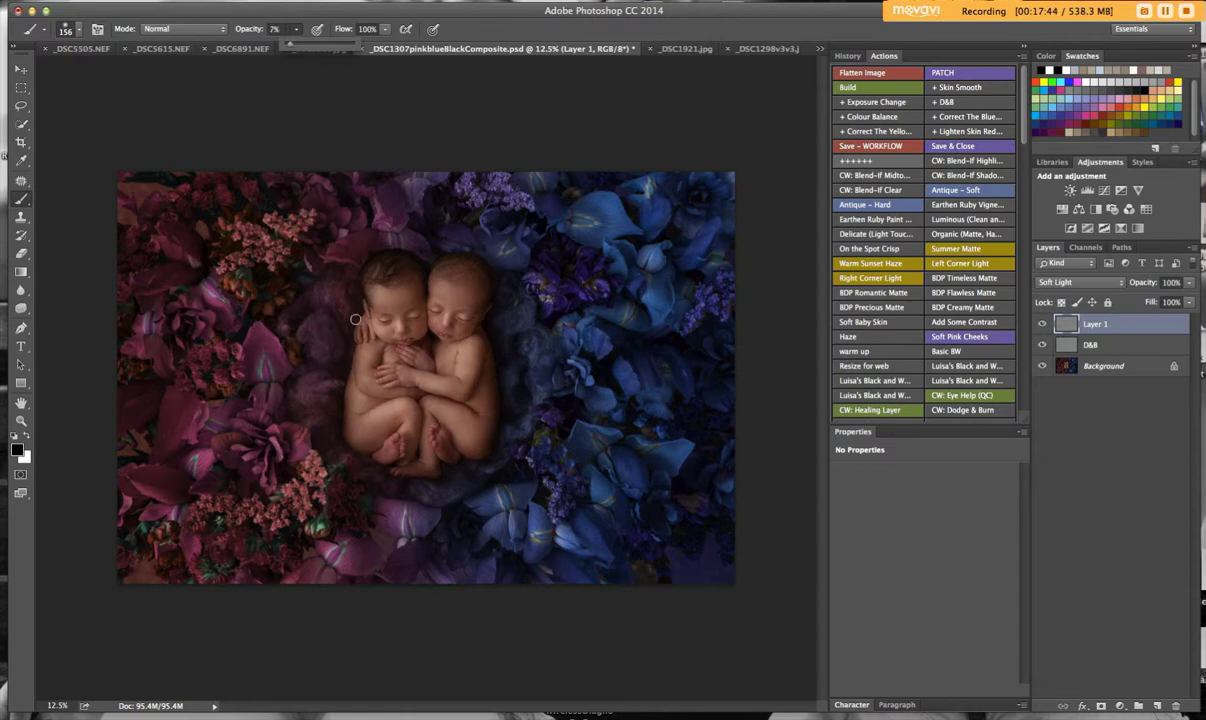
left_click_drag(363, 314, 346, 292)
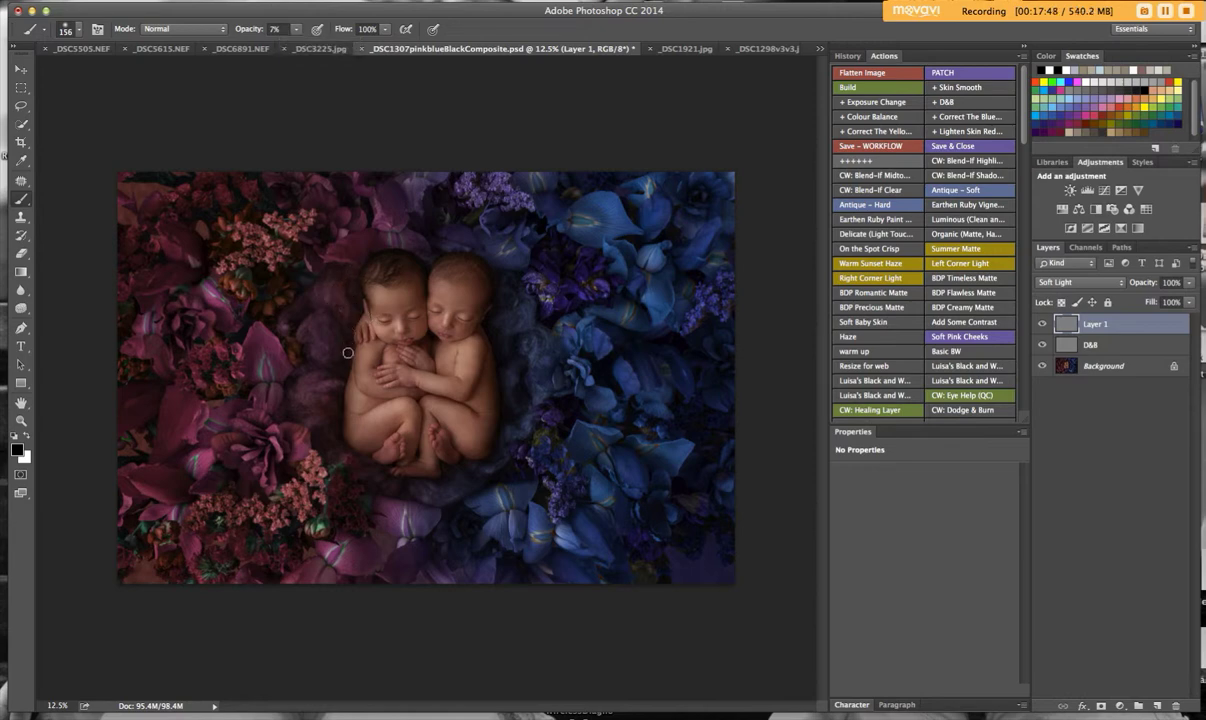
left_click_drag(297, 396, 341, 387)
Burn the flowers around the twins and towards the image edges on Layer 1 with a soft black 1760 px brush at 7% opacity.
key("super+minus")
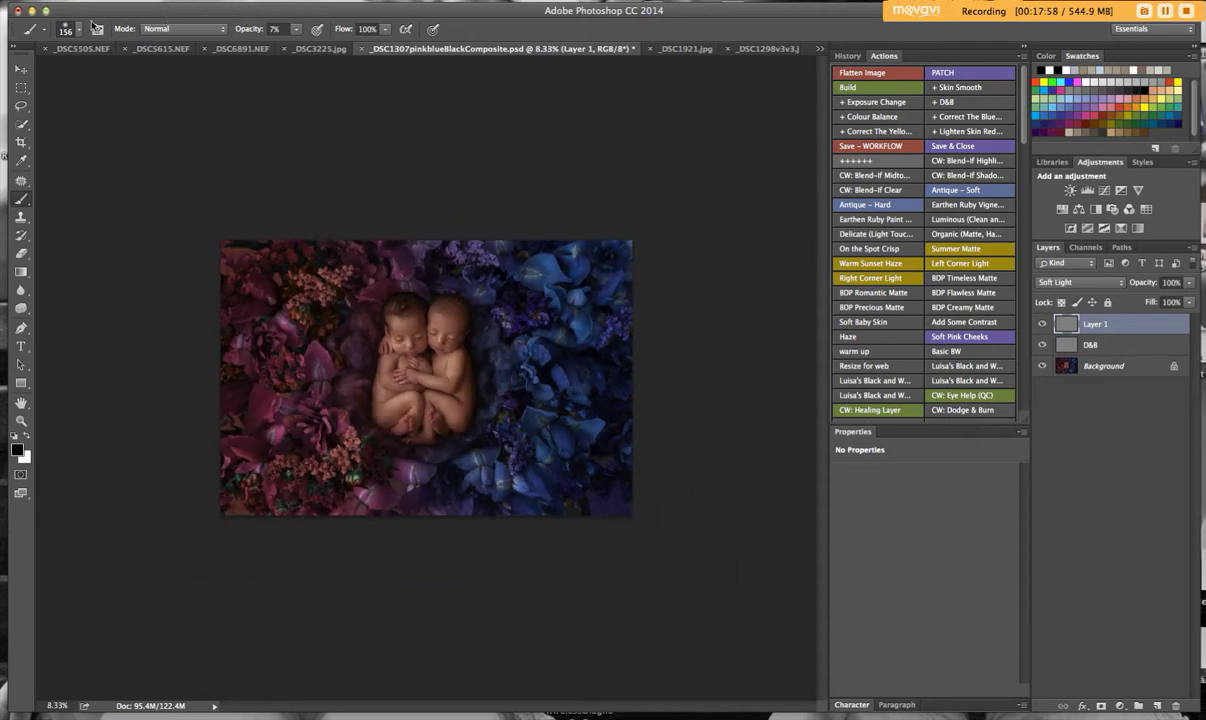
key("super+minus")
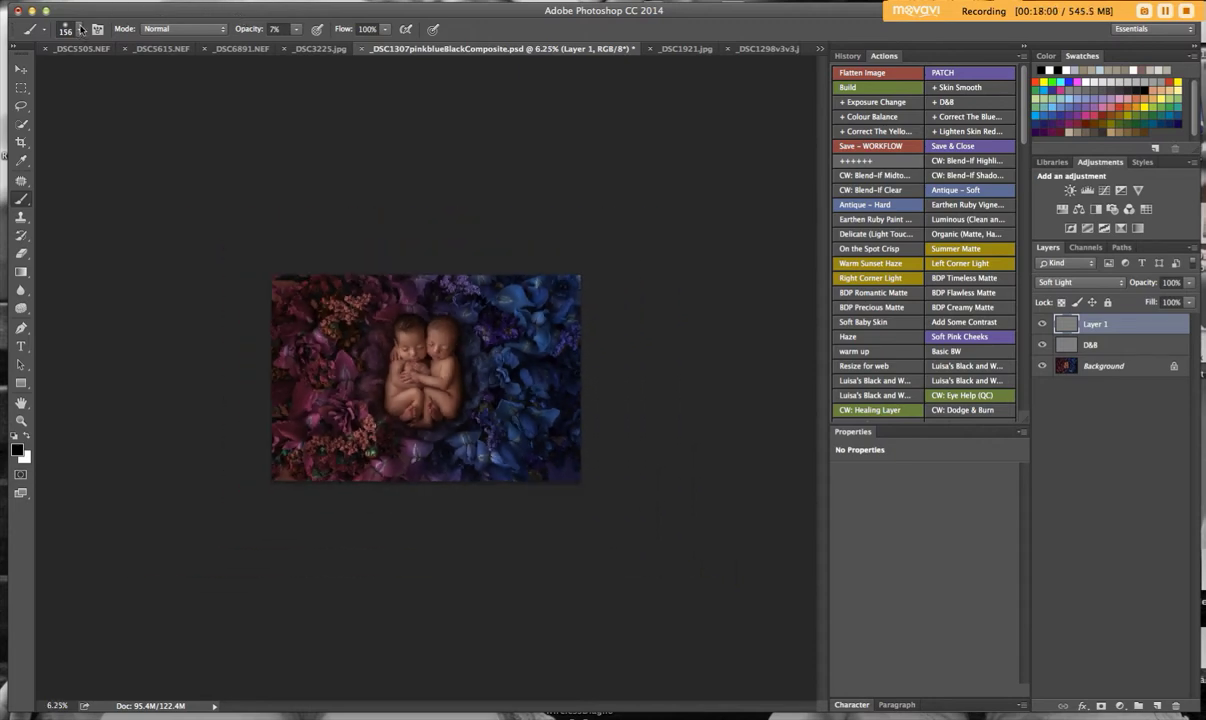
left_click(80, 33)
left_click(168, 75)
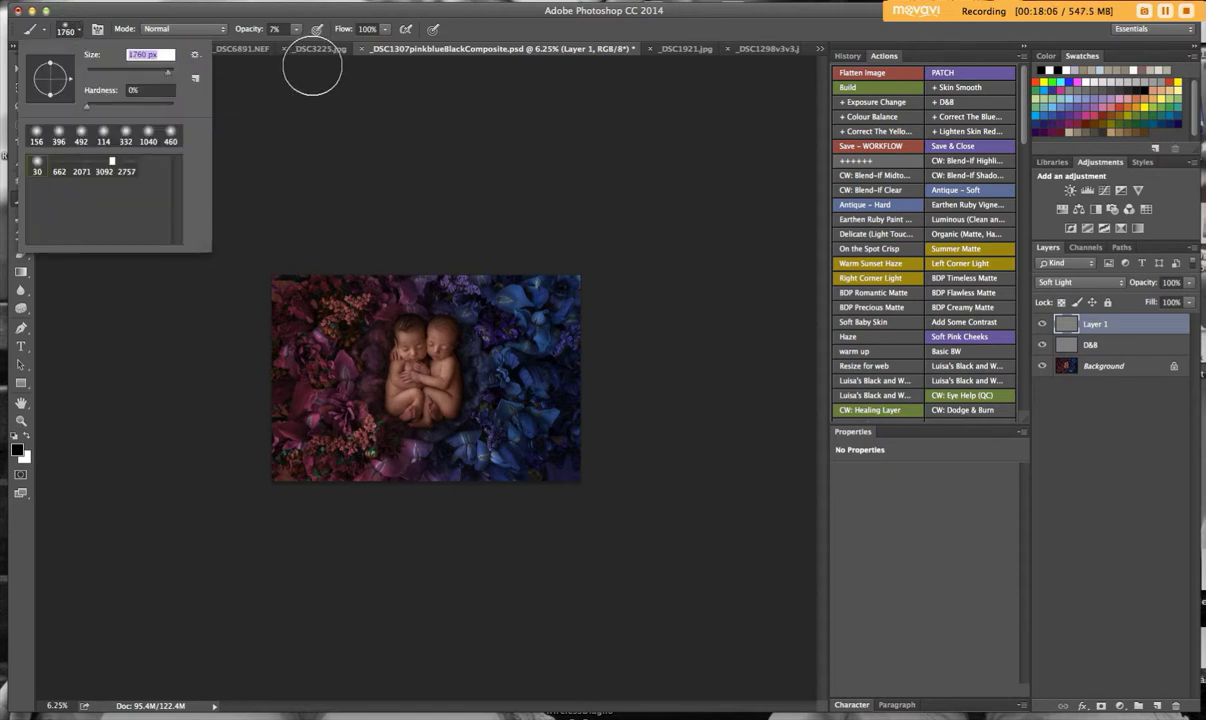
key("Return")
key("super+minus")
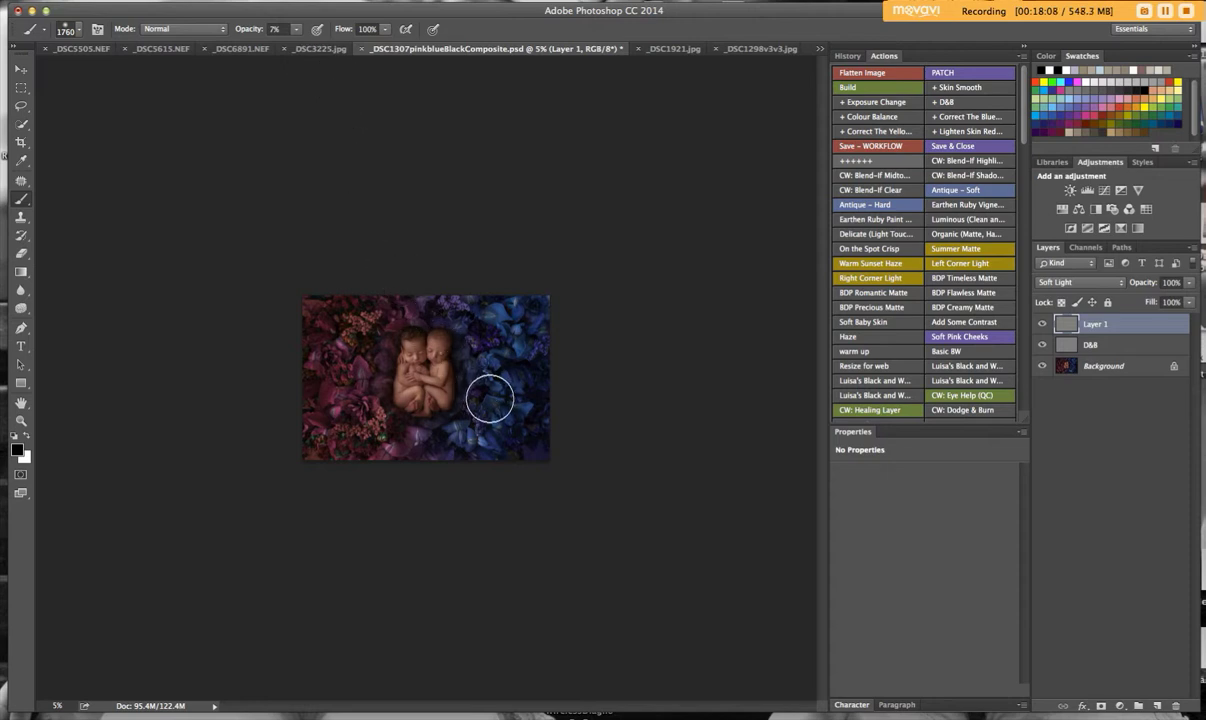
mouse_move(462, 413)
left_mouse_down()
mouse_move(427, 416)
mouse_move(396, 407)
mouse_move(386, 379)
mouse_move(437, 420)
mouse_move(449, 392)
mouse_move(481, 414)
mouse_move(432, 445)
mouse_move(326, 375)
left_mouse_up()
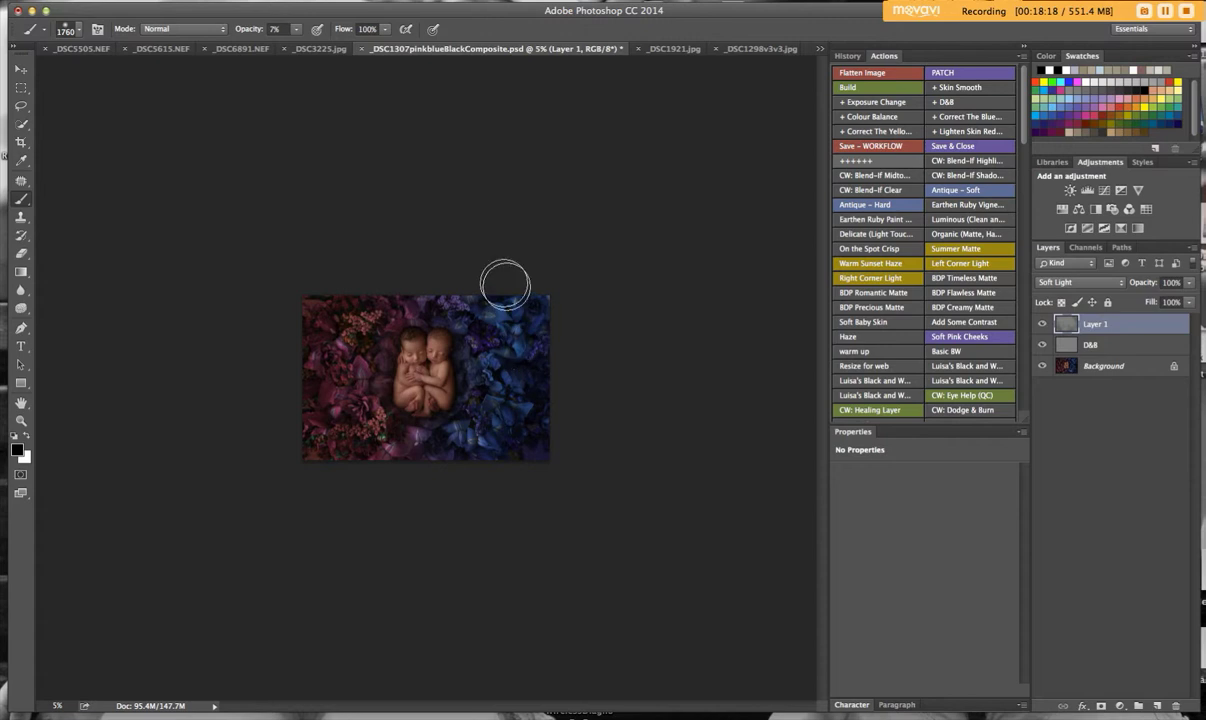
mouse_move(429, 388)
left_mouse_down()
mouse_move(370, 390)
mouse_move(480, 345)
mouse_move(529, 292)
left_mouse_up()
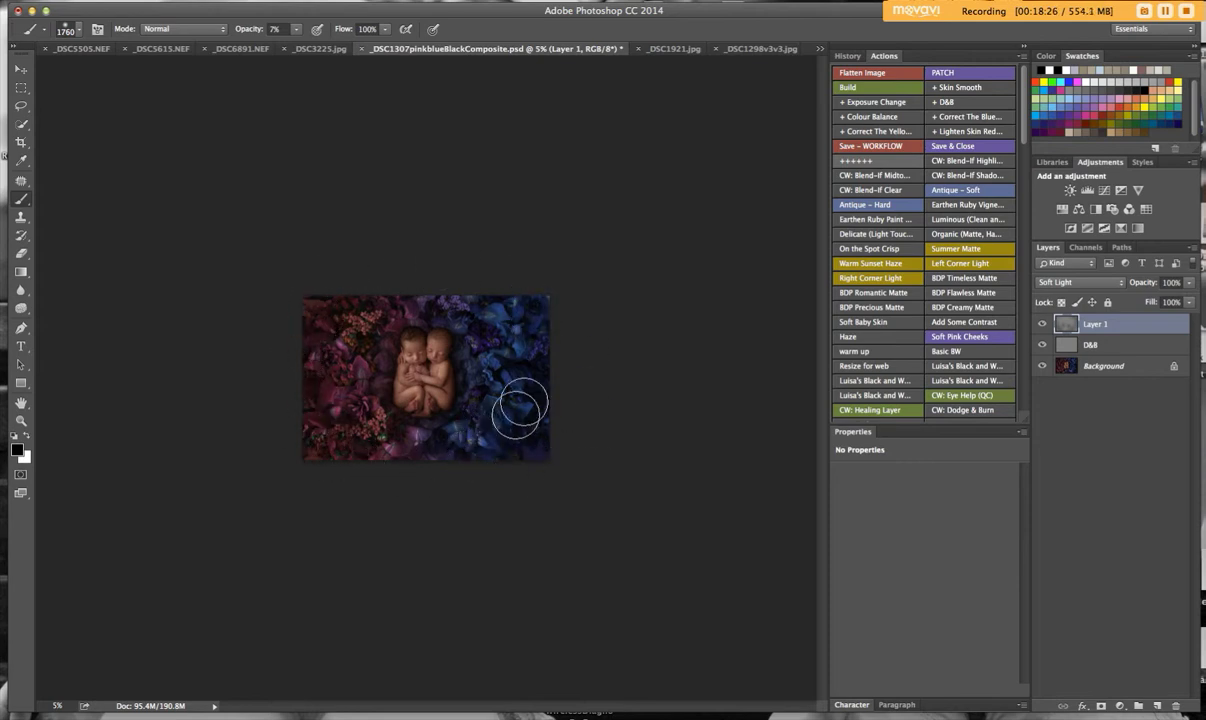
Compare the image with and without Layer 1 and lower the layer's opacity to about 71%.
key("super+plus")
key("super+plus")
key("super+plus")
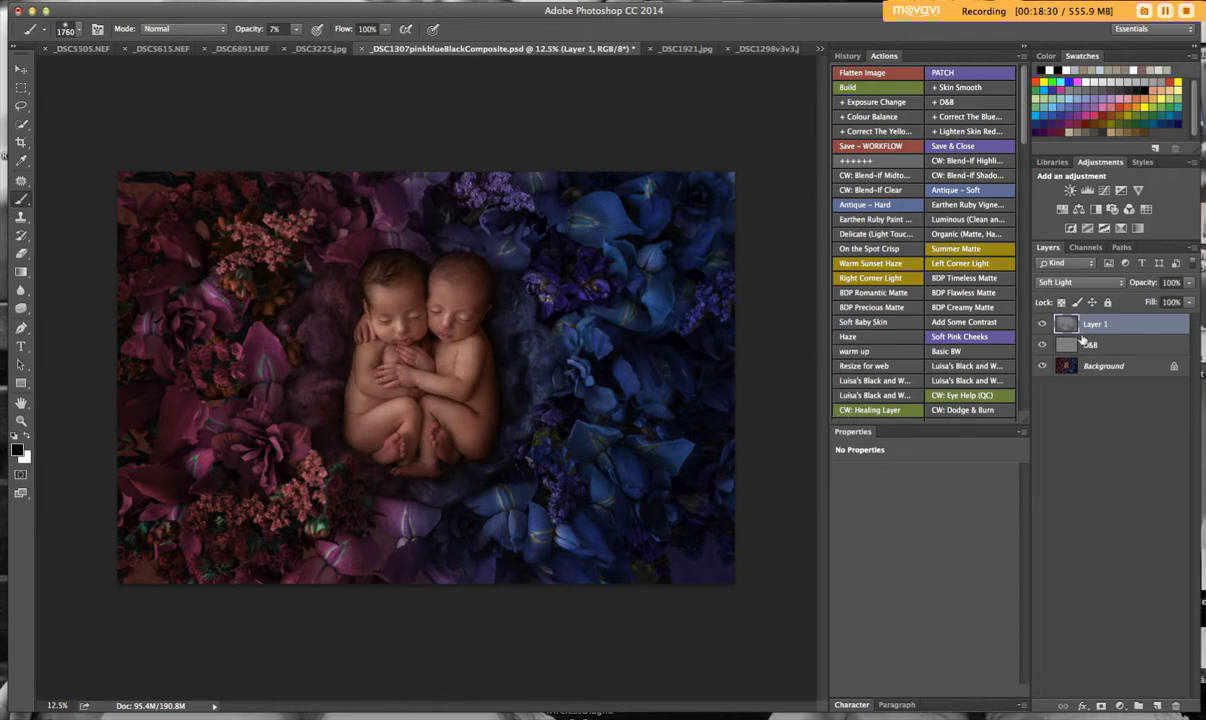
left_click(1043, 325)
left_click(1043, 325)
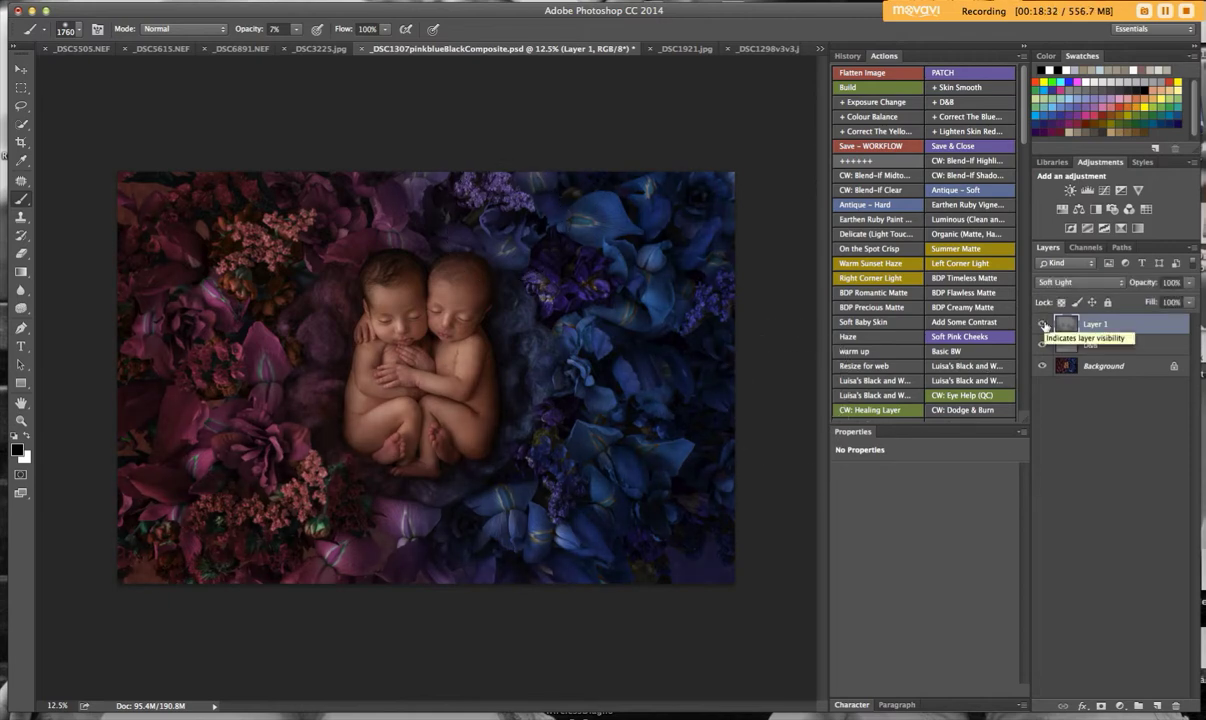
left_click(1043, 325)
left_click(1043, 325)
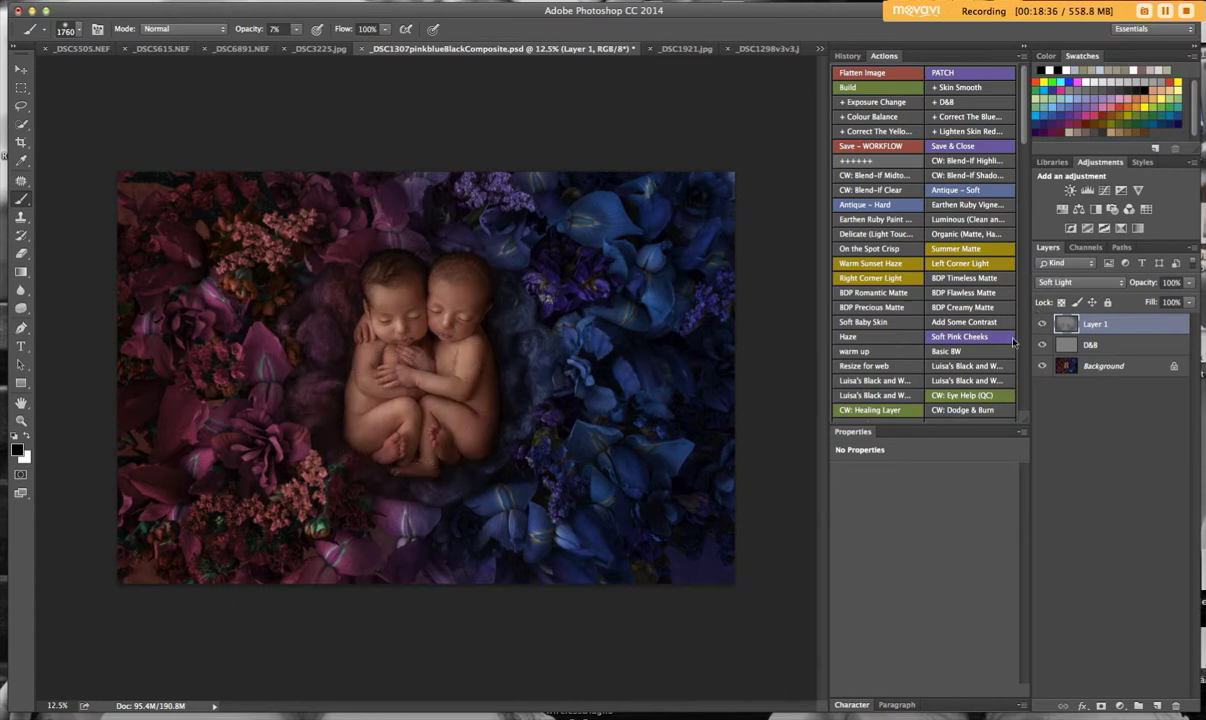
left_click(1188, 284)
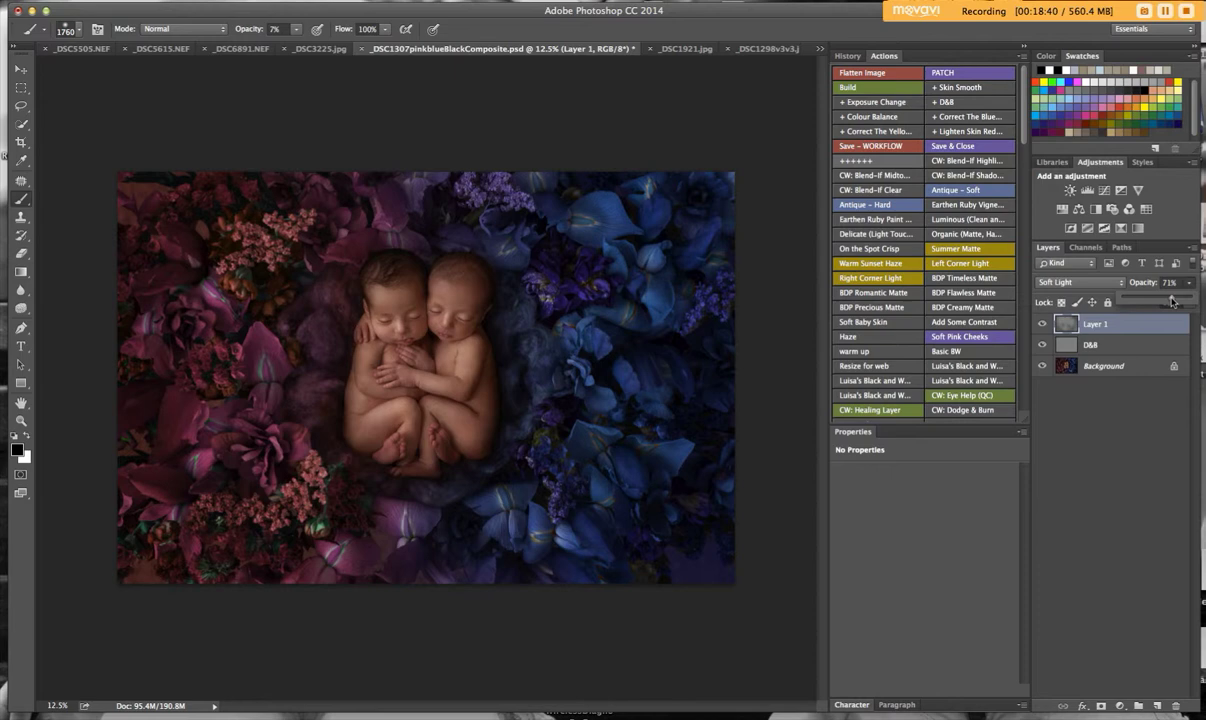
Flatten the image and apply the Summer Matte action at a very low layer opacity.
left_click(889, 75)
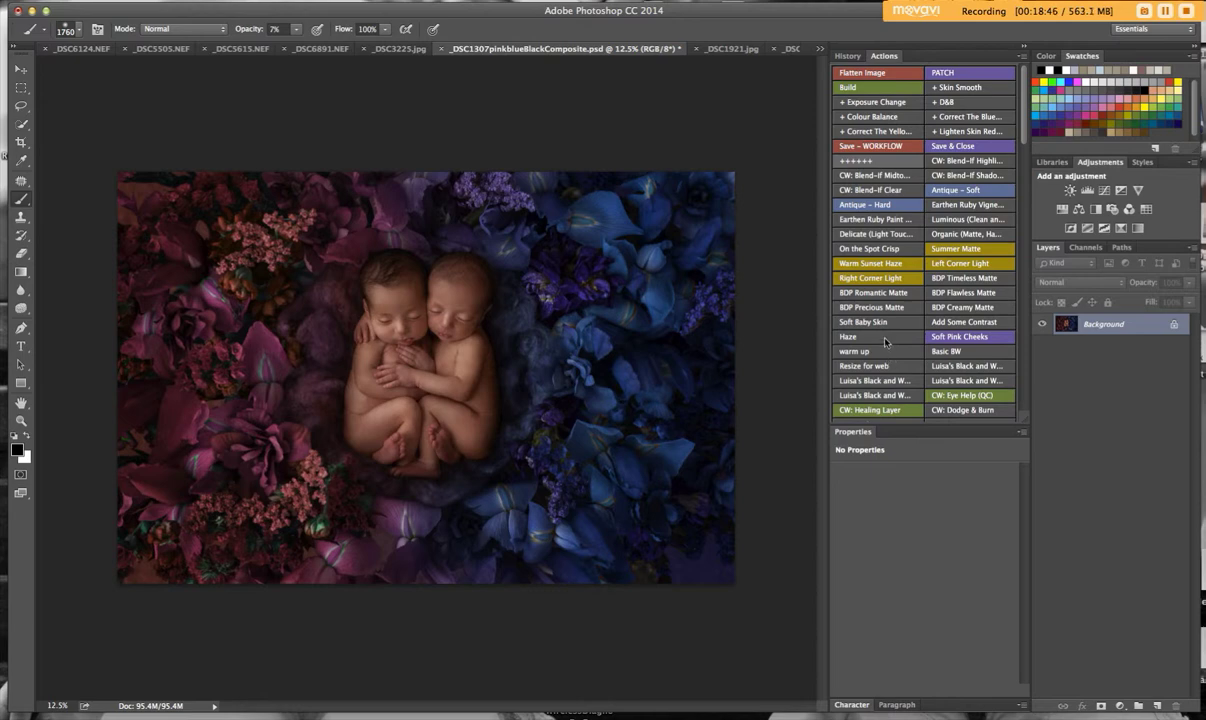
left_click(994, 251)
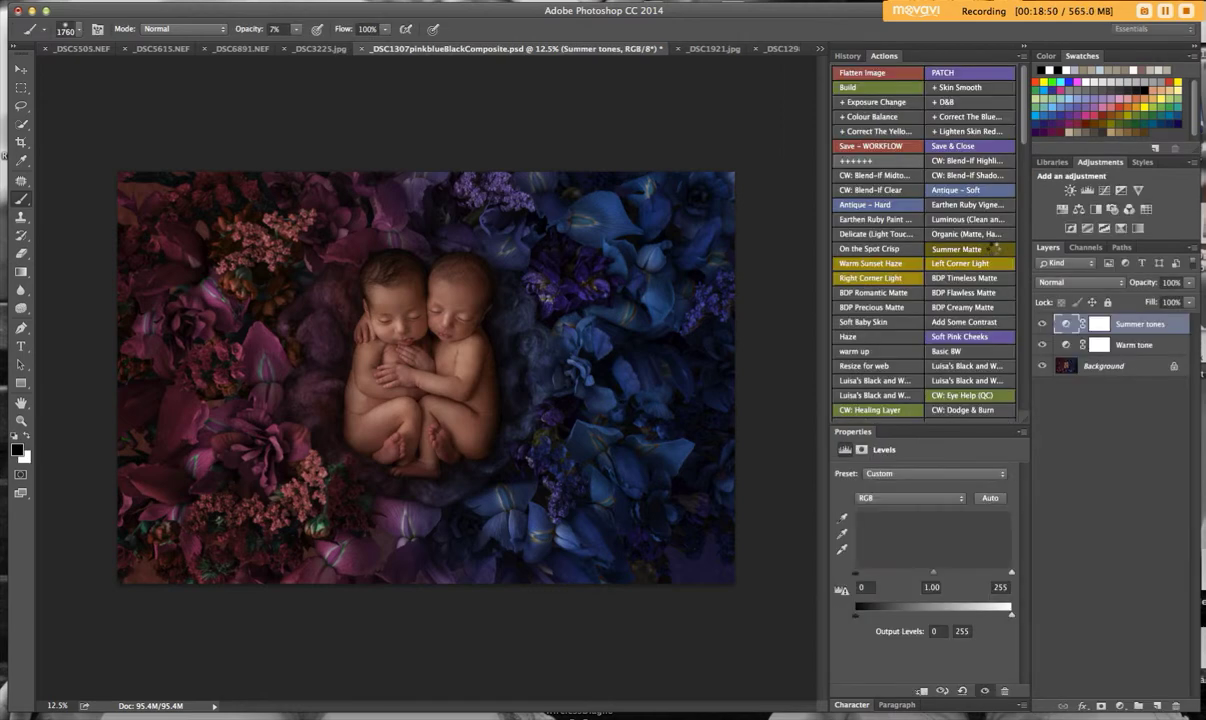
left_click(1178, 282)
left_click_drag(1116, 303, 1125, 302)
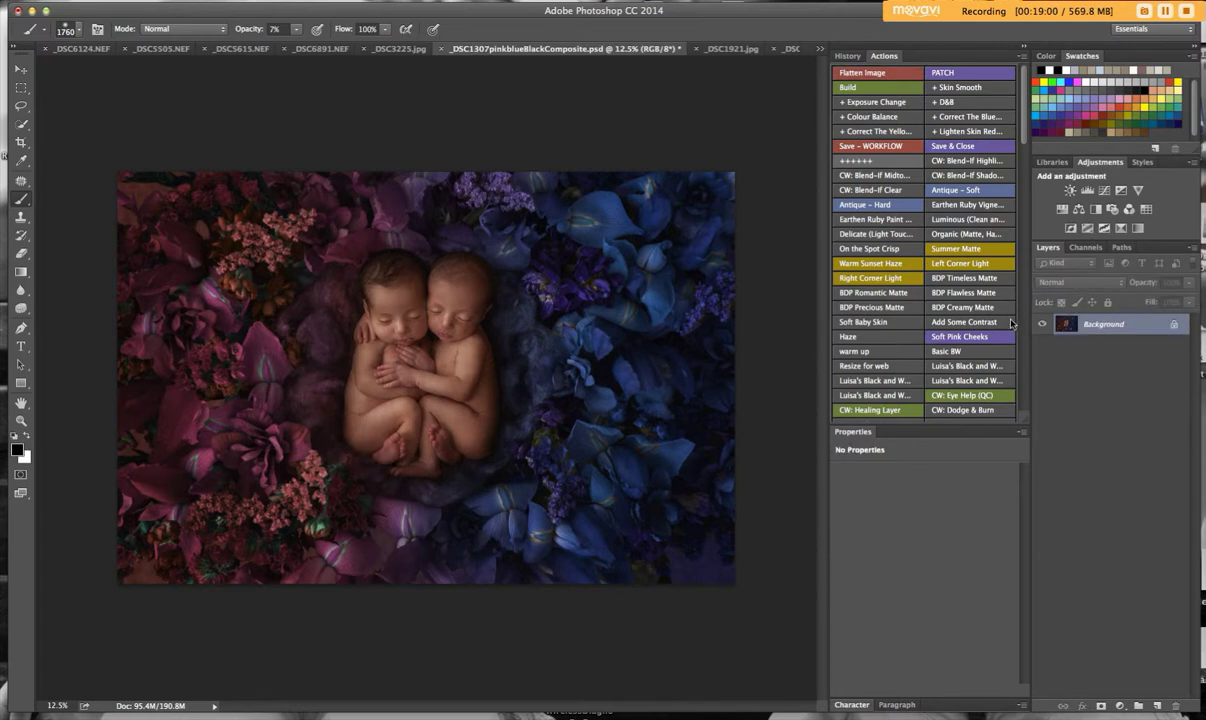
Run the Luminous action, add a vector mask to its group and invert the group's layer mask to black.
left_click(956, 222)
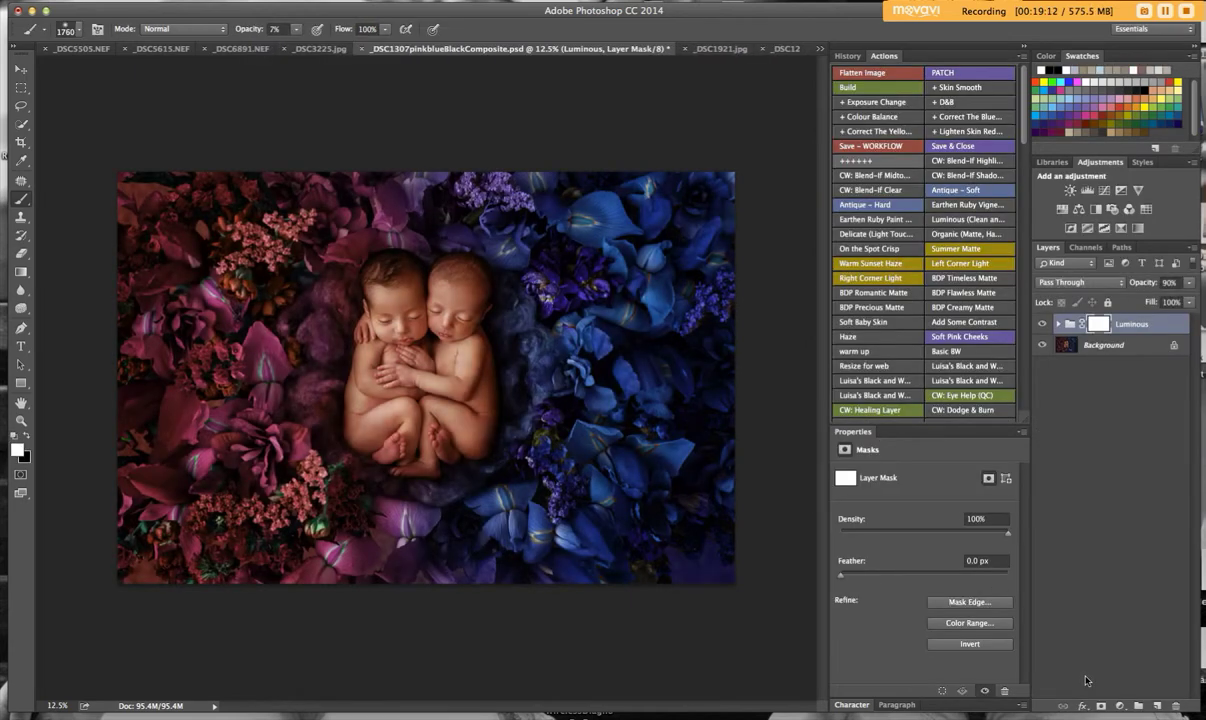
left_click(1103, 707)
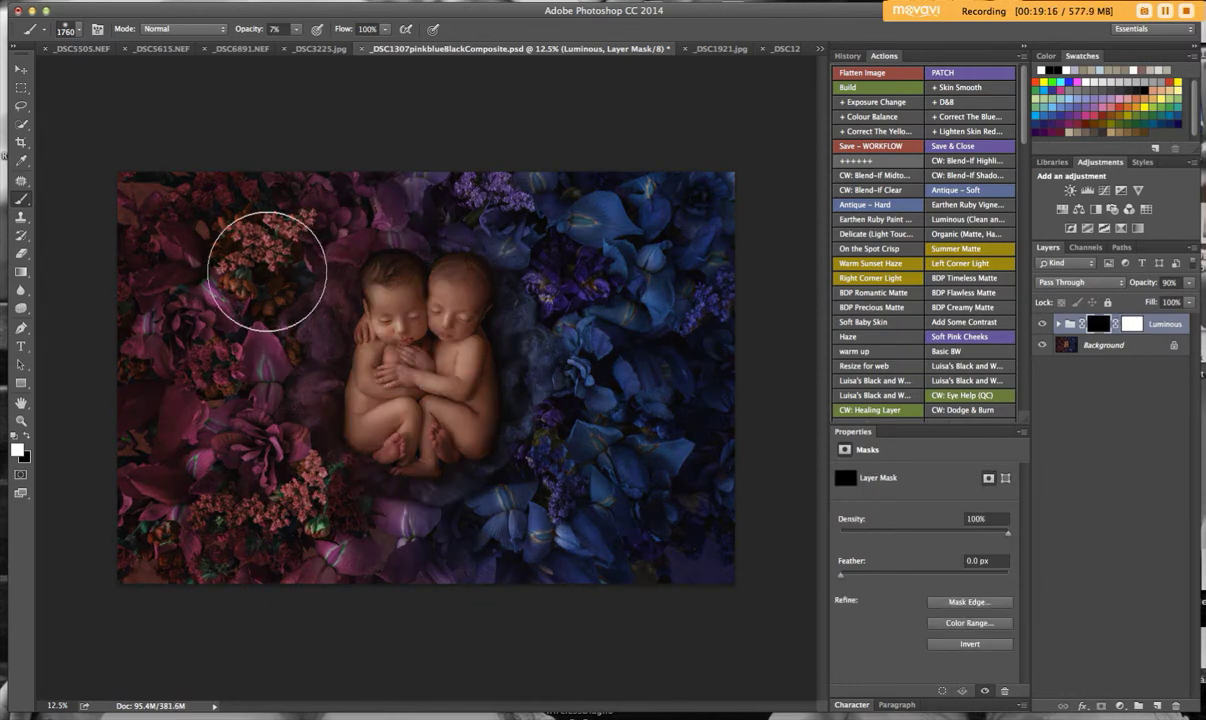
Paint the Luminous mask over the twins and nearby flowers with a soft white 412 px brush at 7% opacity and adjust the group's opacity.
left_click(78, 30)
left_click_drag(152, 72, 161, 72)
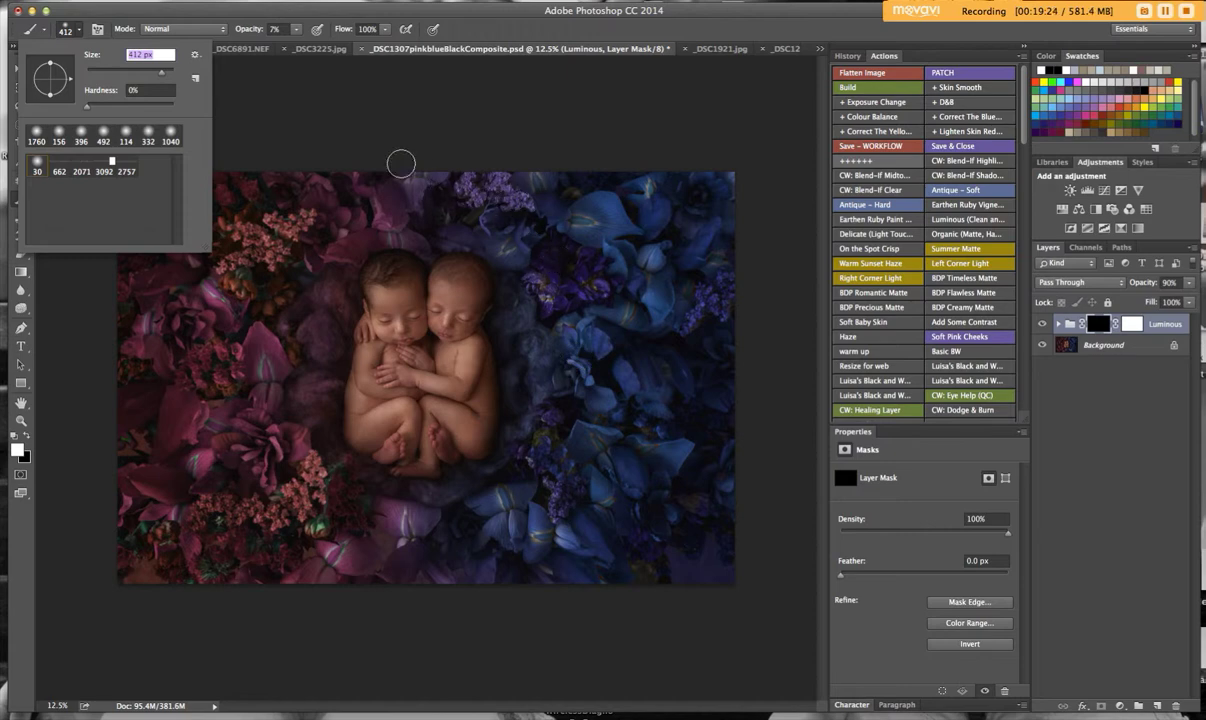
left_click(238, 346)
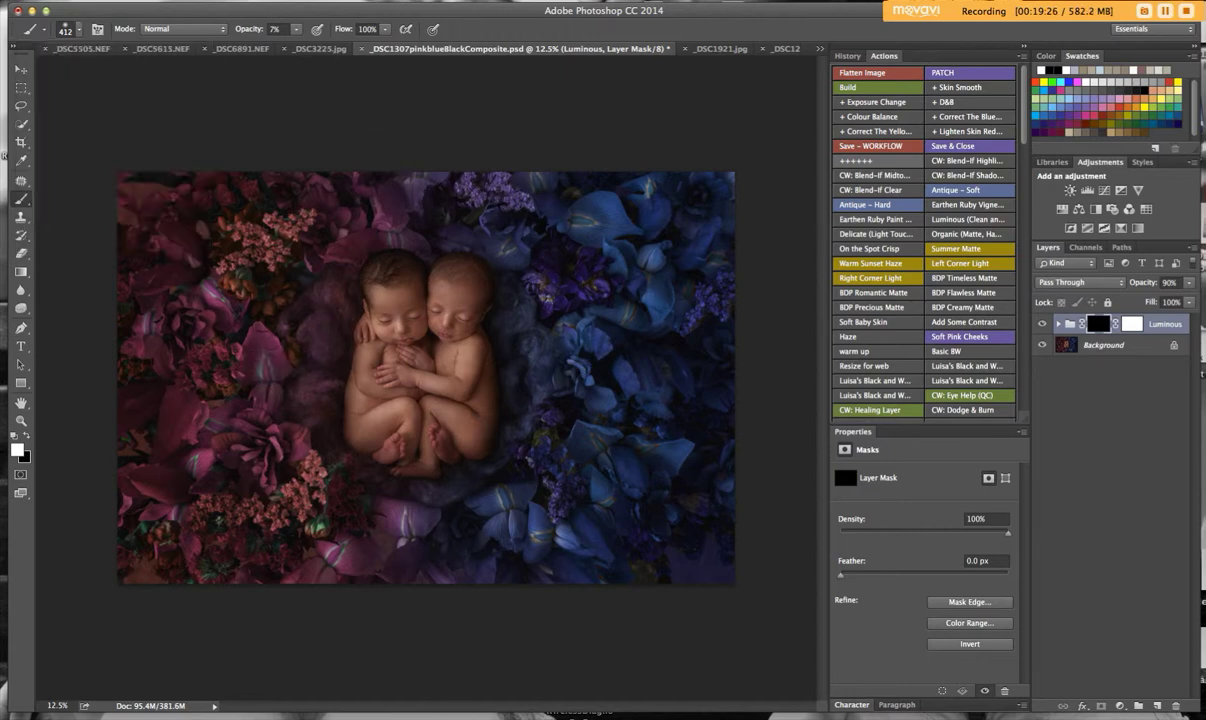
mouse_move(296, 440)
left_mouse_down()
mouse_move(285, 495)
mouse_move(300, 355)
mouse_move(291, 253)
mouse_move(340, 196)
mouse_move(389, 227)
mouse_move(485, 202)
mouse_move(509, 256)
mouse_move(587, 276)
mouse_move(551, 288)
mouse_move(607, 322)
mouse_move(559, 368)
mouse_move(661, 452)
mouse_move(547, 430)
mouse_move(541, 525)
mouse_move(491, 548)
mouse_move(367, 516)
mouse_move(287, 523)
mouse_move(263, 299)
mouse_move(406, 204)
mouse_move(381, 235)
mouse_move(302, 265)
mouse_move(373, 216)
mouse_move(448, 241)
mouse_move(401, 234)
mouse_move(533, 247)
mouse_move(380, 189)
mouse_move(318, 249)
mouse_move(353, 268)
mouse_move(638, 265)
mouse_move(558, 294)
mouse_move(534, 318)
mouse_move(507, 303)
mouse_move(602, 317)
mouse_move(518, 371)
mouse_move(519, 392)
mouse_move(518, 290)
mouse_move(413, 376)
mouse_move(320, 331)
mouse_move(332, 374)
mouse_move(338, 316)
mouse_move(300, 281)
mouse_move(263, 348)
mouse_move(529, 421)
mouse_move(197, 409)
mouse_move(571, 455)
mouse_move(411, 535)
mouse_move(533, 495)
mouse_move(462, 498)
left_mouse_up()
mouse_move(304, 478)
left_mouse_down()
mouse_move(347, 528)
mouse_move(510, 515)
mouse_move(596, 400)
mouse_move(488, 248)
mouse_move(424, 225)
mouse_move(375, 231)
mouse_move(506, 238)
mouse_move(358, 235)
mouse_move(315, 288)
mouse_move(281, 381)
mouse_move(342, 455)
mouse_move(479, 451)
mouse_move(185, 386)
mouse_move(346, 336)
mouse_move(321, 331)
mouse_move(298, 408)
mouse_move(314, 256)
mouse_move(494, 259)
mouse_move(366, 475)
mouse_move(317, 423)
mouse_move(381, 476)
mouse_move(424, 458)
left_mouse_up()
mouse_move(379, 355)
left_mouse_down()
mouse_move(380, 321)
mouse_move(382, 365)
mouse_move(446, 316)
mouse_move(479, 319)
mouse_move(435, 381)
mouse_move(412, 362)
mouse_move(443, 381)
mouse_move(478, 358)
mouse_move(427, 410)
mouse_move(462, 445)
mouse_move(410, 437)
mouse_move(448, 439)
mouse_move(466, 322)
left_mouse_up()
mouse_move(389, 340)
left_mouse_down()
mouse_move(465, 313)
mouse_move(437, 387)
left_mouse_up()
left_click(1189, 283)
Flatten the image and run the matte vignette action, setting its layer opacity to 12%.
left_click(897, 82)
scroll(1012, 312, "down", 10)
scroll(1016, 317, "down", 8)
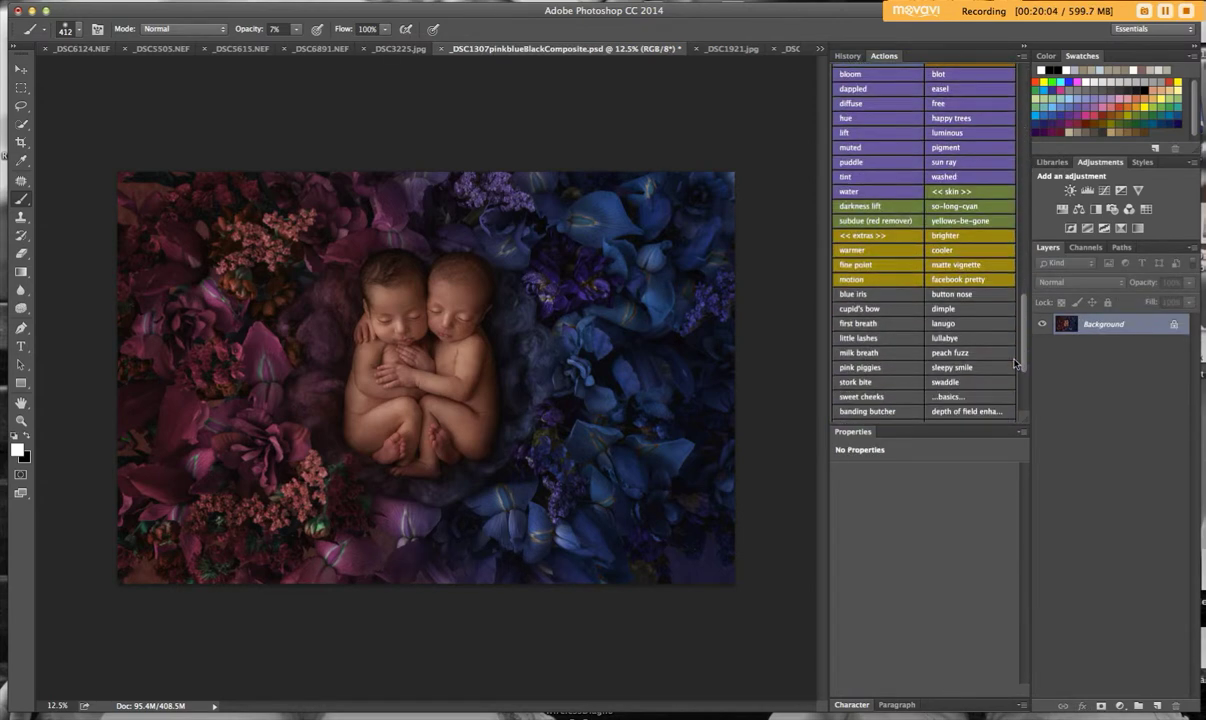
left_click(1003, 268)
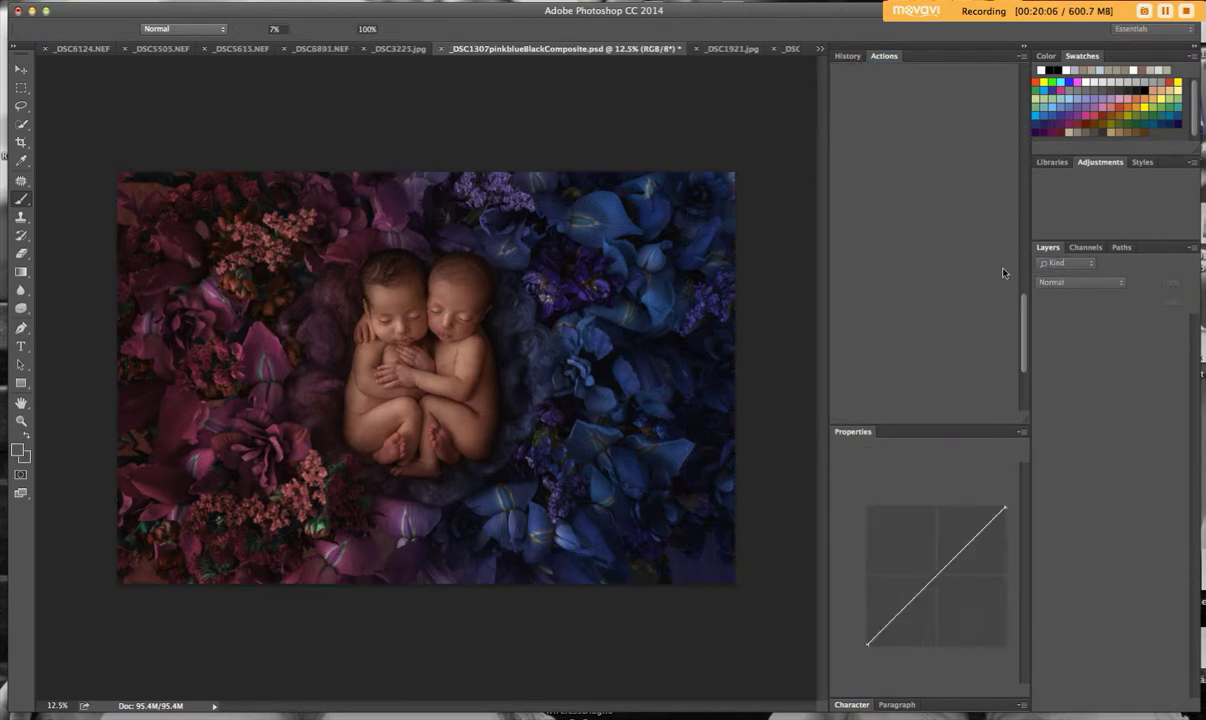
left_click(1190, 284)
left_click_drag(1125, 302, 1131, 301)
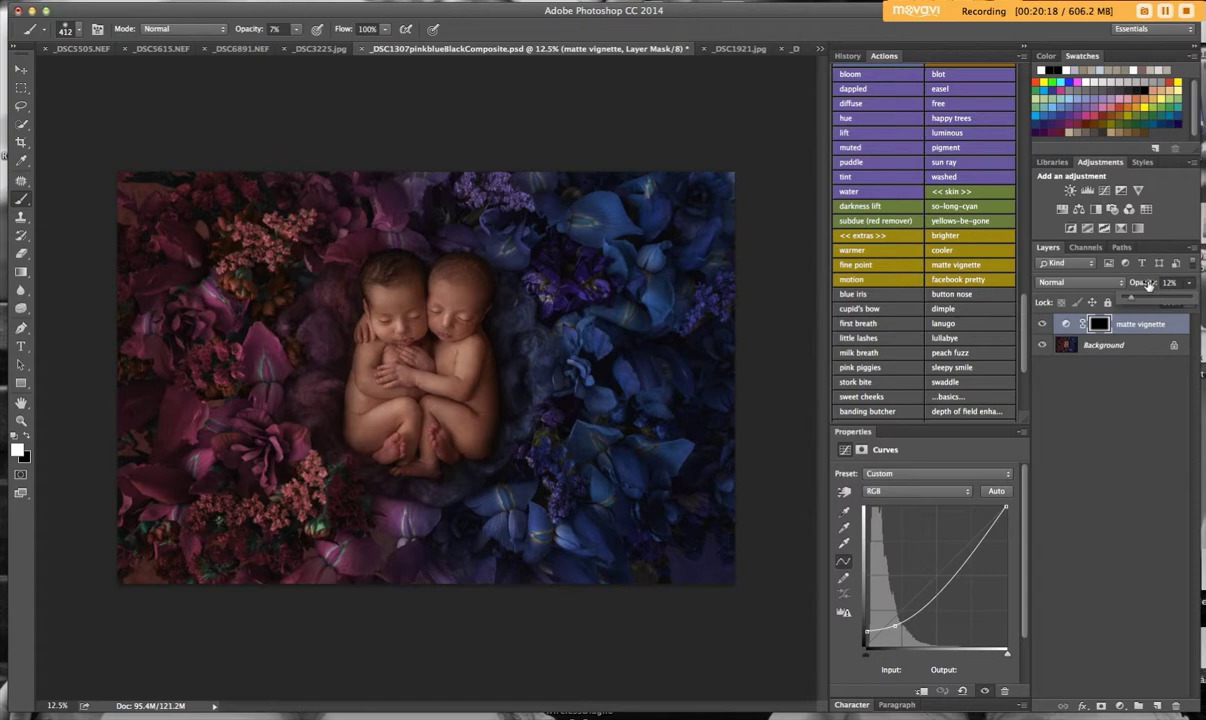